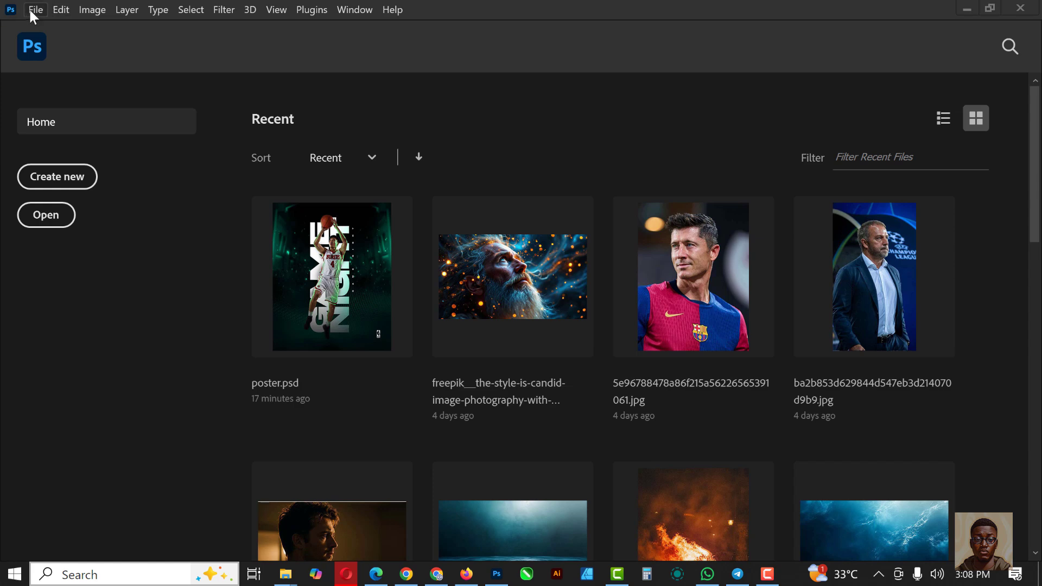
Create a 4 x 5 inch RGB document named POSTER DESIGN at 300 pixels/inch with a transparent background
click(30, 11)
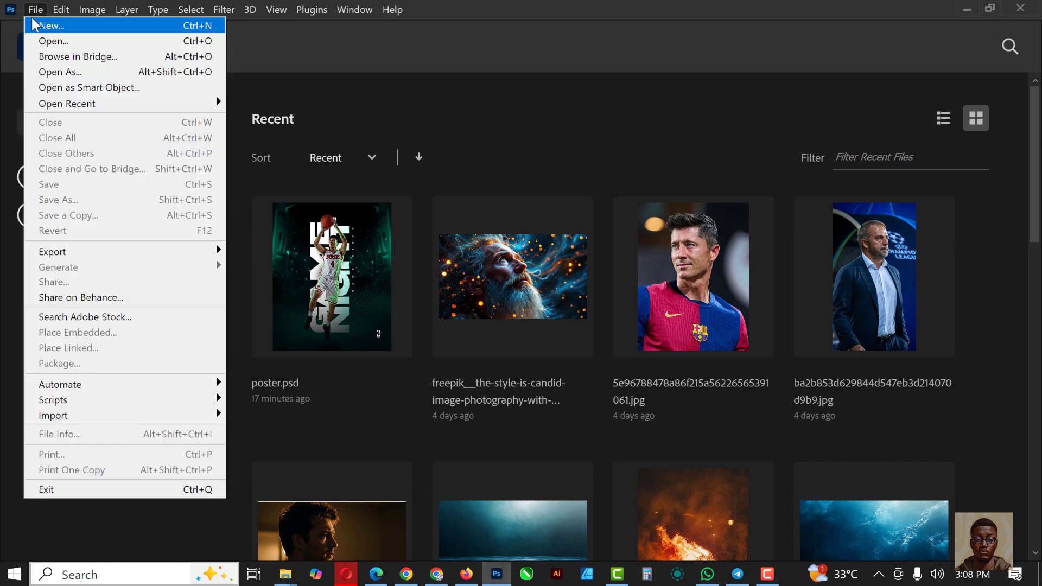
click(60, 26)
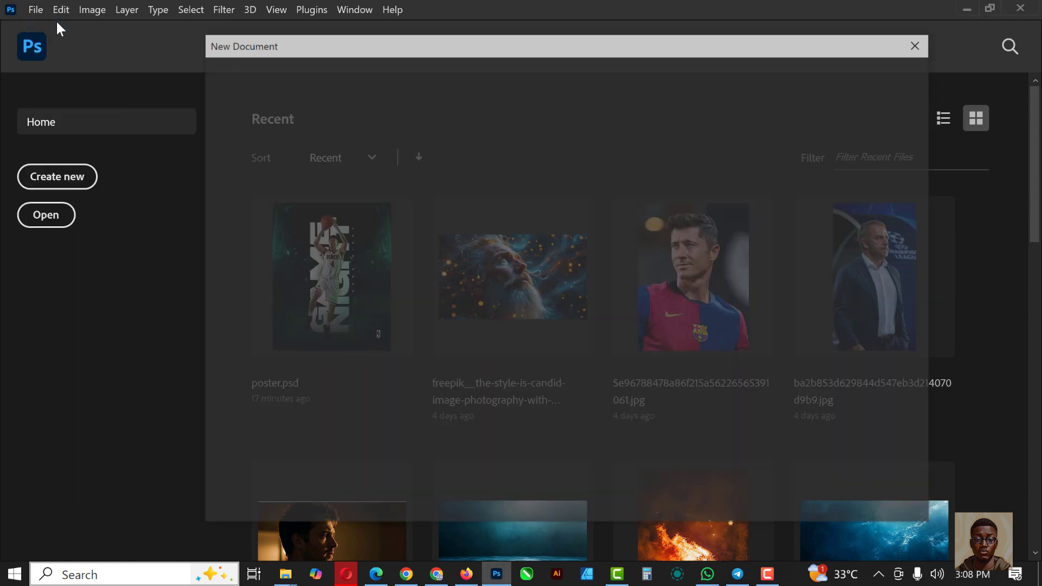
click(731, 193)
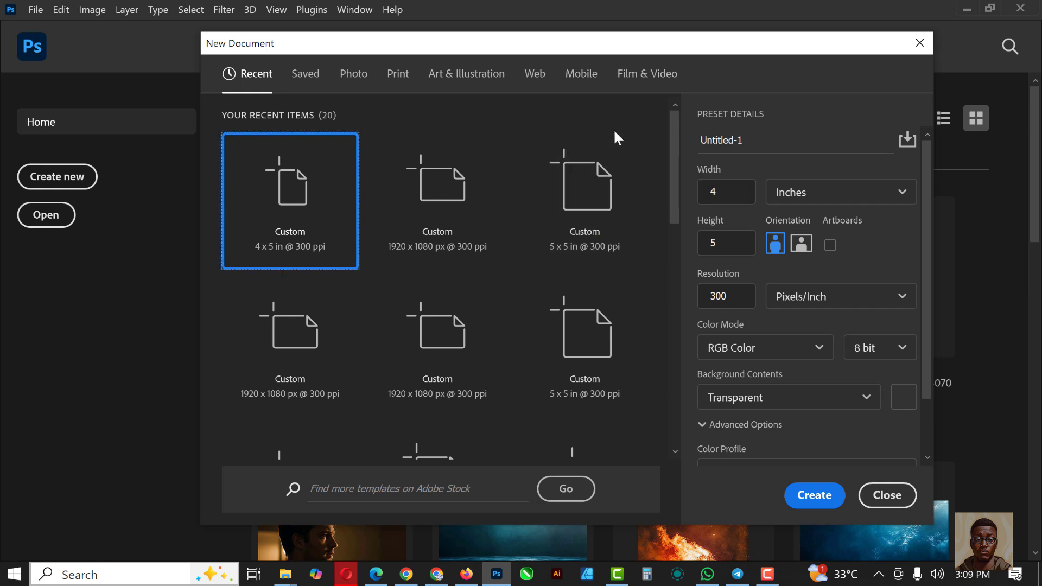
click(760, 139)
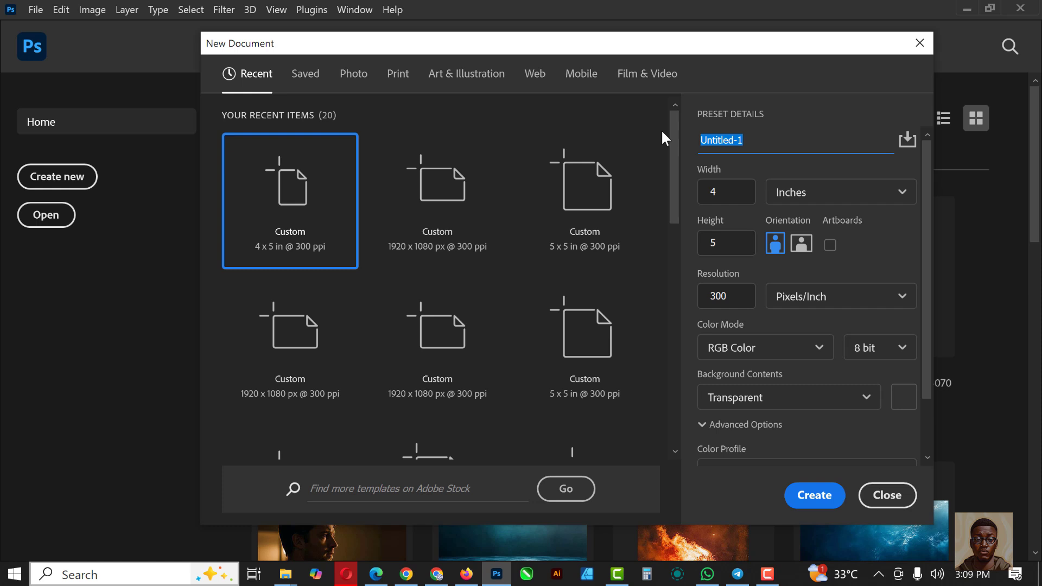
text(POSTER DESIGN)
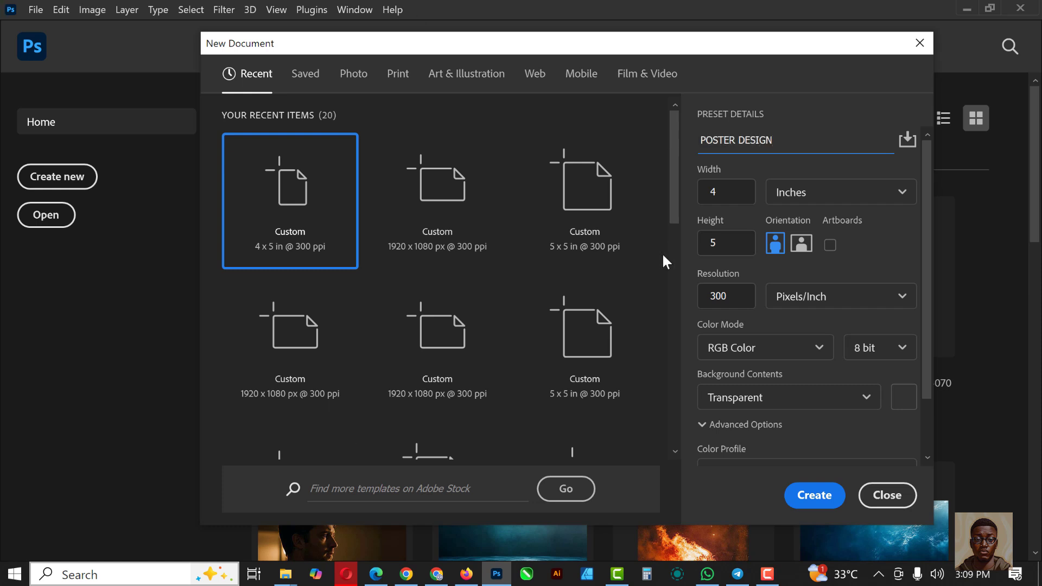
double_click(726, 292)
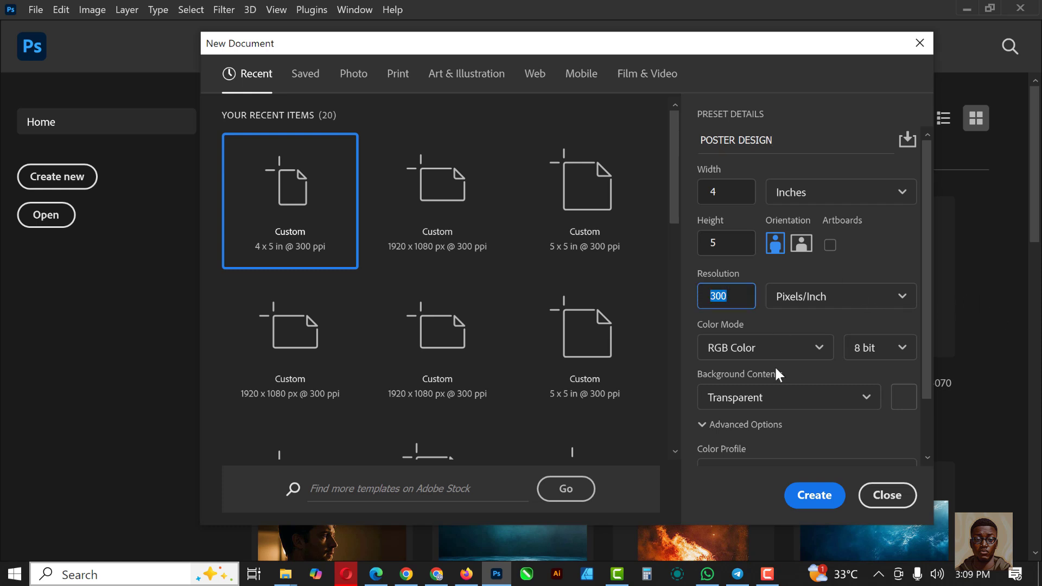
click(820, 496)
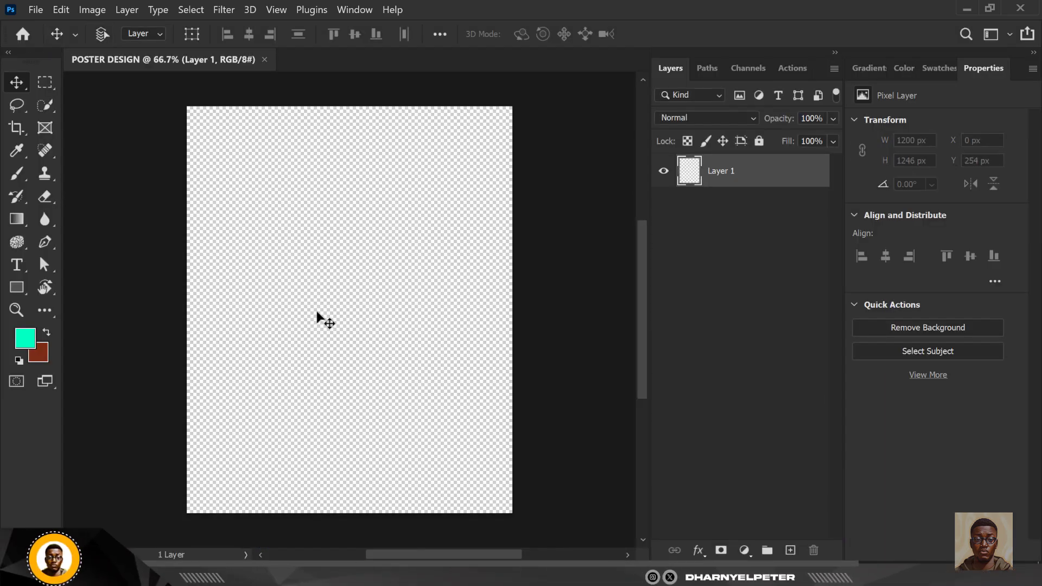
Reset the foreground and background colors to default and add a solid black (000000) color fill layer
scroll(317, 311, up, 2)
key(d)
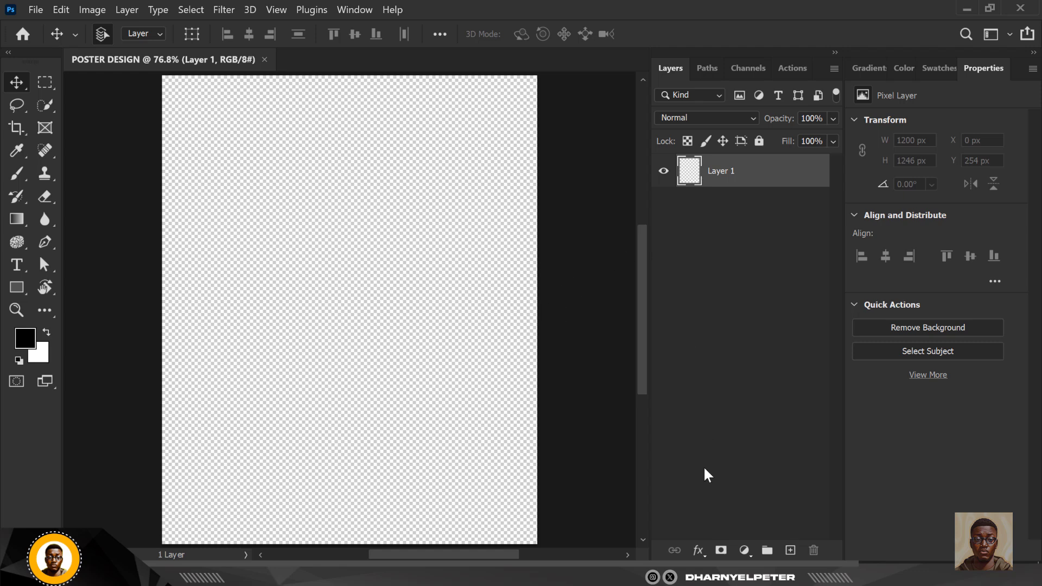
click(742, 551)
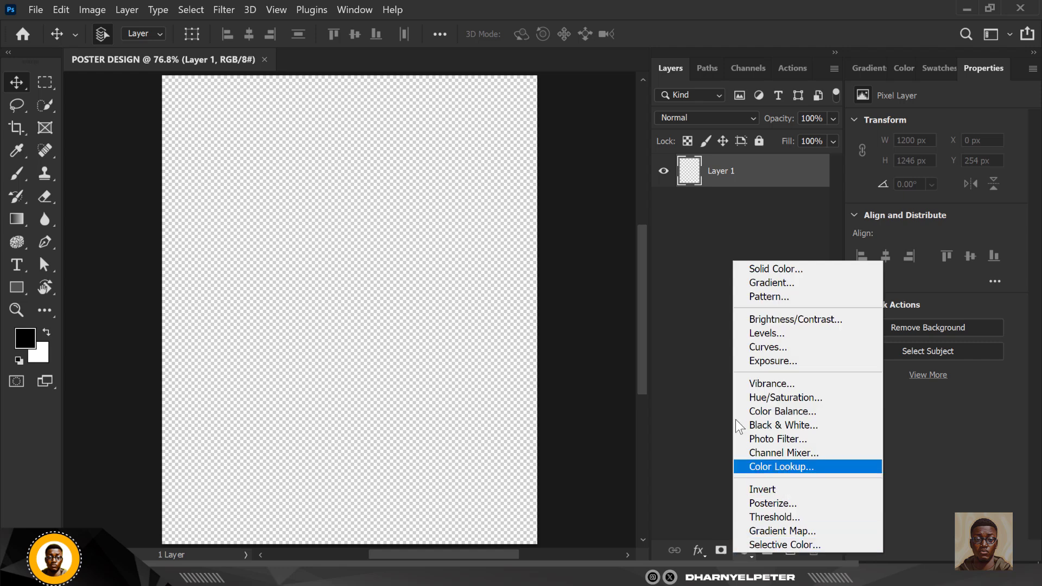
click(776, 268)
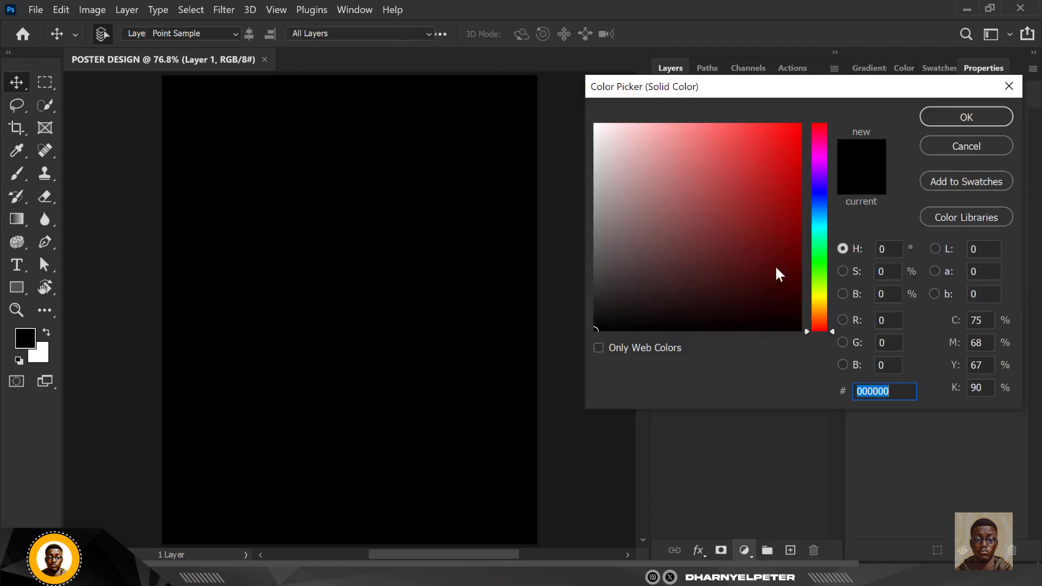
click(961, 125)
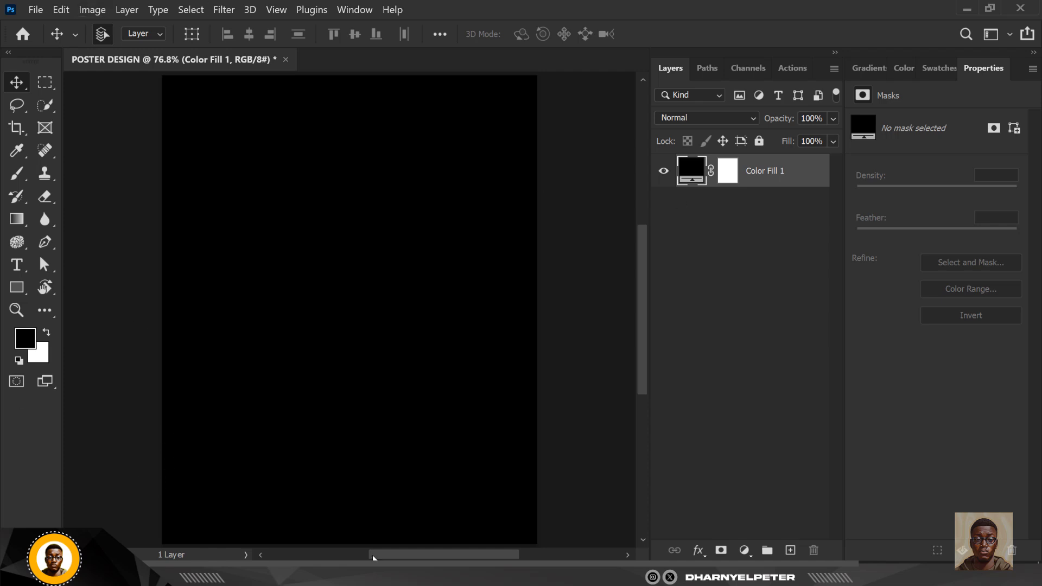
Switch to File Explorer and open the BLACK BACKGROUND folder under Downloads, GRAPHICS BUNDLE 1.0, PREMIUM BACKGROUNDS
mouse_move(286, 577)
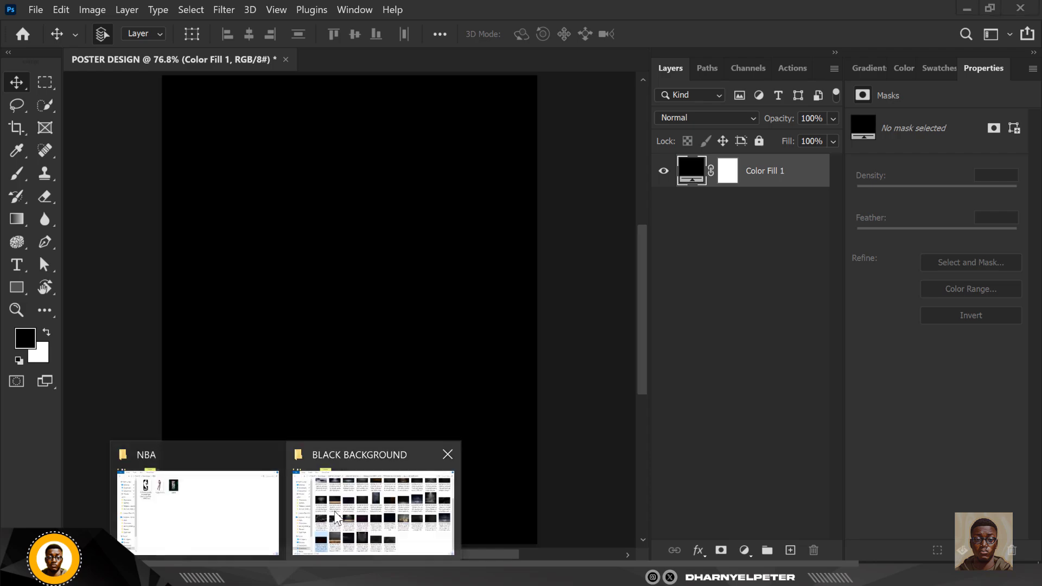
click(333, 513)
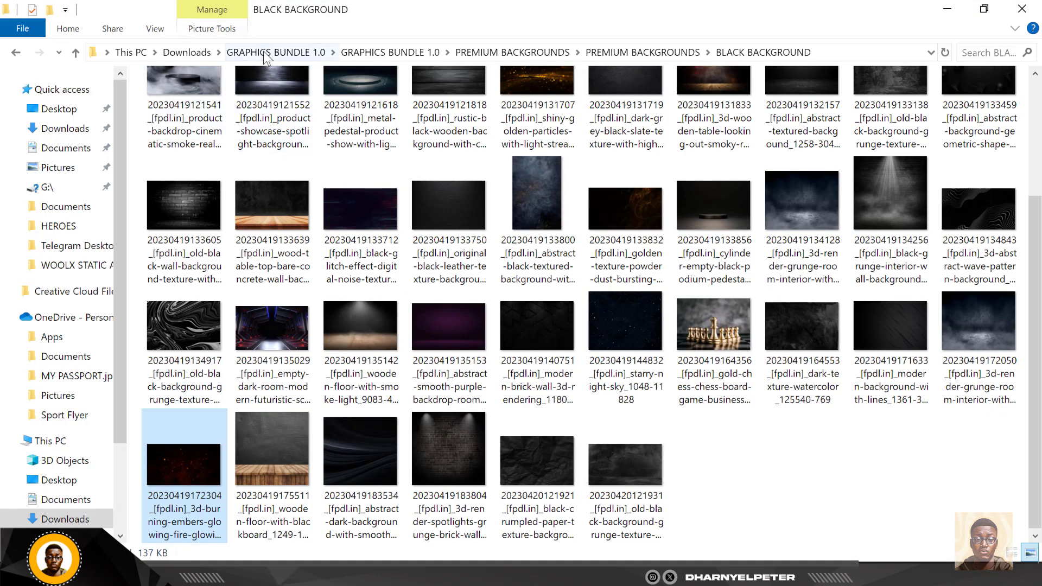
click(189, 54)
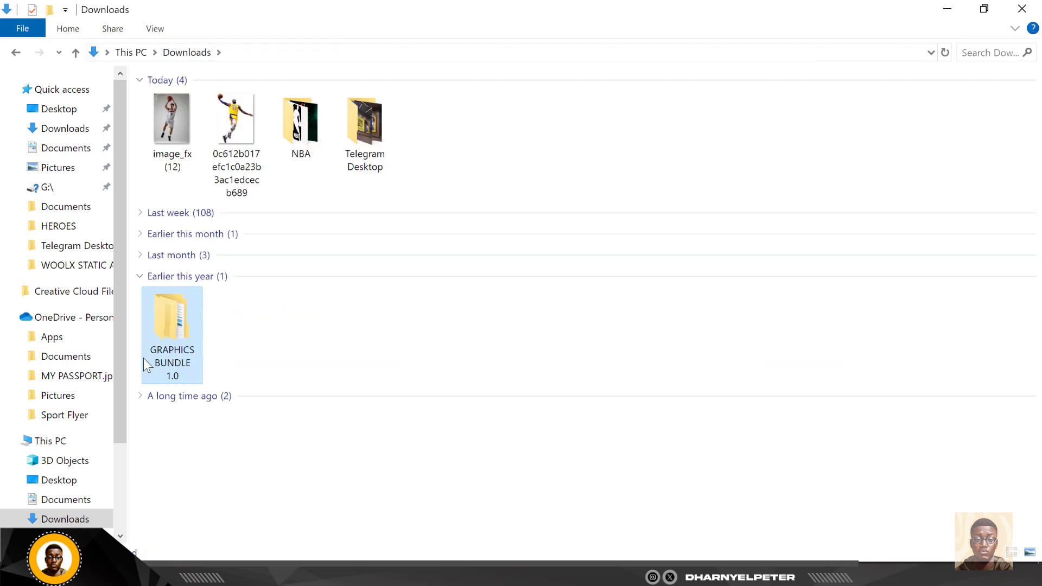
double_click(181, 333)
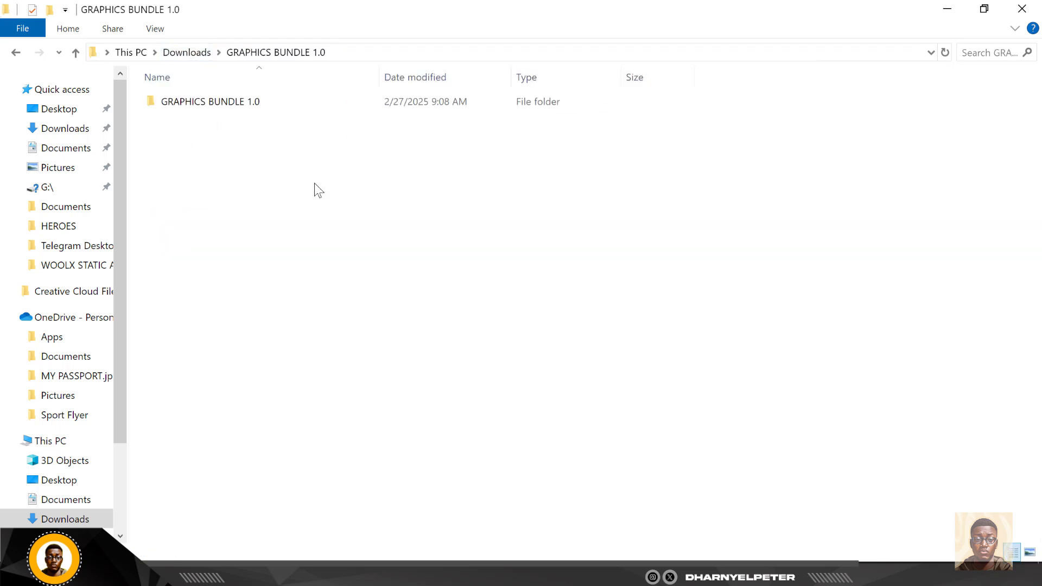
double_click(250, 108)
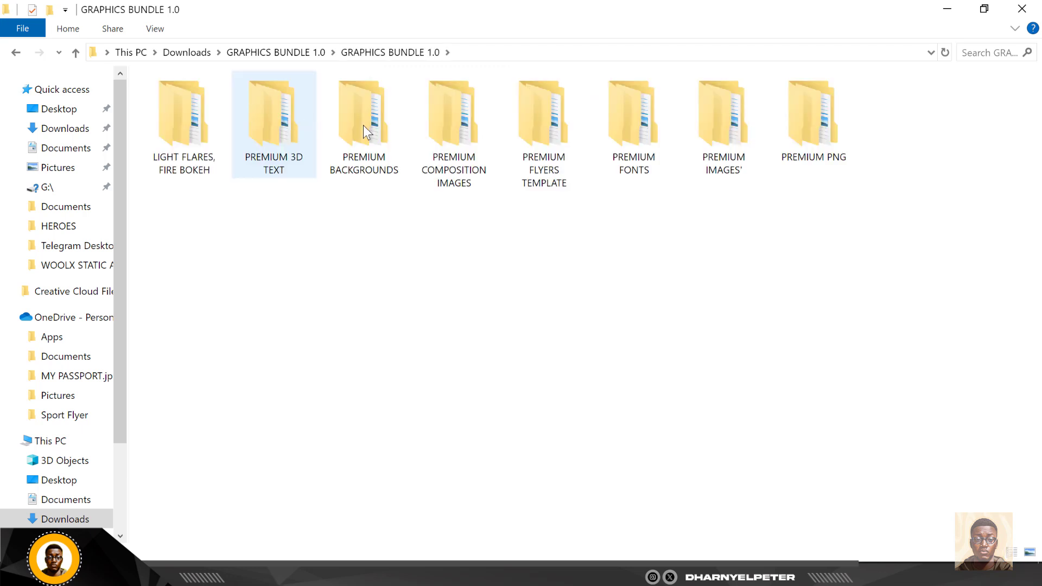
double_click(360, 108)
double_click(357, 106)
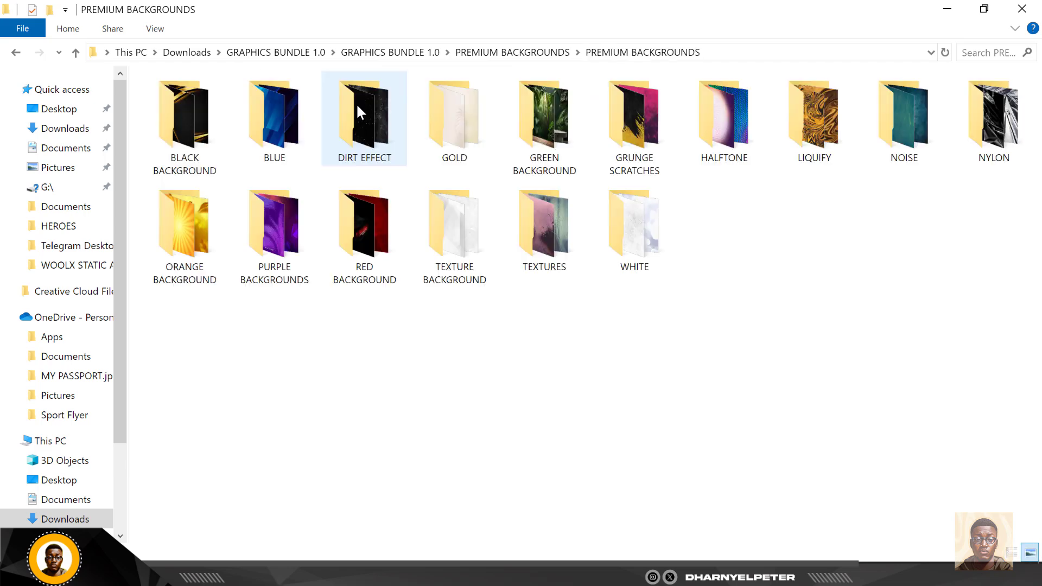
double_click(184, 119)
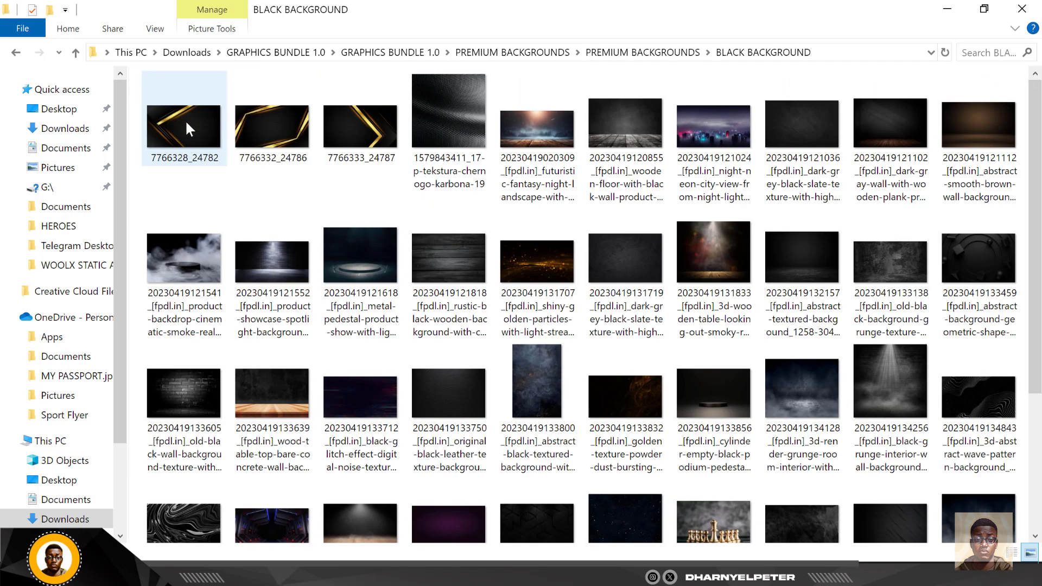
Place the empty dark futuristic sci-fi room image in the poster, align it to the canvas top and stretch its height to 22.42%
scroll(420, 396, down, 3)
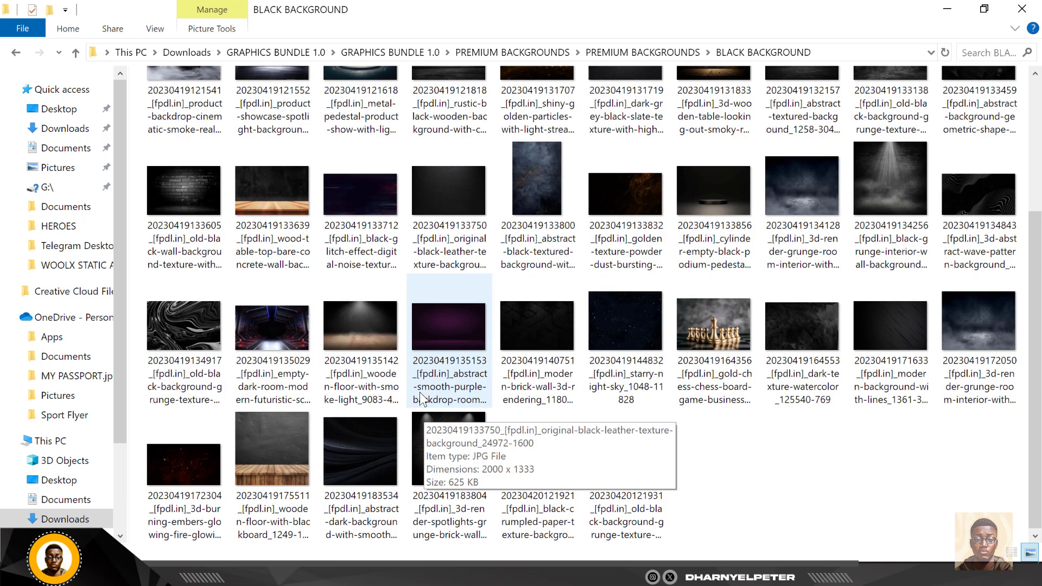
click(262, 326)
drag(246, 311, 417, 242)
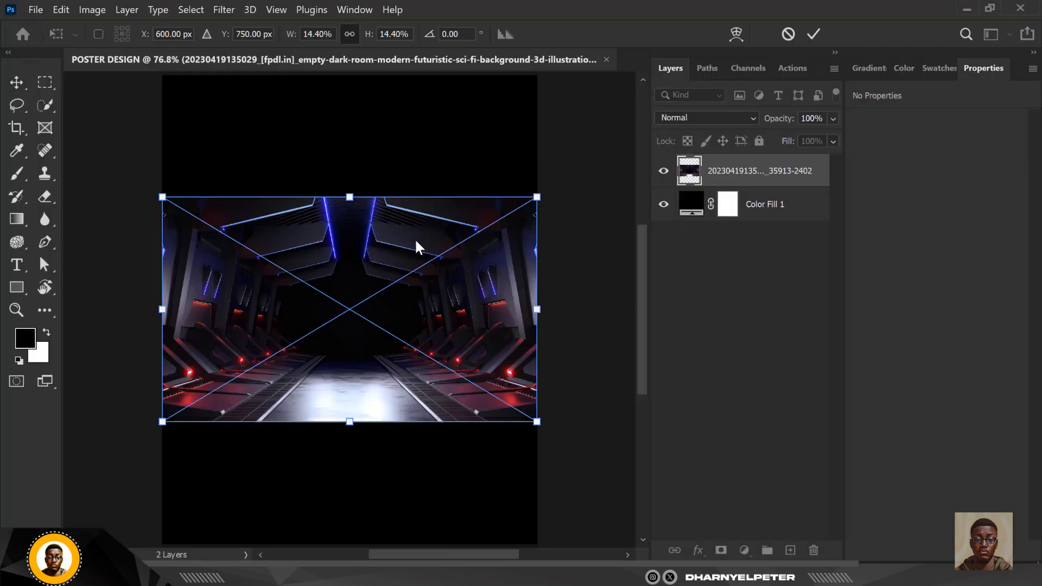
drag(302, 194, 299, 106)
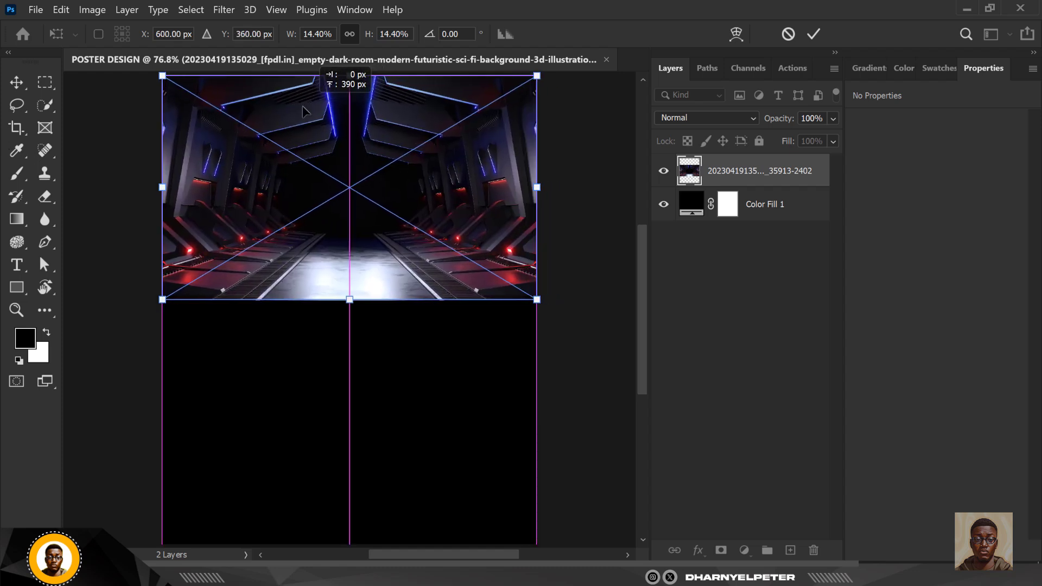
drag(352, 302, 345, 426)
key(Return)
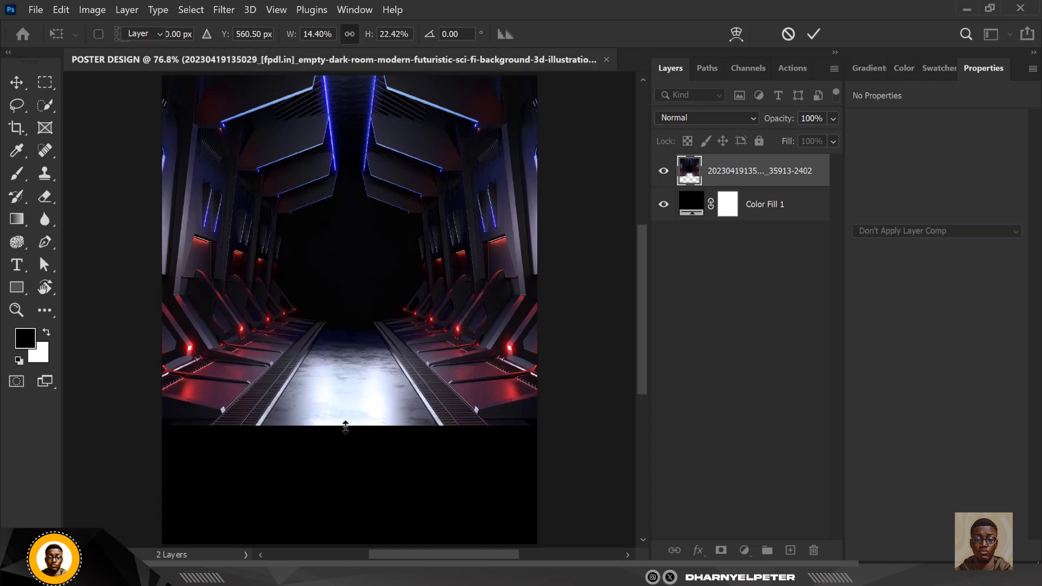
Add a layer mask to the sci-fi room image and fade out its lower part with a soft black brush at 100% flow
click(722, 551)
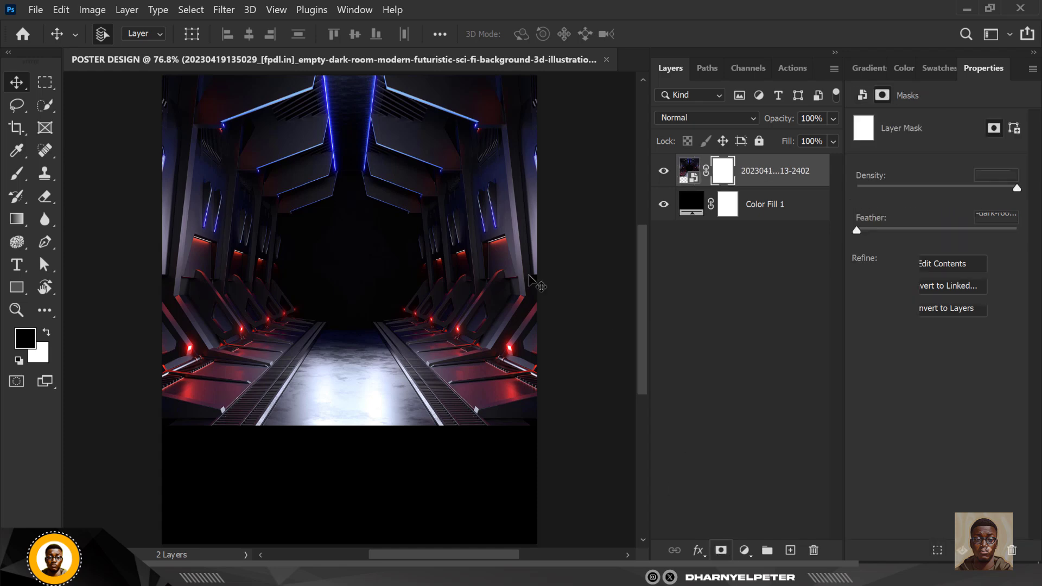
click(13, 171)
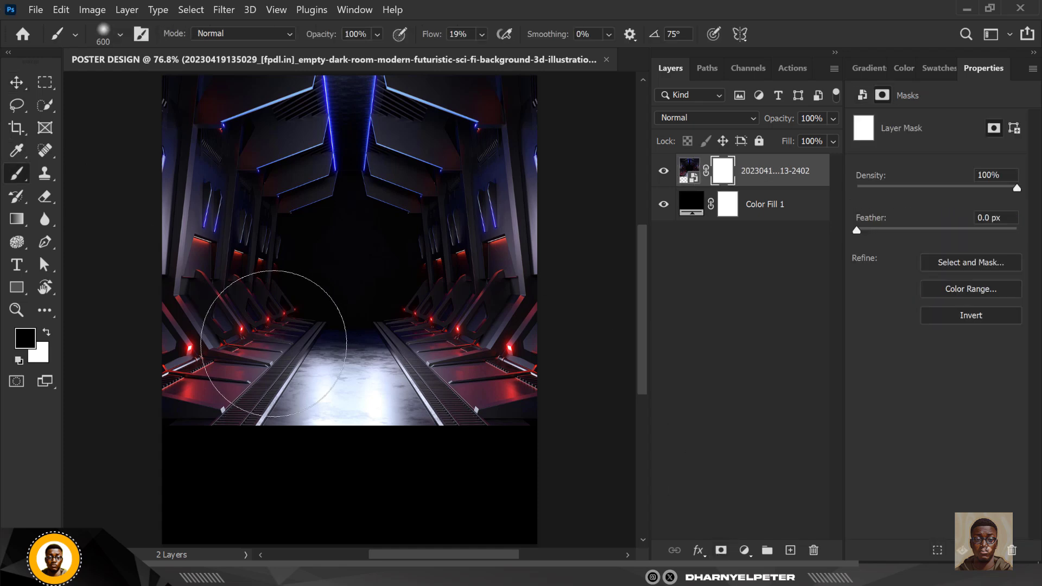
click(482, 34)
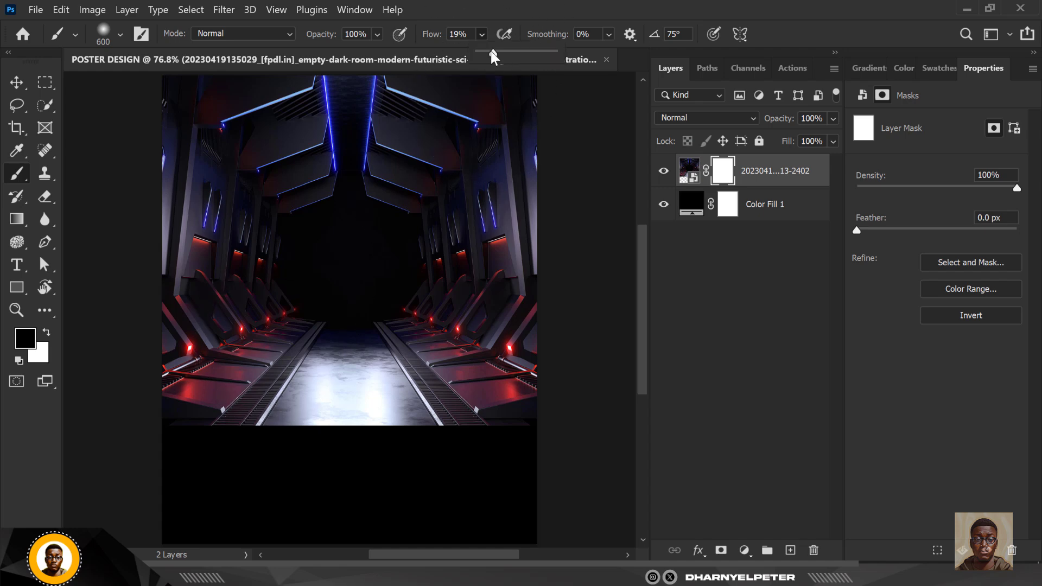
click(279, 442)
drag(279, 442, 565, 425)
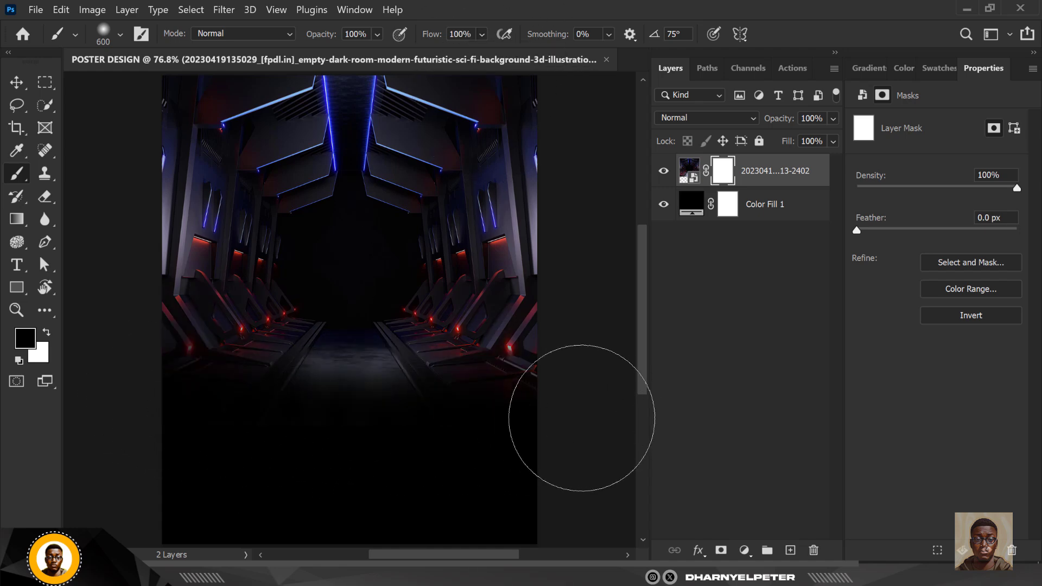
mouse_move(408, 458)
mouse_down()
mouse_move(290, 464)
mouse_move(243, 416)
mouse_move(178, 376)
mouse_move(163, 390)
mouse_move(155, 352)
mouse_move(359, 406)
mouse_move(596, 401)
mouse_move(315, 414)
mouse_move(174, 398)
mouse_move(116, 331)
mouse_move(137, 297)
mouse_move(448, 364)
mouse_move(569, 358)
mouse_move(421, 344)
mouse_move(319, 362)
mouse_move(498, 349)
mouse_move(437, 346)
mouse_up()
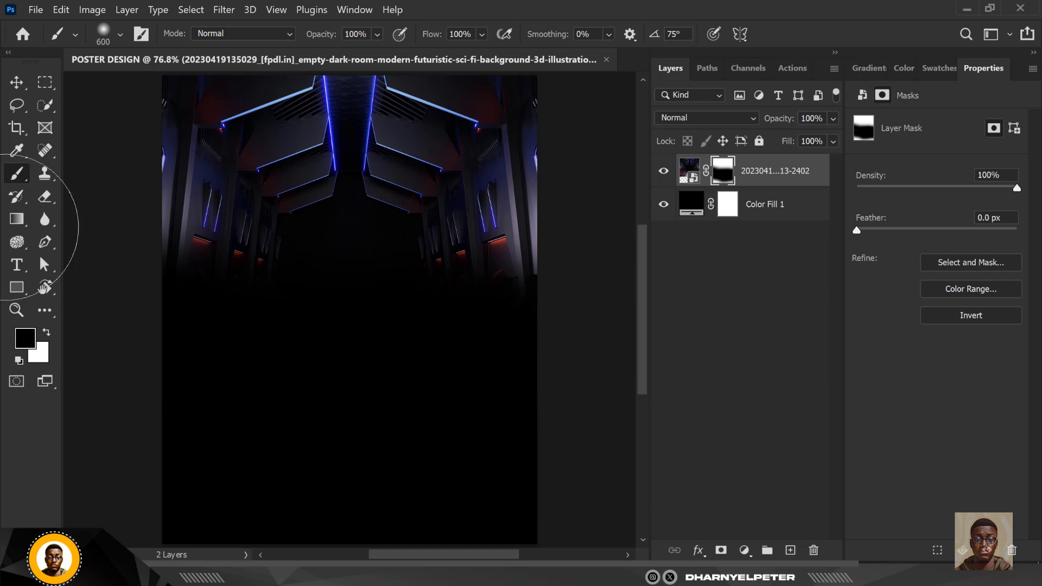
Lower the sci-fi room layer's opacity to 70%
click(16, 82)
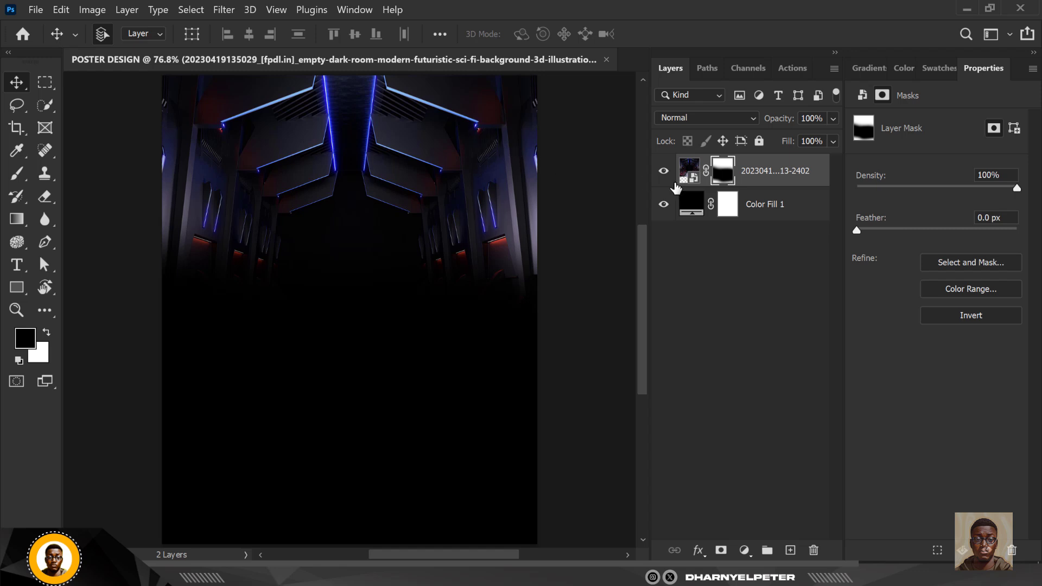
click(833, 118)
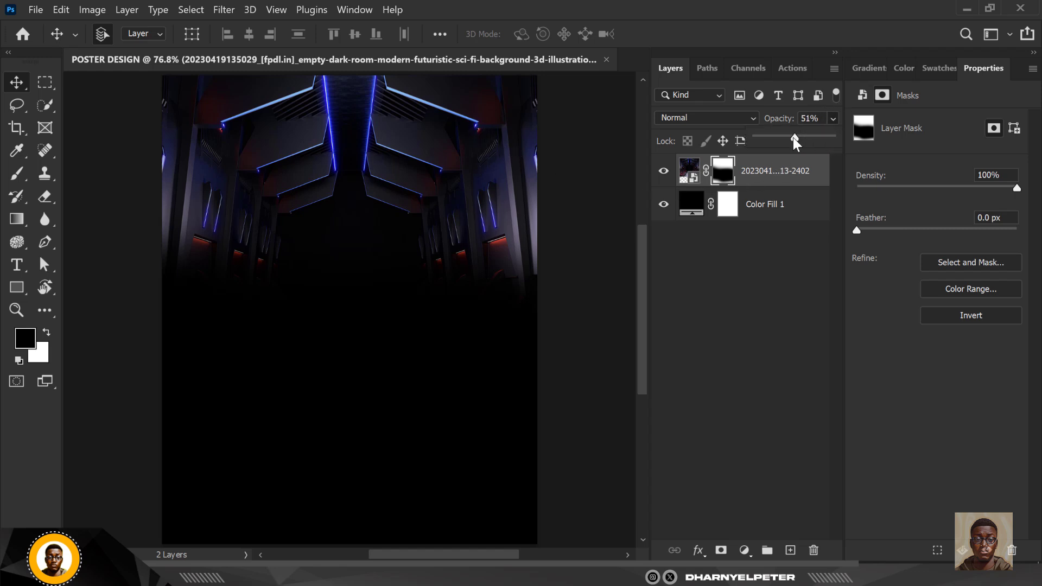
drag(799, 135, 808, 136)
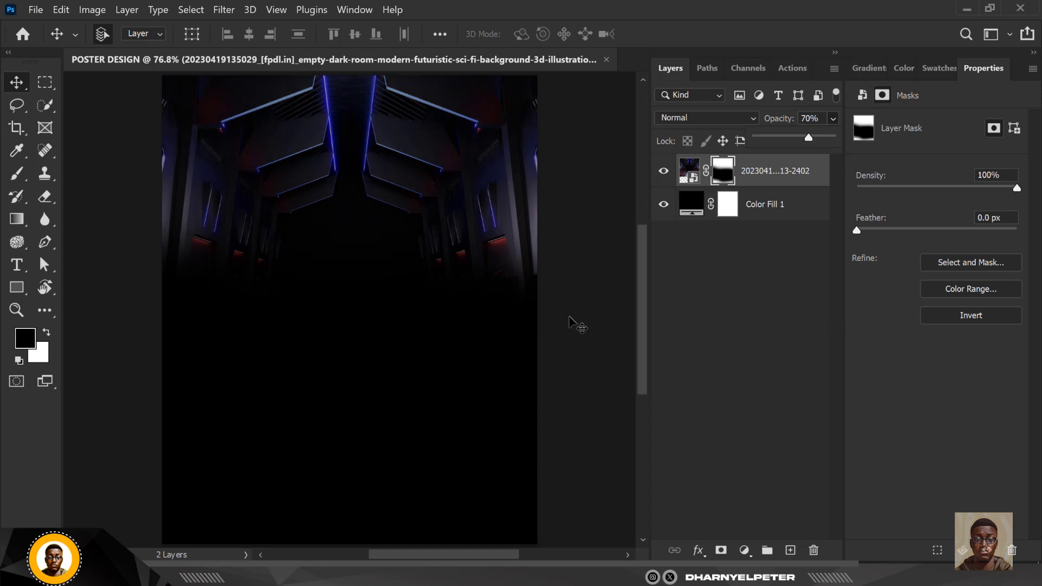
alt+scroll(361, 266, down, 2)
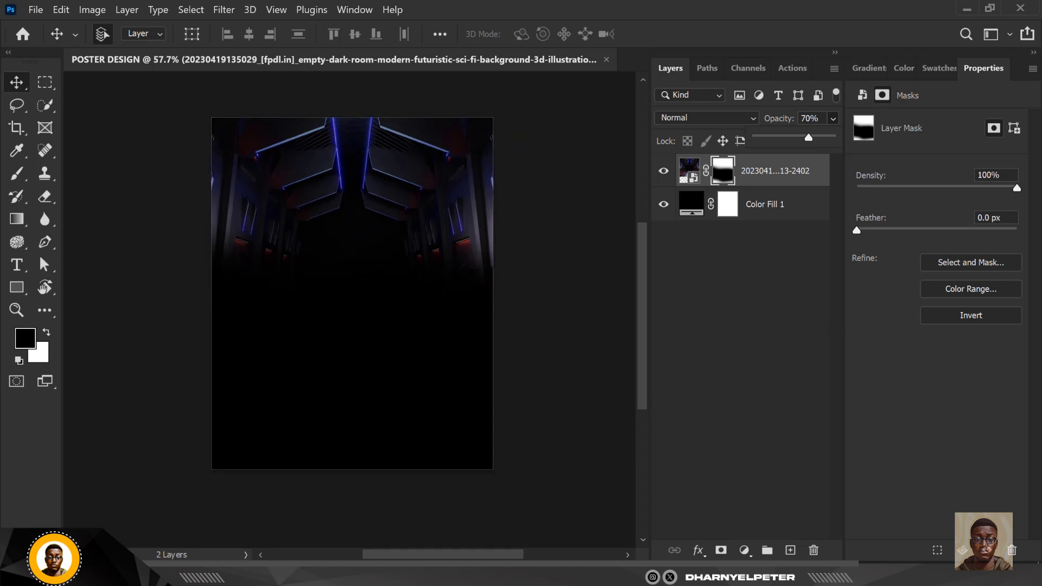
mouse_move(286, 575)
click(361, 530)
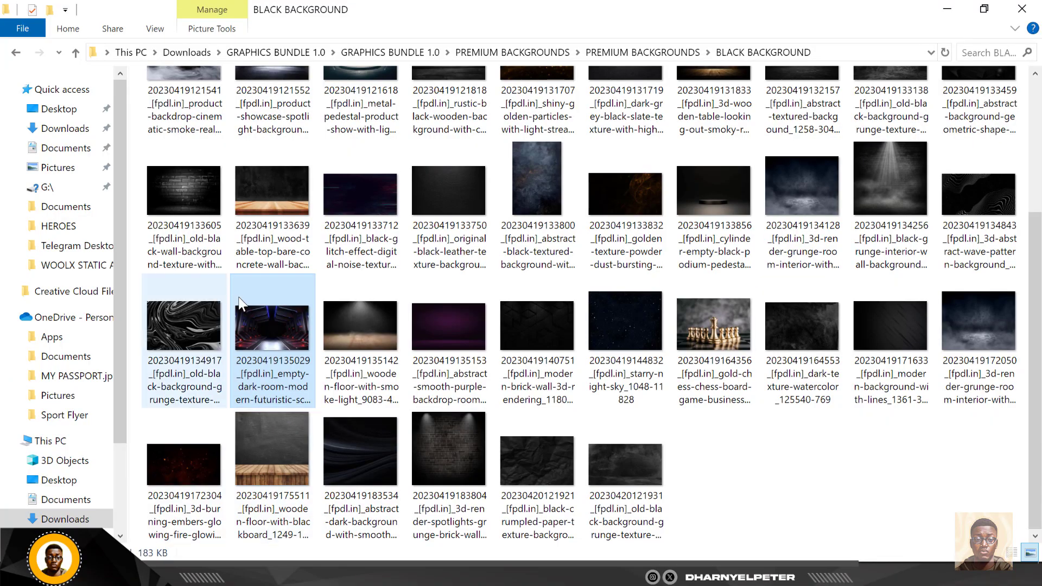
scroll(539, 259, up, 3)
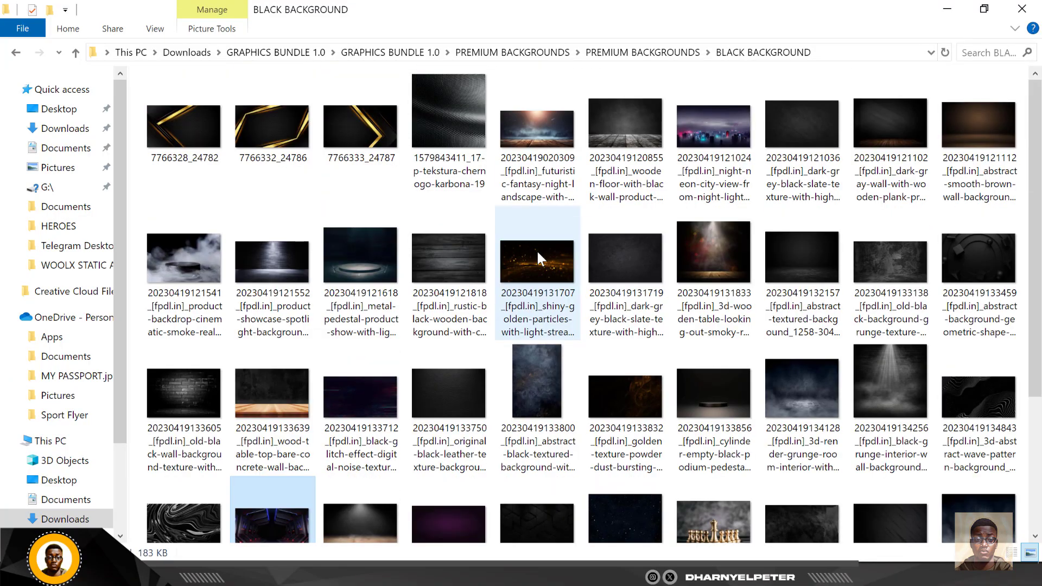
click(450, 139)
drag(450, 105, 420, 441)
drag(435, 337, 437, 482)
key(Return)
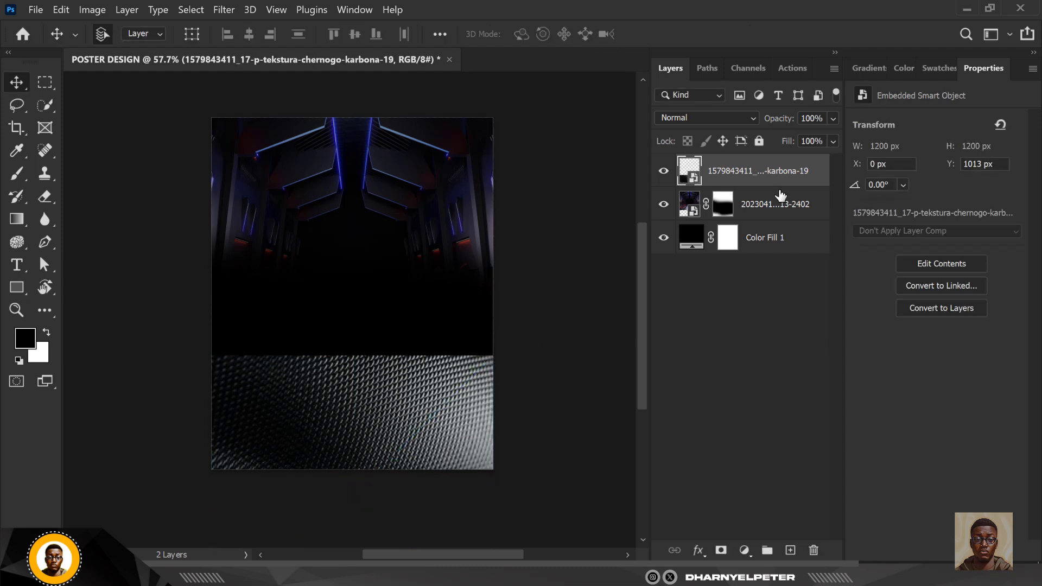
Add a layer mask to the carbon texture layer and fade out its upper edge with a soft 600 px black brush
click(721, 550)
key(b)
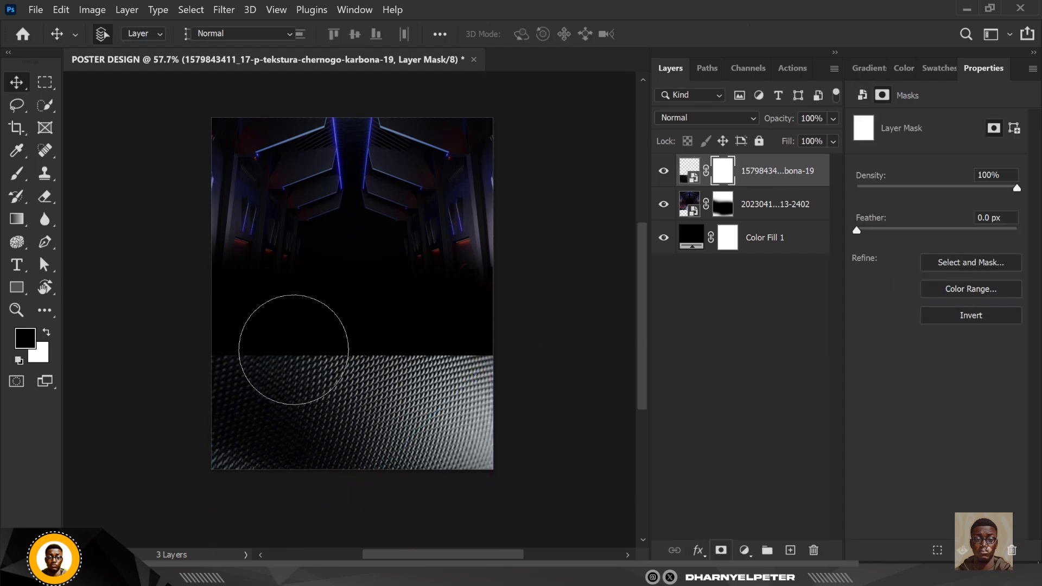
mouse_move(267, 326)
mouse_down()
mouse_move(581, 337)
mouse_move(246, 337)
mouse_up()
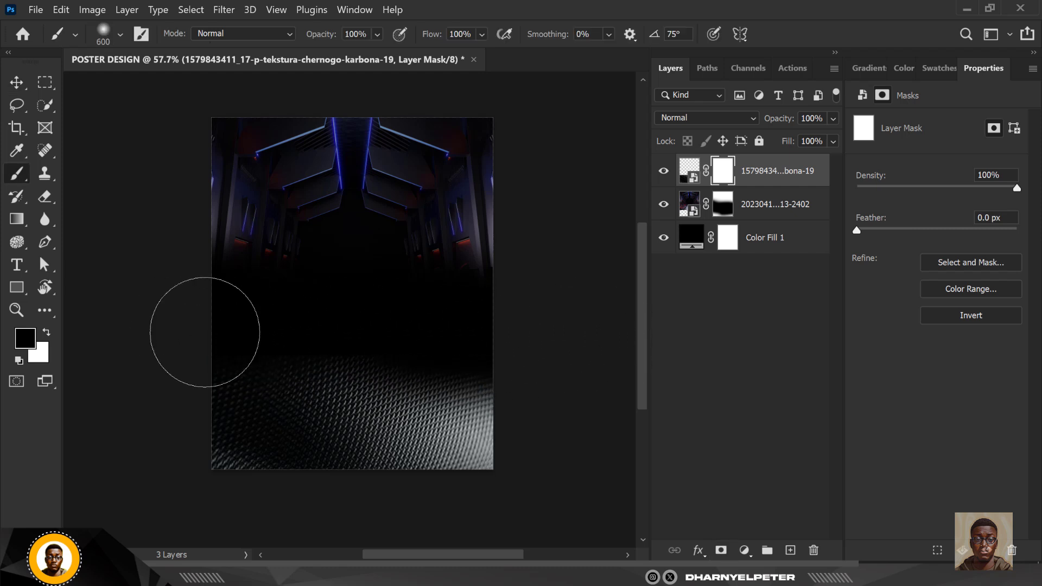
Lower the carbon texture layer's opacity to 68% and shift it up to Y 871 px
click(833, 117)
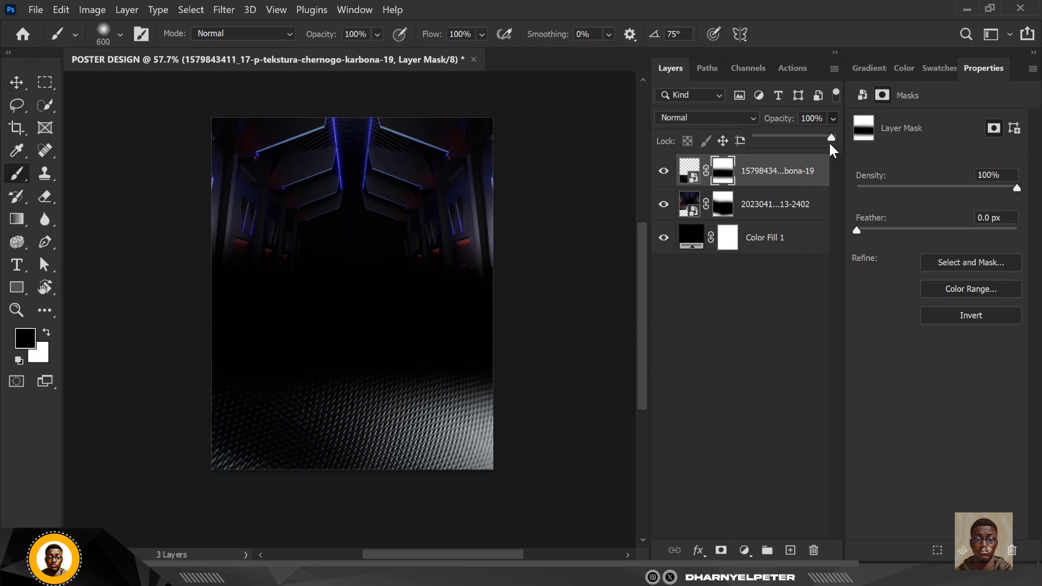
drag(815, 135, 808, 136)
key(v)
drag(438, 421, 428, 392)
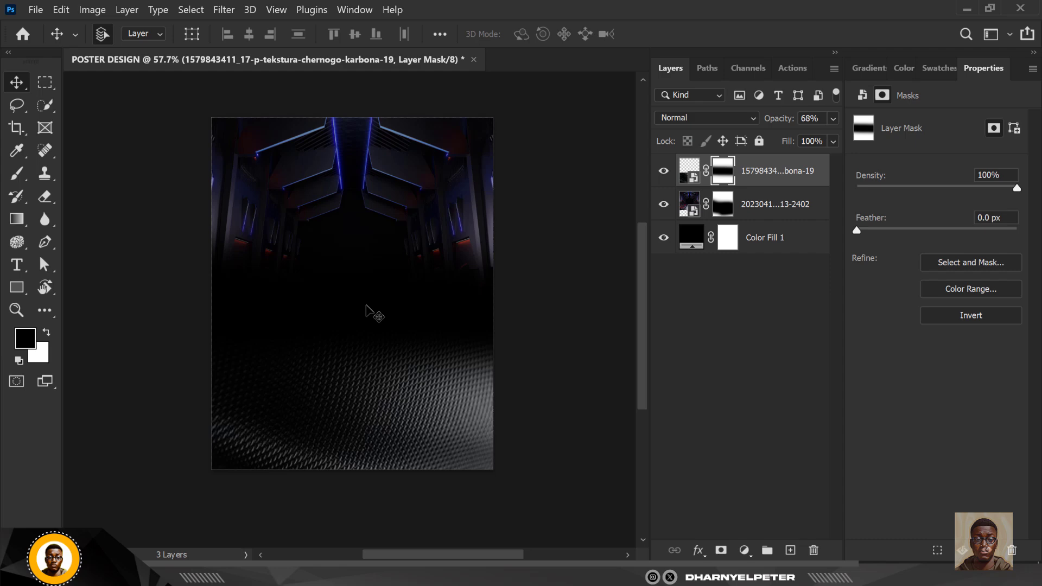
Try to set the foreground colour to a red matching the lights in the sci-fi room
click(26, 340)
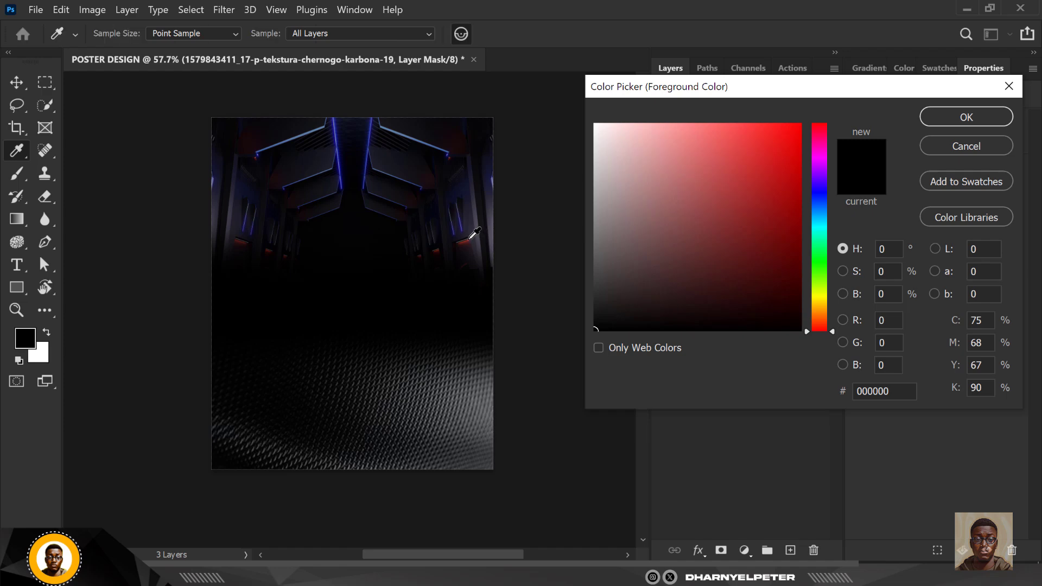
click(474, 234)
click(475, 235)
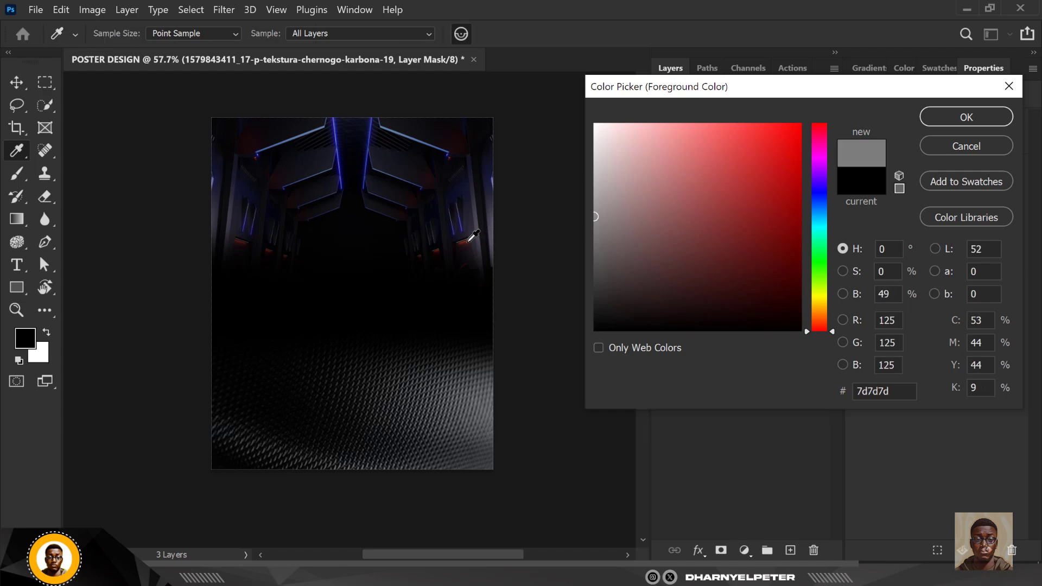
click(744, 169)
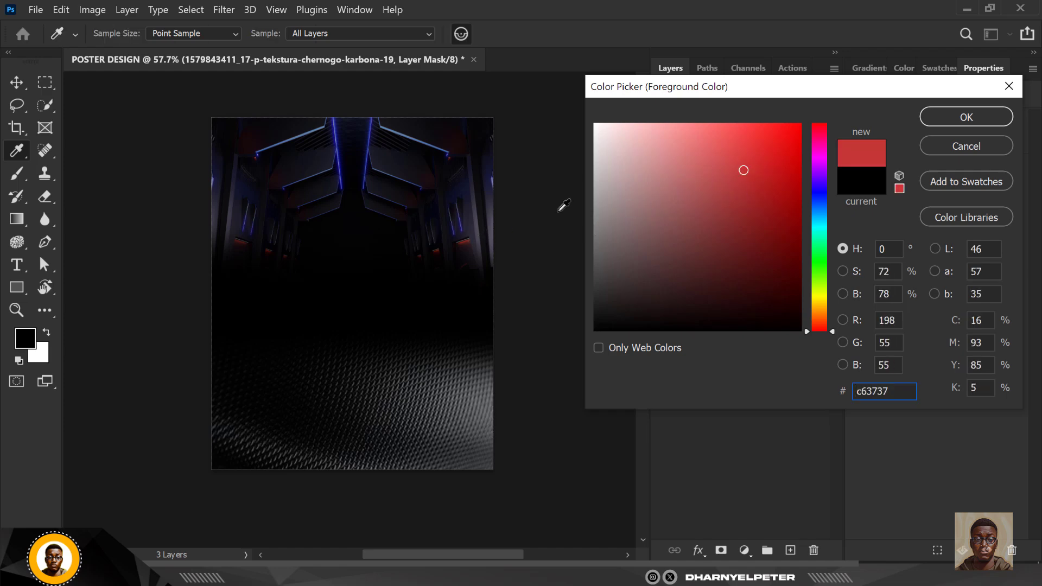
click(296, 235)
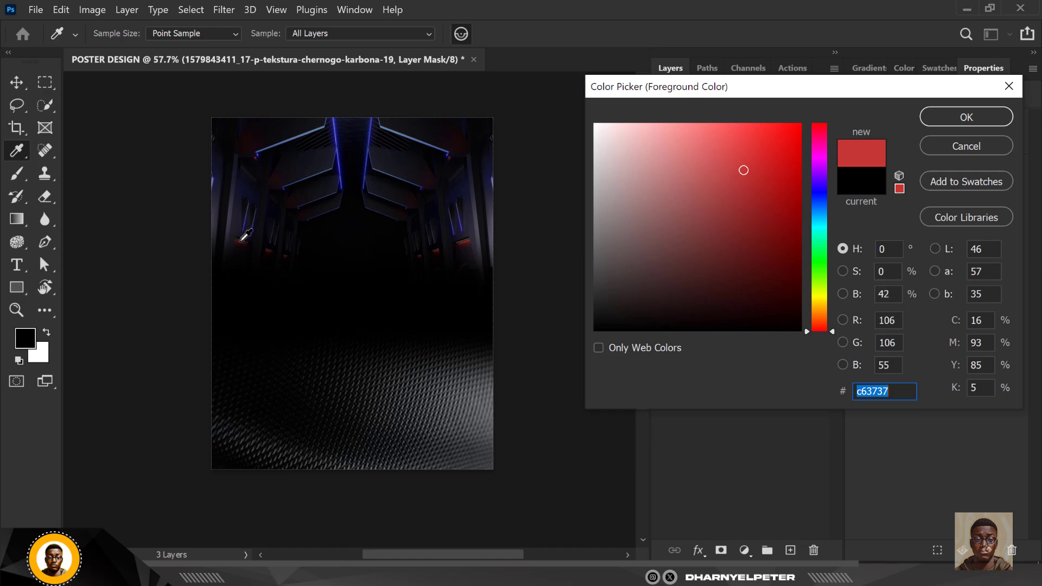
drag(731, 198, 774, 155)
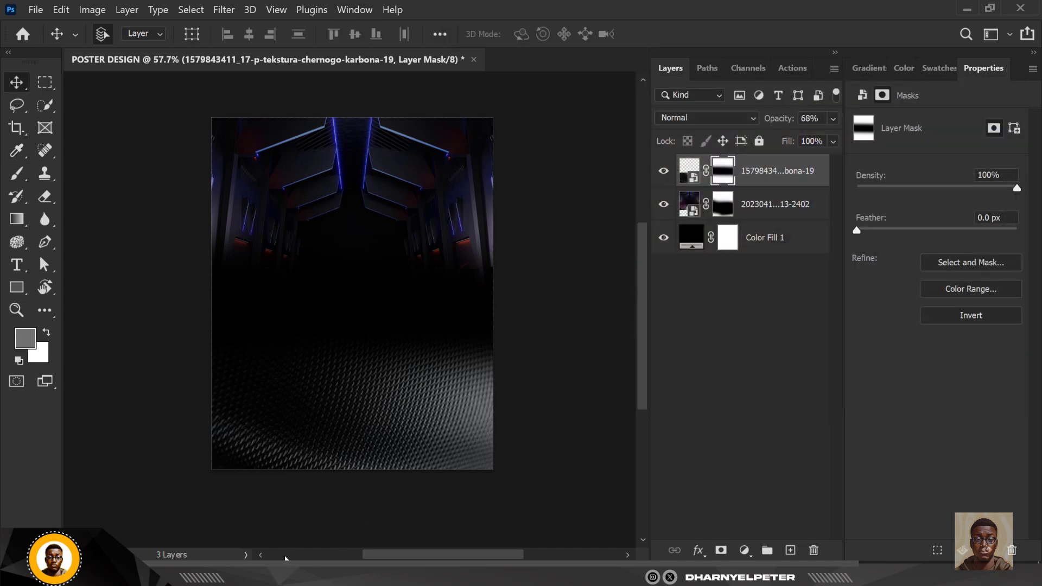
Place the basketball player image image_fx (12) from the NBA folder, centred on the poster and scaled to 23.53%
mouse_move(288, 576)
click(173, 519)
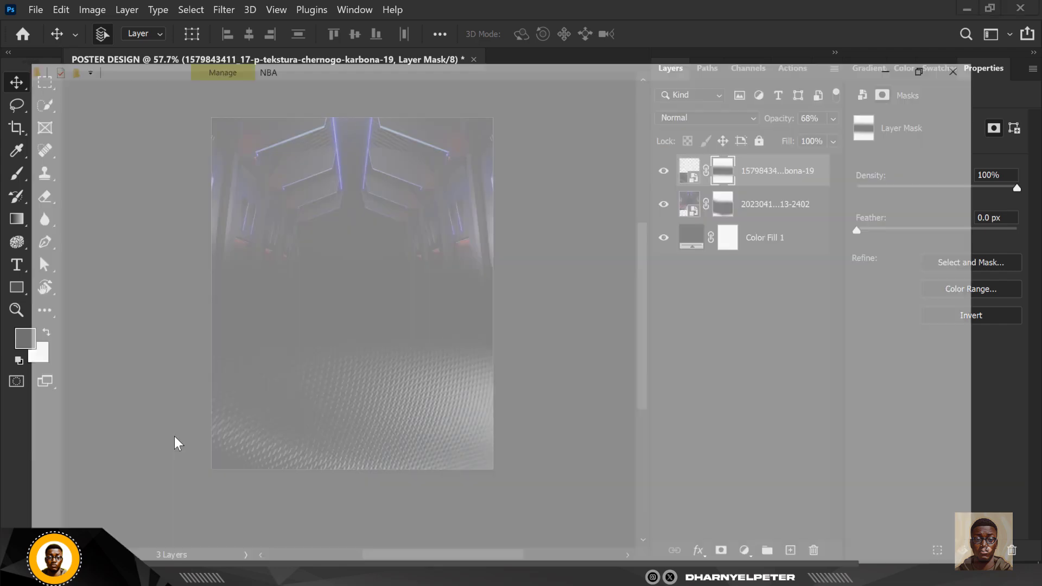
click(272, 126)
drag(279, 105, 334, 281)
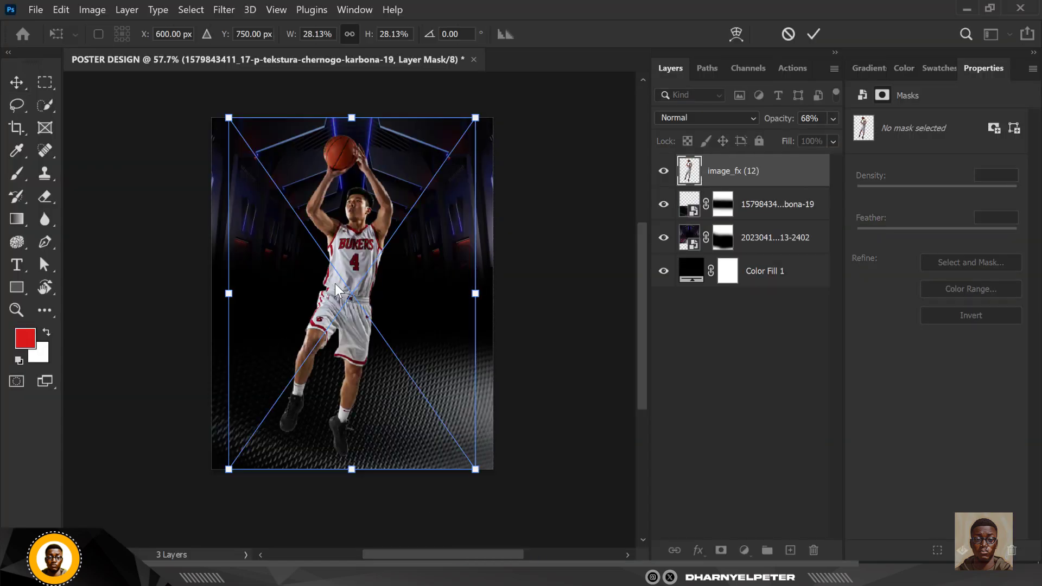
drag(476, 117, 455, 154)
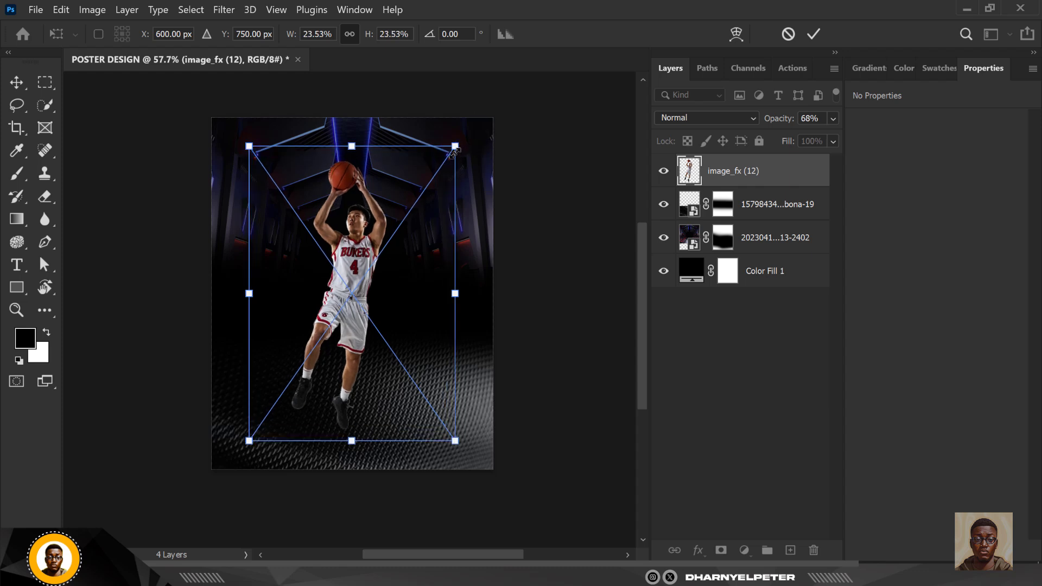
key(Return)
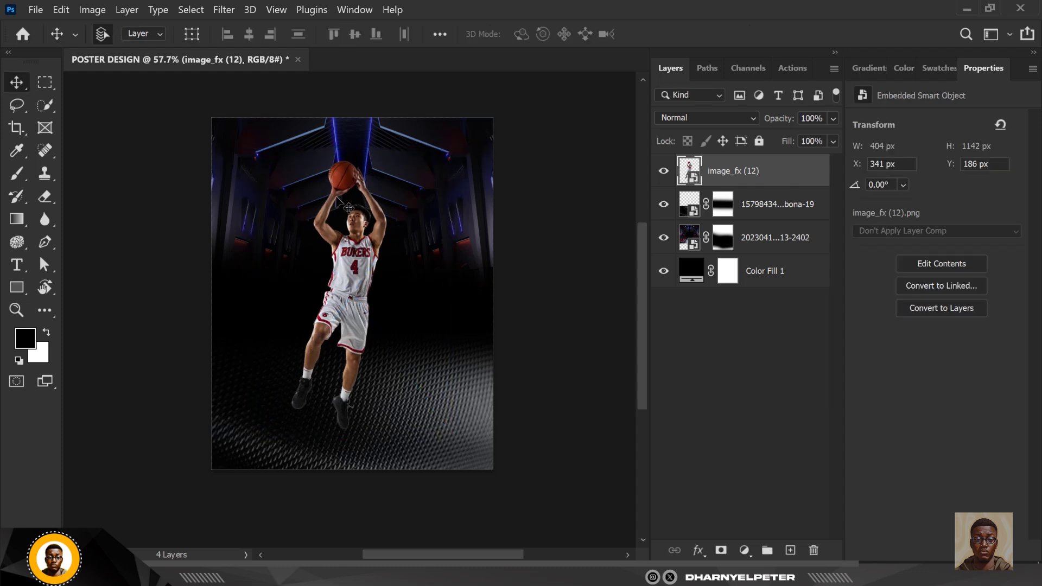
Set the foreground colour to the brownish red sampled from the basketball
click(32, 343)
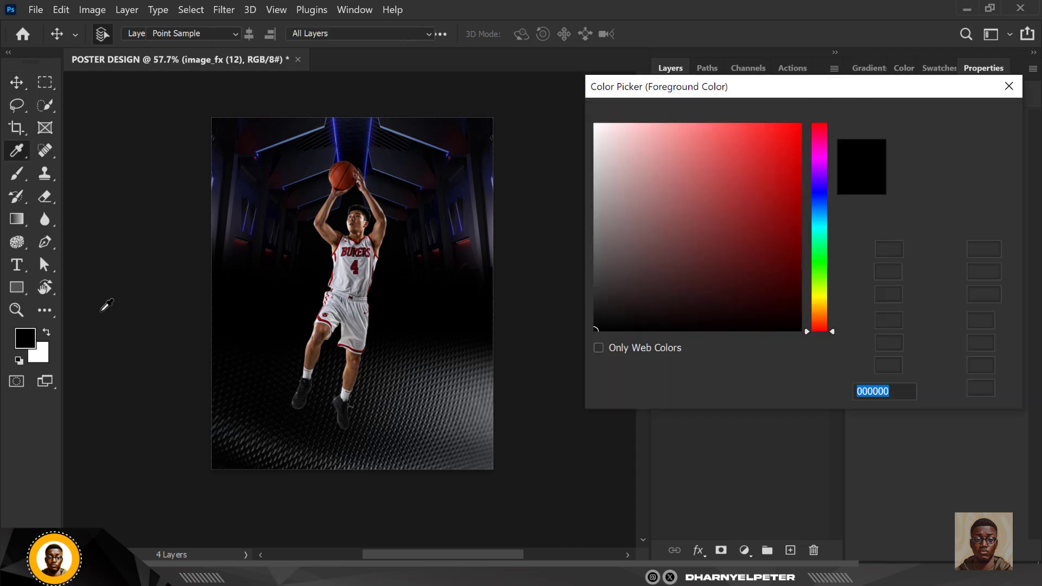
click(342, 168)
click(958, 126)
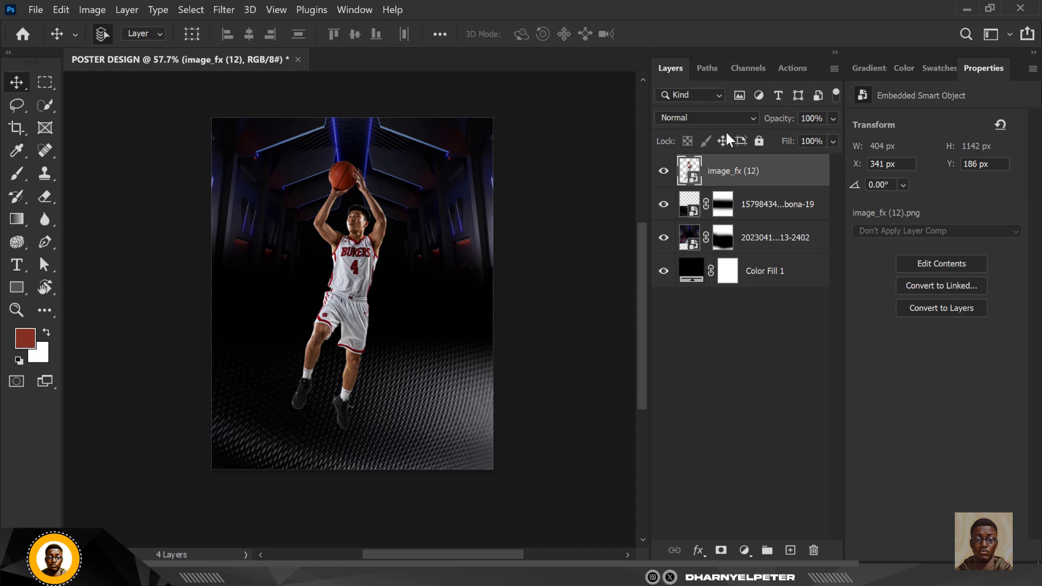
Hide the basketball player layer and add a new empty layer directly above the carbon texture
click(664, 171)
click(791, 210)
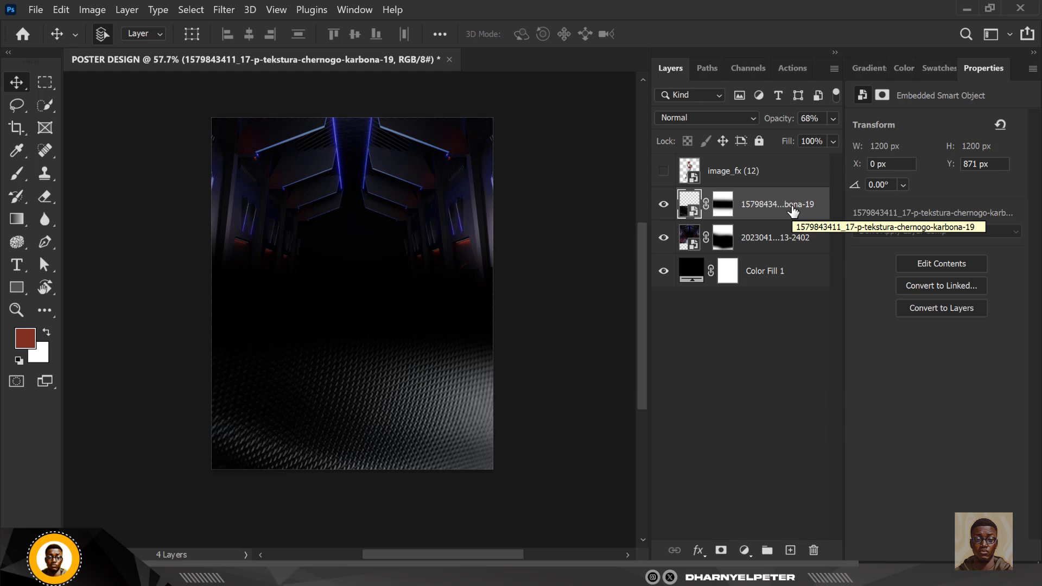
click(13, 176)
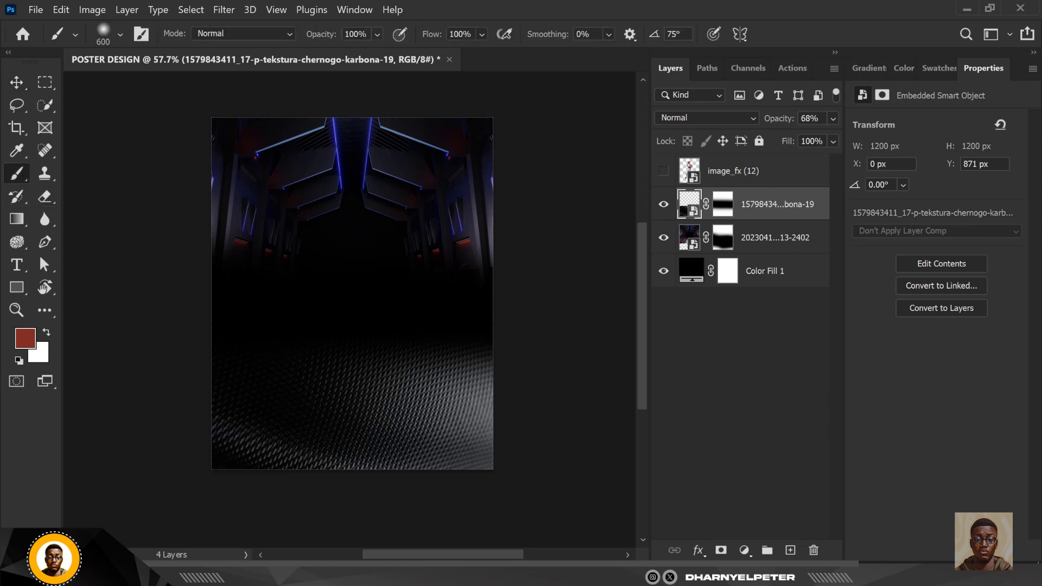
click(790, 550)
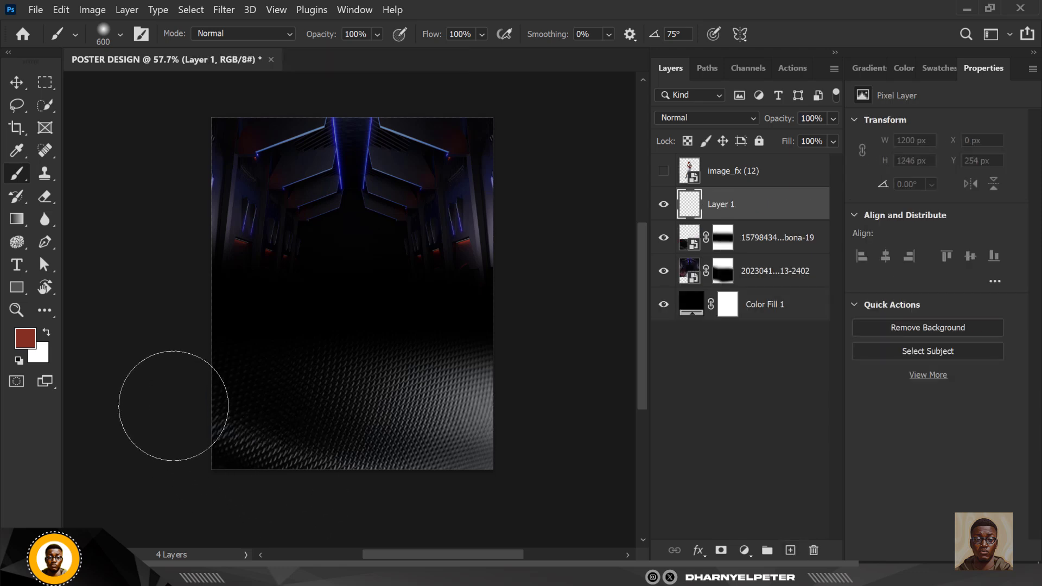
Paint the lower half of the poster brownish red on the new layer with a soft 800 px brush, redoing uneven strokes
key(bracketright)
key(bracketright)
mouse_move(181, 419)
mouse_down()
mouse_move(252, 439)
mouse_move(405, 442)
mouse_move(615, 409)
mouse_move(480, 467)
mouse_move(236, 486)
mouse_move(254, 500)
mouse_move(406, 476)
mouse_move(474, 438)
mouse_move(470, 492)
mouse_up()
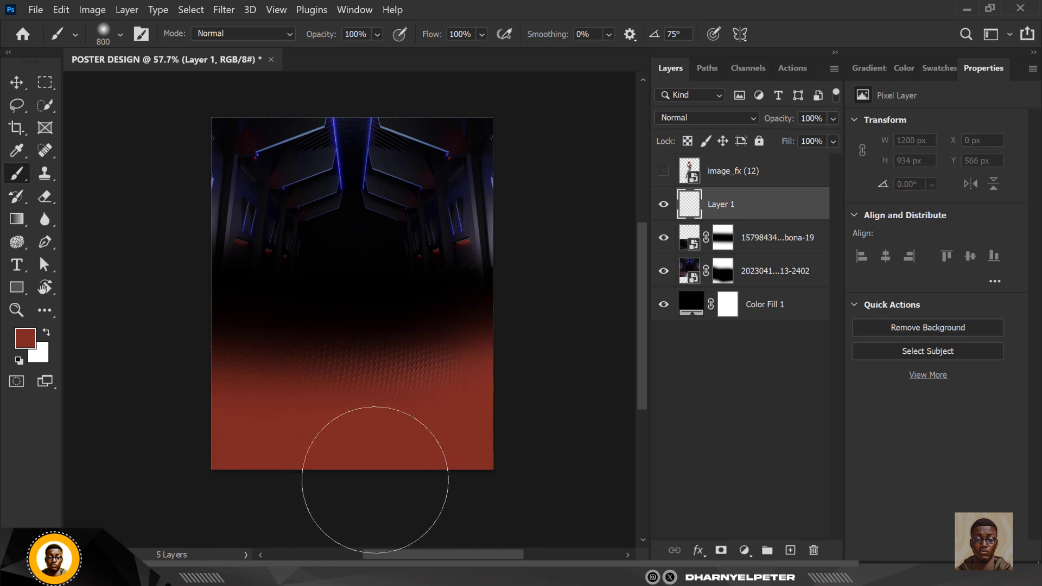
key(ctrl+z)
mouse_move(181, 407)
mouse_down()
mouse_move(296, 449)
mouse_move(428, 450)
mouse_move(567, 417)
mouse_move(598, 384)
mouse_up()
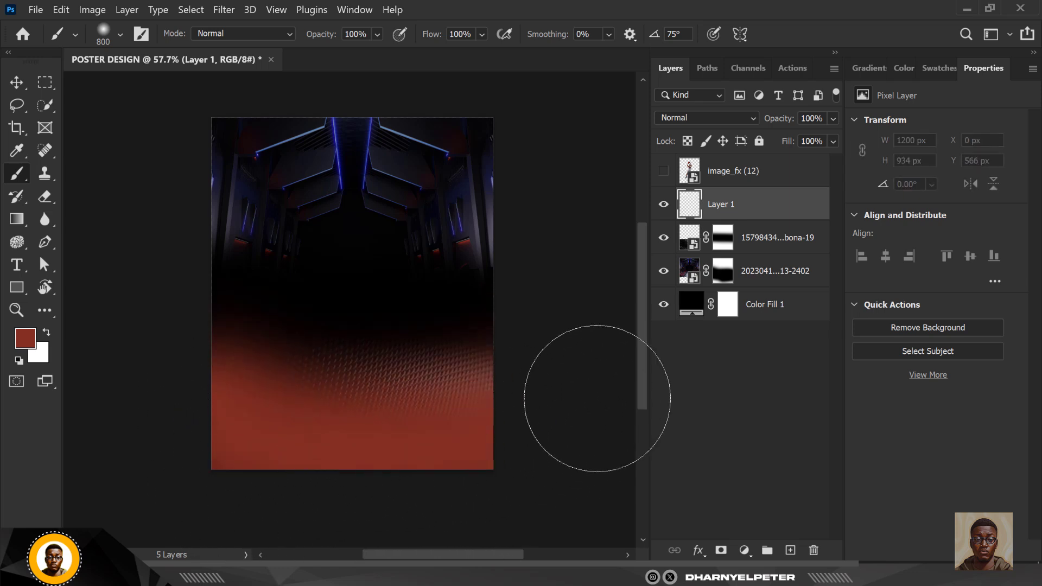
mouse_move(364, 482)
mouse_down()
mouse_move(326, 500)
mouse_move(507, 441)
mouse_move(543, 395)
mouse_move(543, 404)
mouse_up()
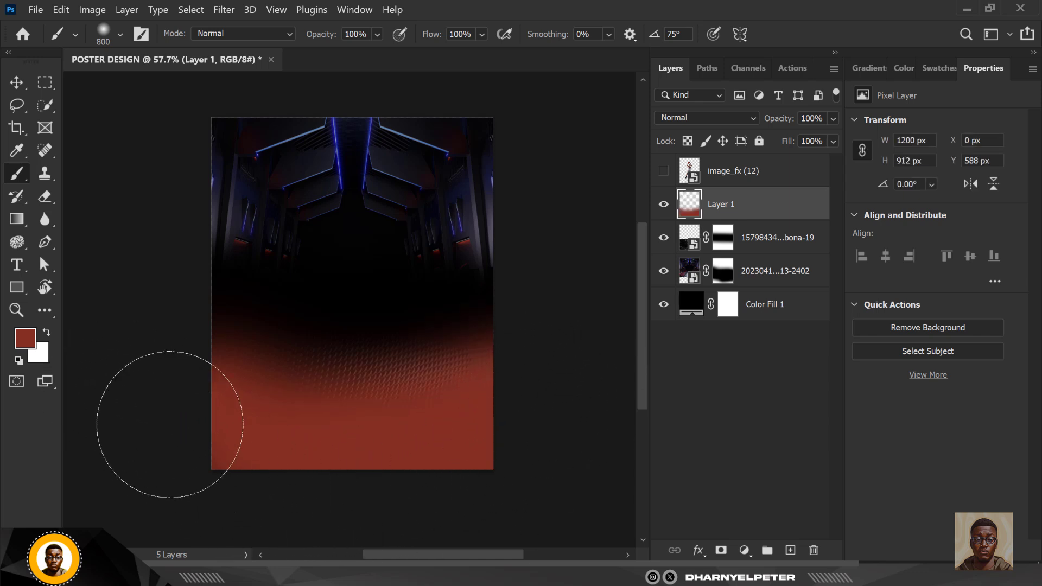
key(ctrl+z)
mouse_move(163, 399)
mouse_down()
mouse_move(489, 396)
mouse_move(638, 410)
mouse_move(17, 461)
mouse_up()
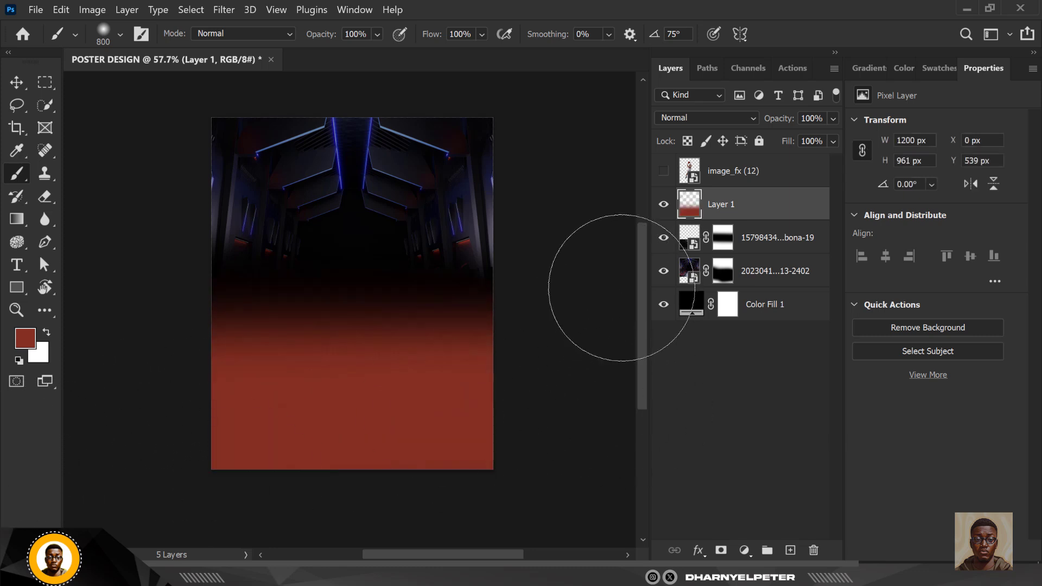
Free Transform the red paint layer to 92.09% height, with its upper edge at the canvas middle and its lower edge beyond the canvas
key(ctrl+t)
drag(351, 245, 352, 296)
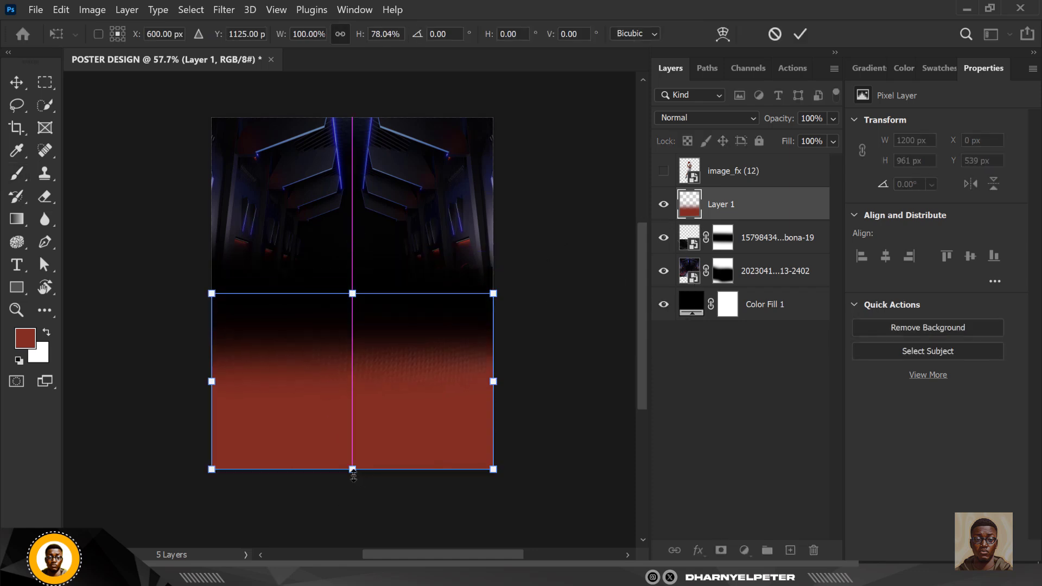
drag(354, 472, 352, 501)
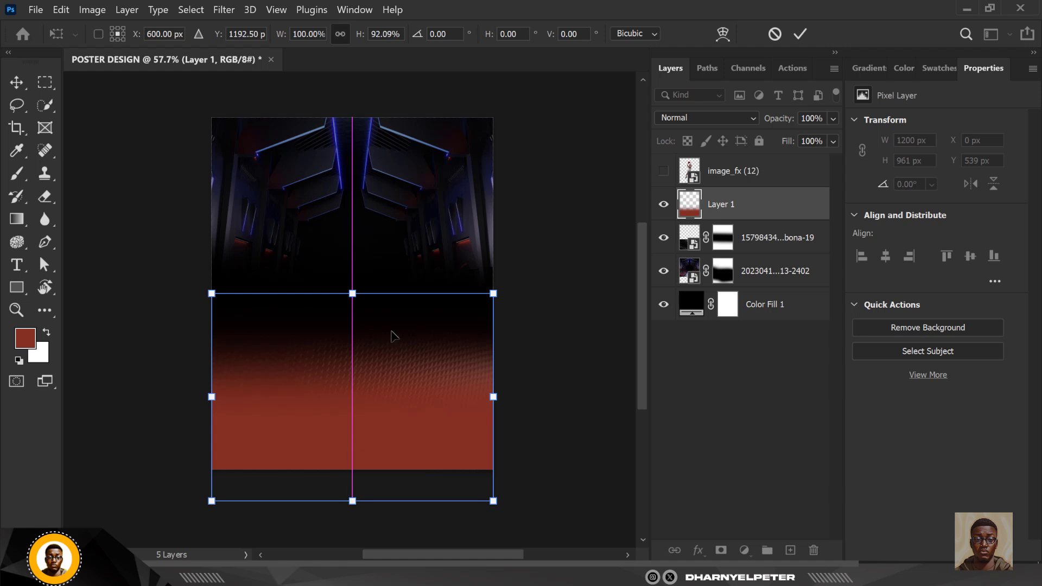
key(Return)
key(b)
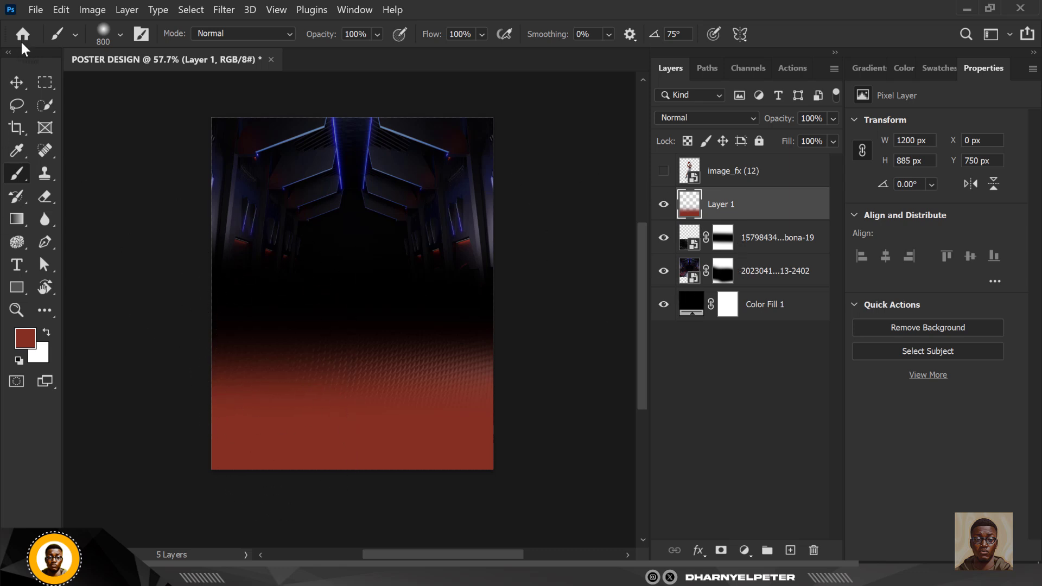
Apply a Gaussian Blur with a 6.4 px radius to the sci-fi room layer
click(18, 82)
click(695, 272)
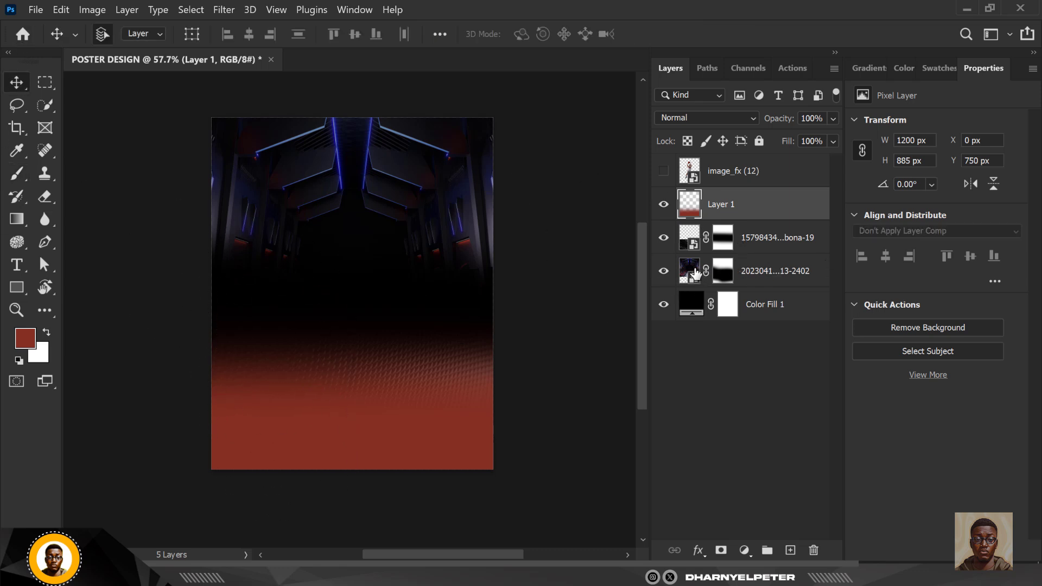
click(664, 271)
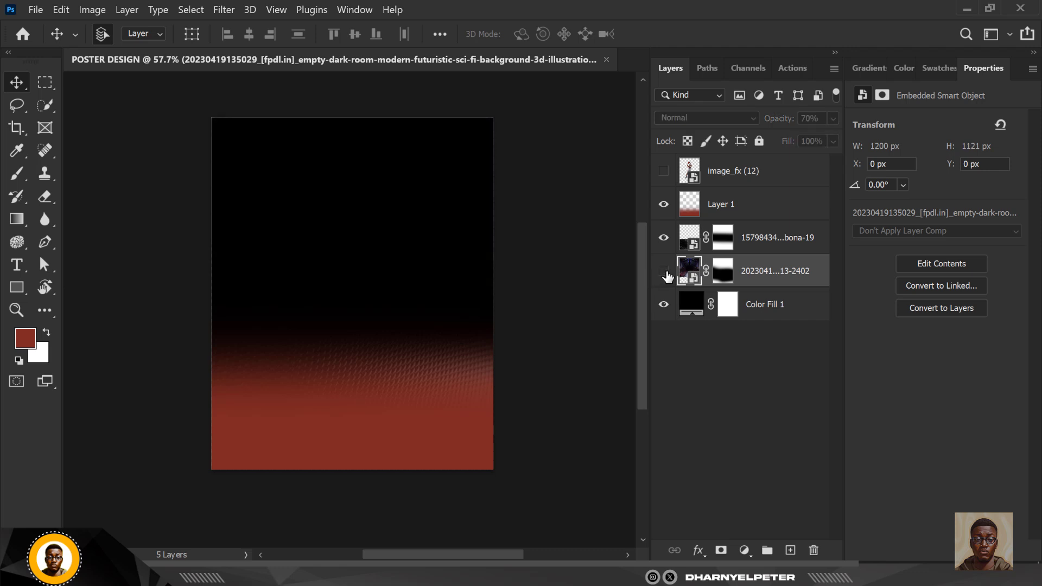
click(664, 271)
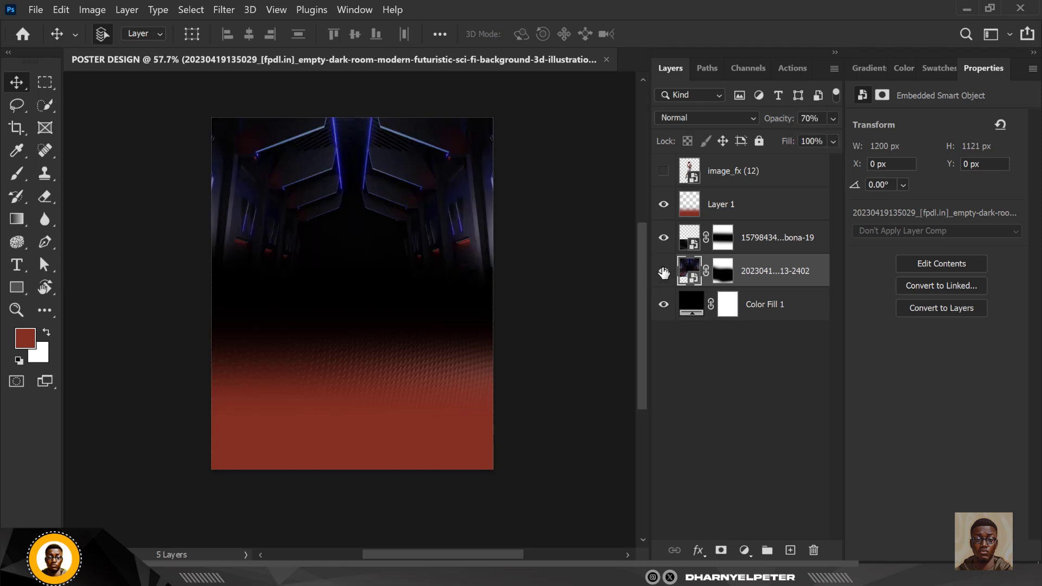
click(223, 10)
mouse_move(240, 197)
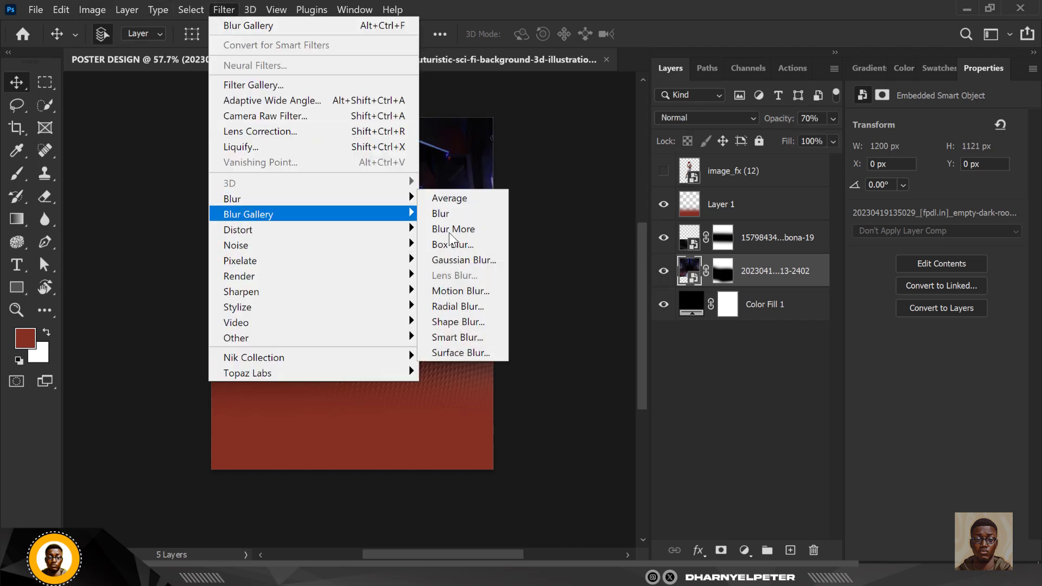
click(472, 258)
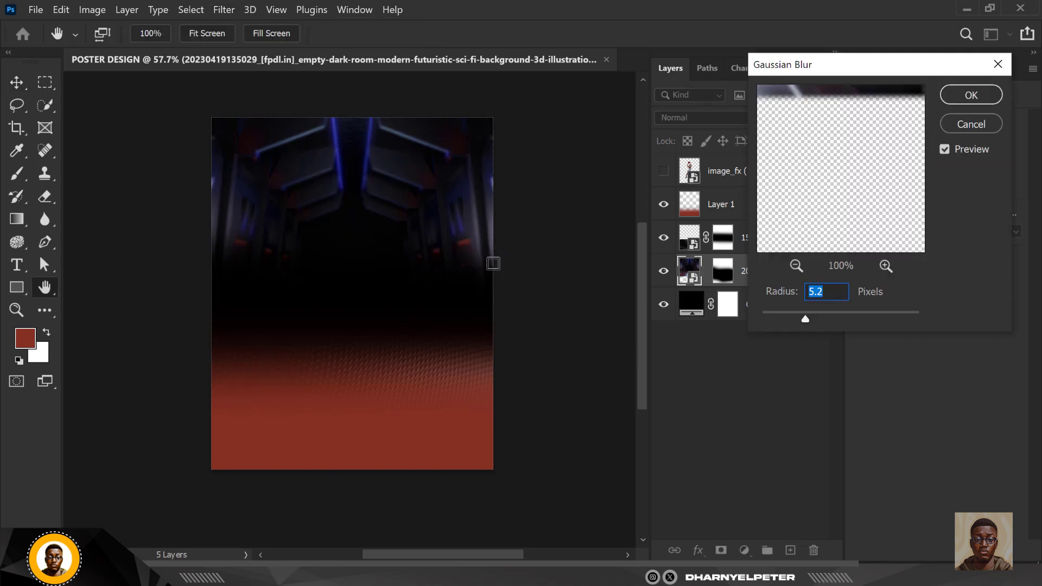
drag(810, 317, 811, 318)
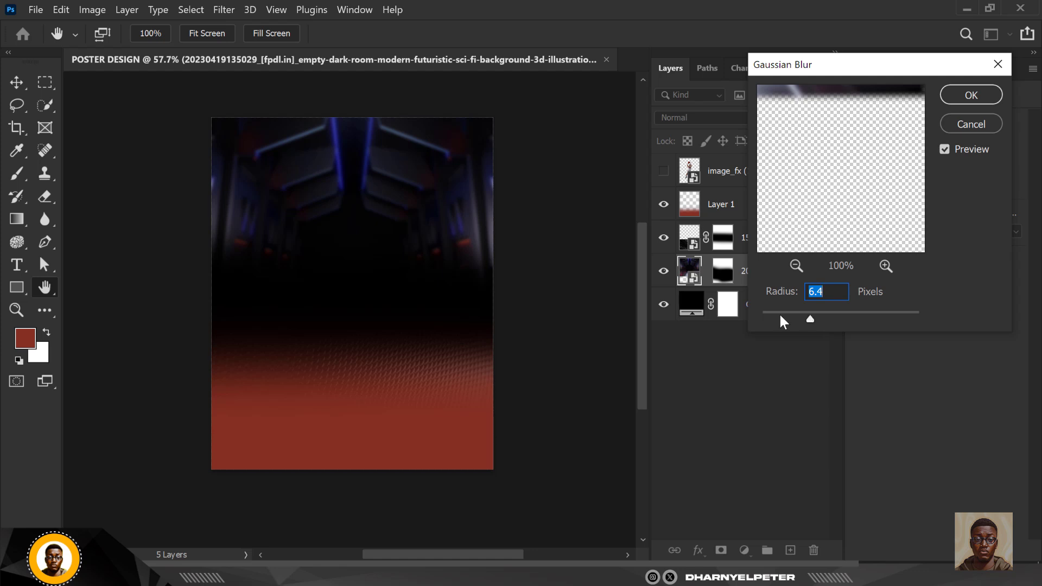
click(972, 96)
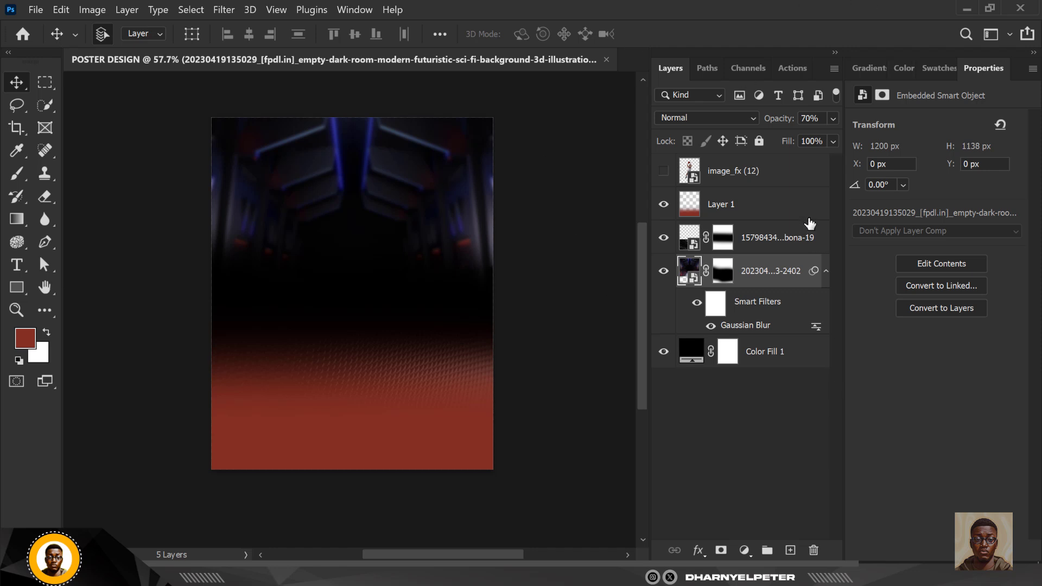
Place the 3d-burning-embers image from the BLACK BACKGROUND folder directly above the red paint layer, at its default full-width size
click(780, 212)
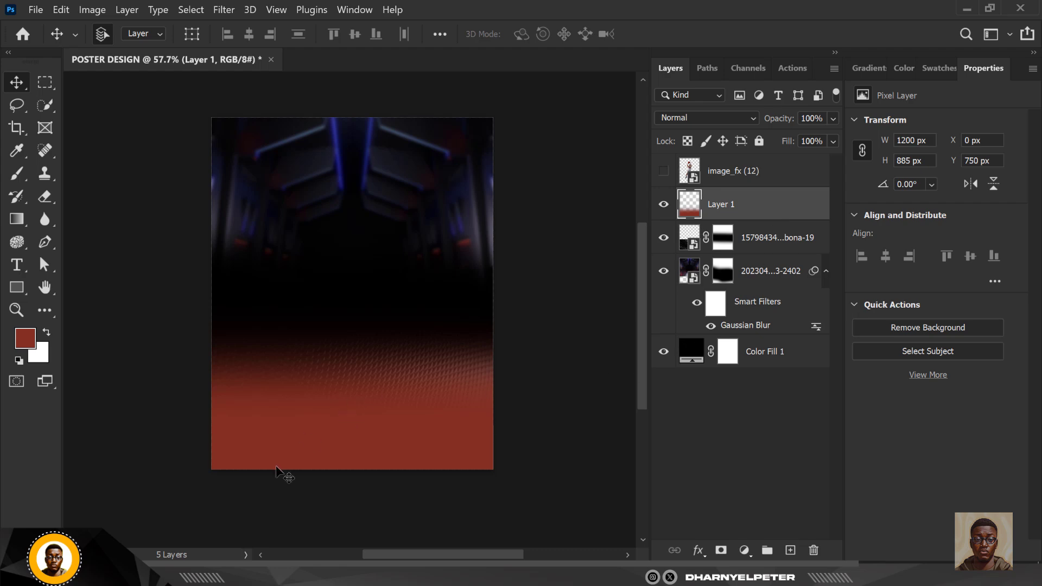
click(373, 504)
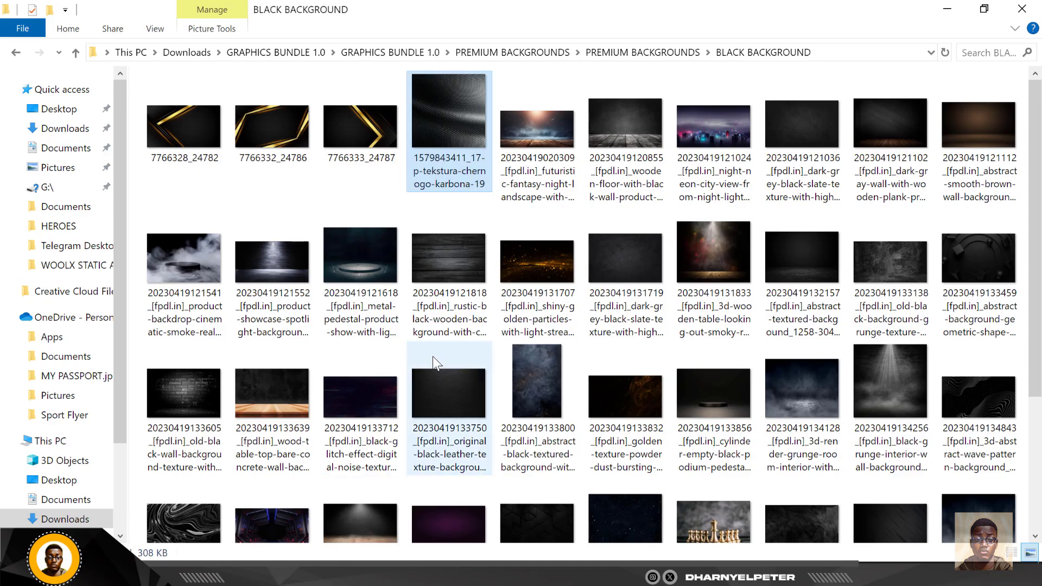
scroll(468, 245, down, 3)
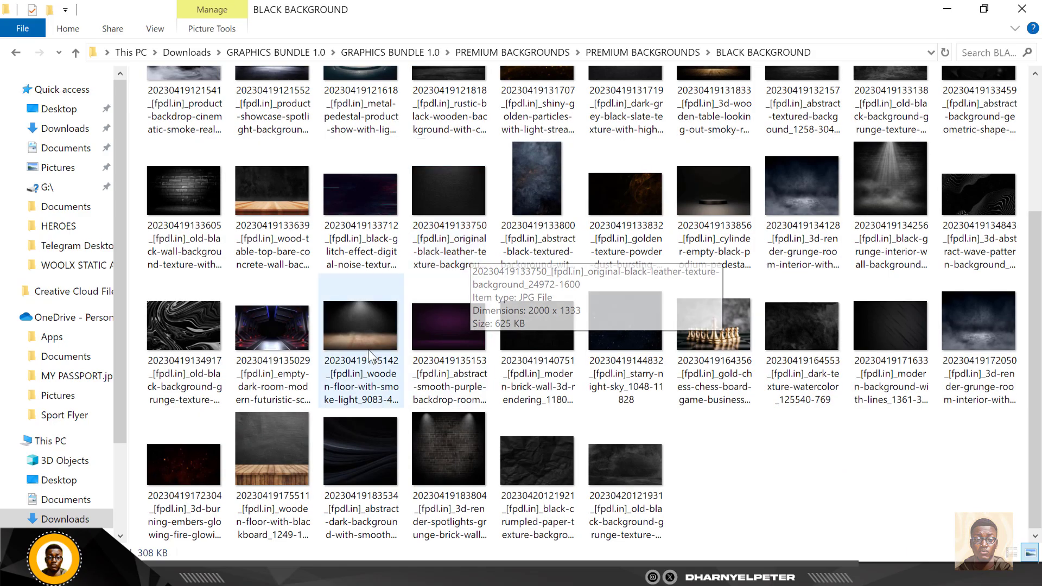
scroll(774, 265, up, 3)
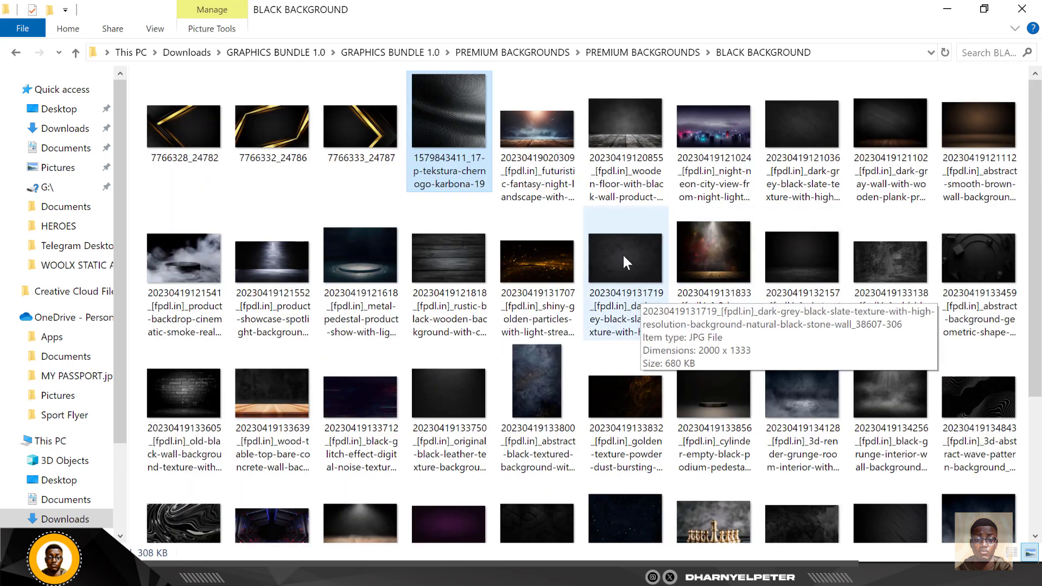
scroll(585, 301, down, 3)
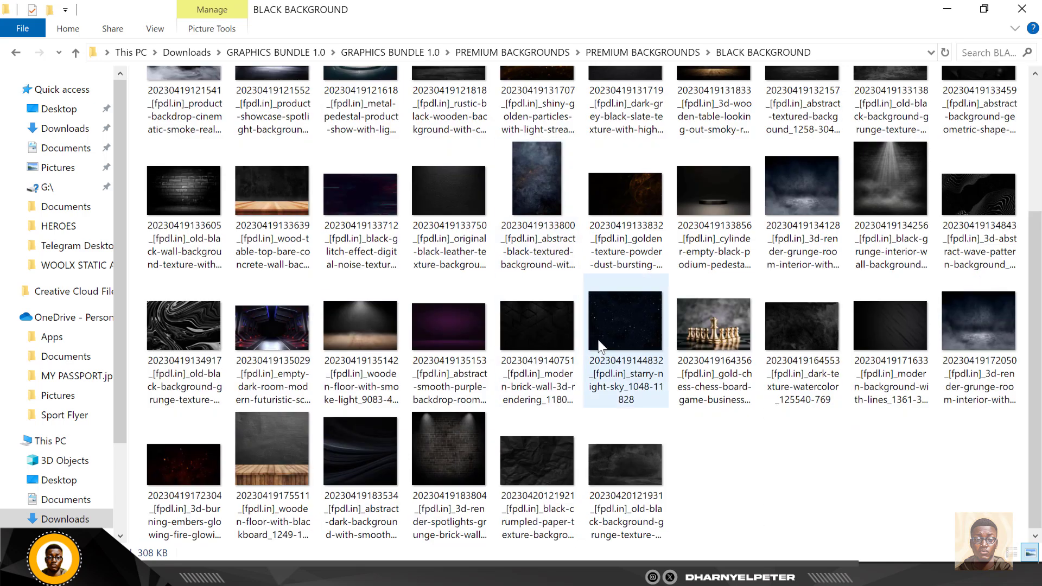
click(183, 482)
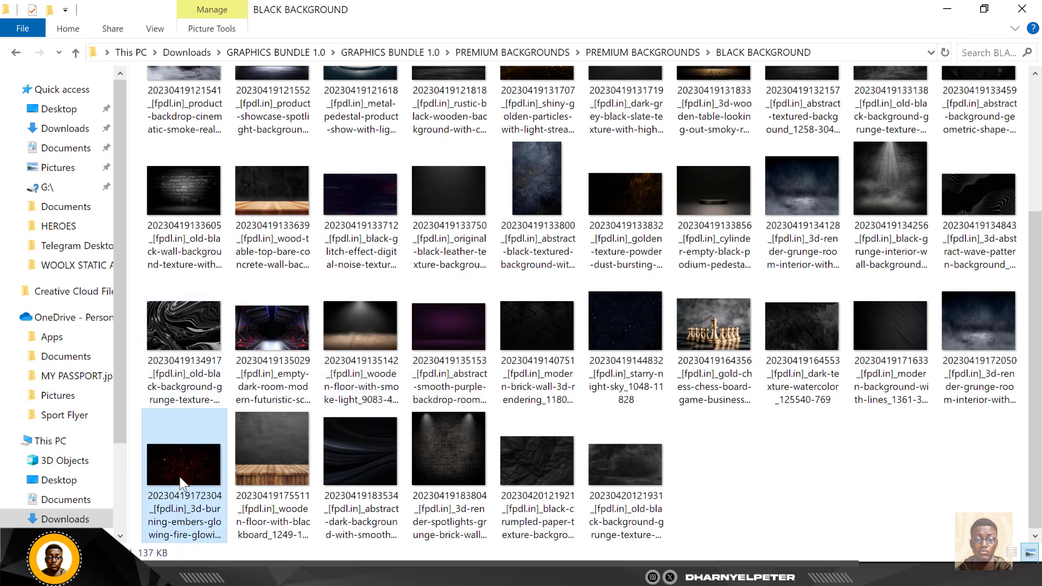
mouse_move(179, 471)
mouse_down()
mouse_move(260, 473)
mouse_move(521, 524)
mouse_move(444, 407)
mouse_move(422, 282)
mouse_up()
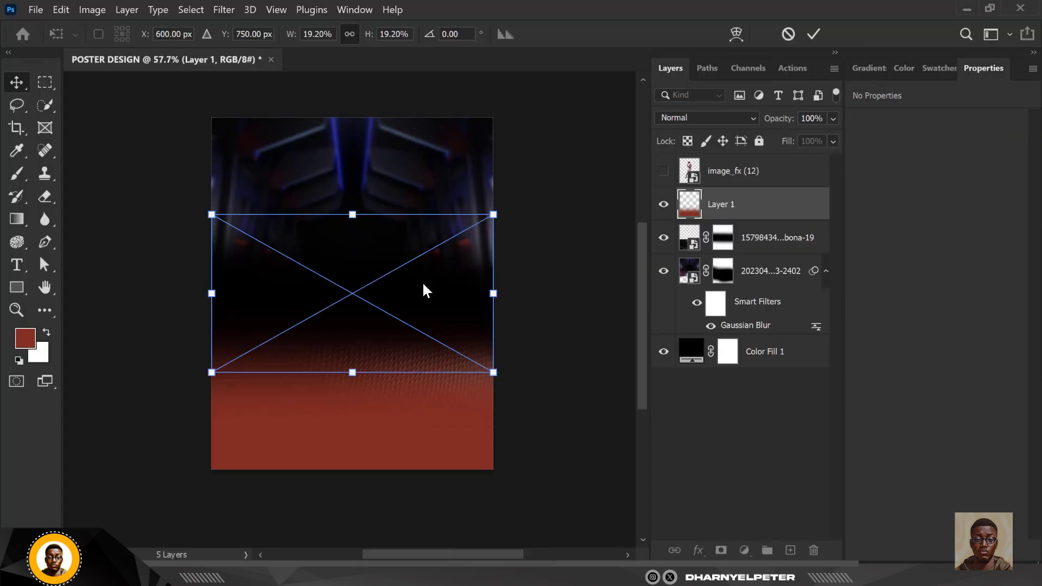
key(Return)
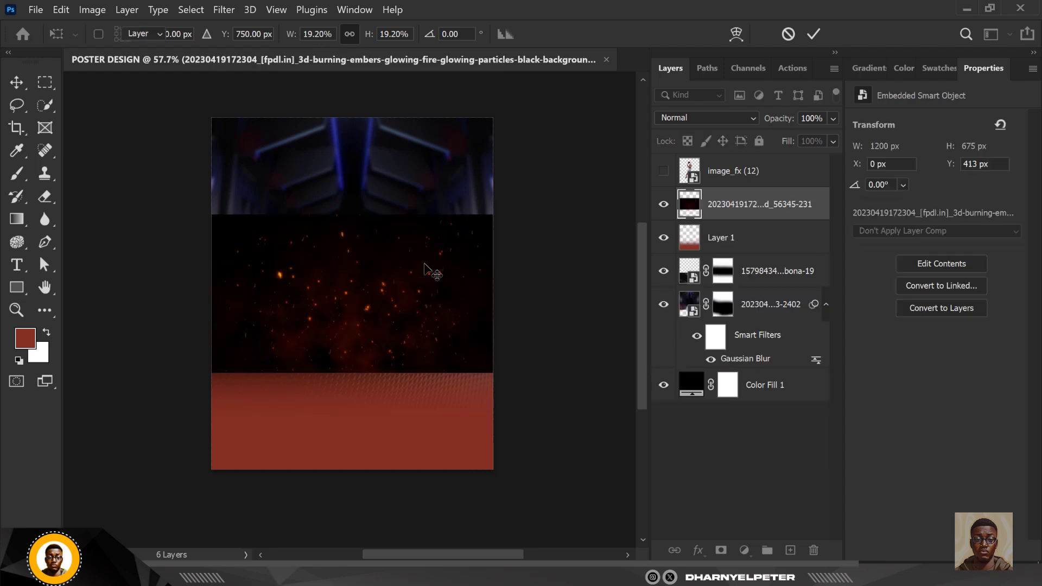
Set the embers layer to Screen blending and fade its upper and lower edges on a new layer mask with a soft 800 px grey brush
click(722, 116)
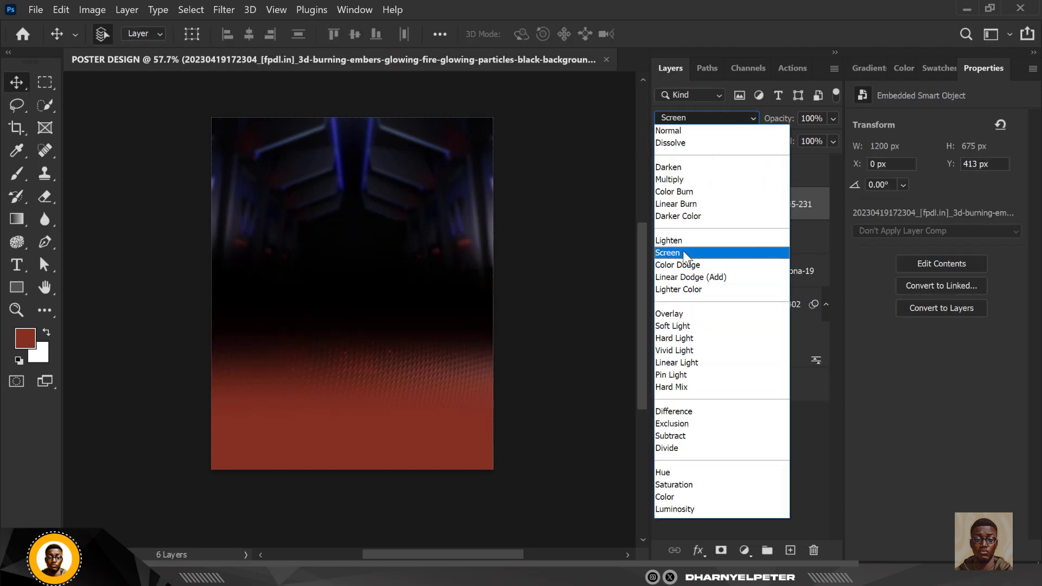
click(684, 247)
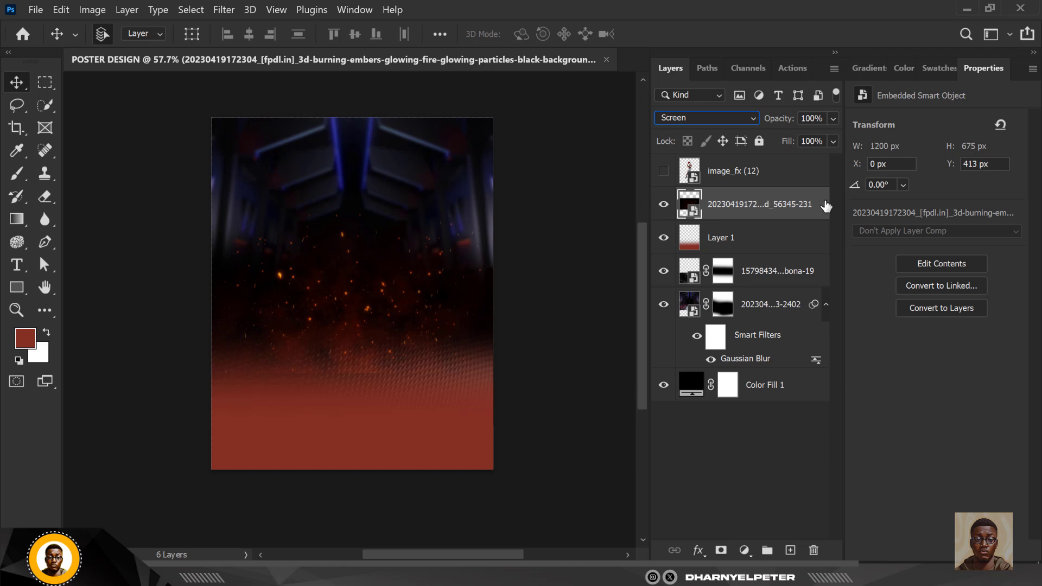
click(721, 551)
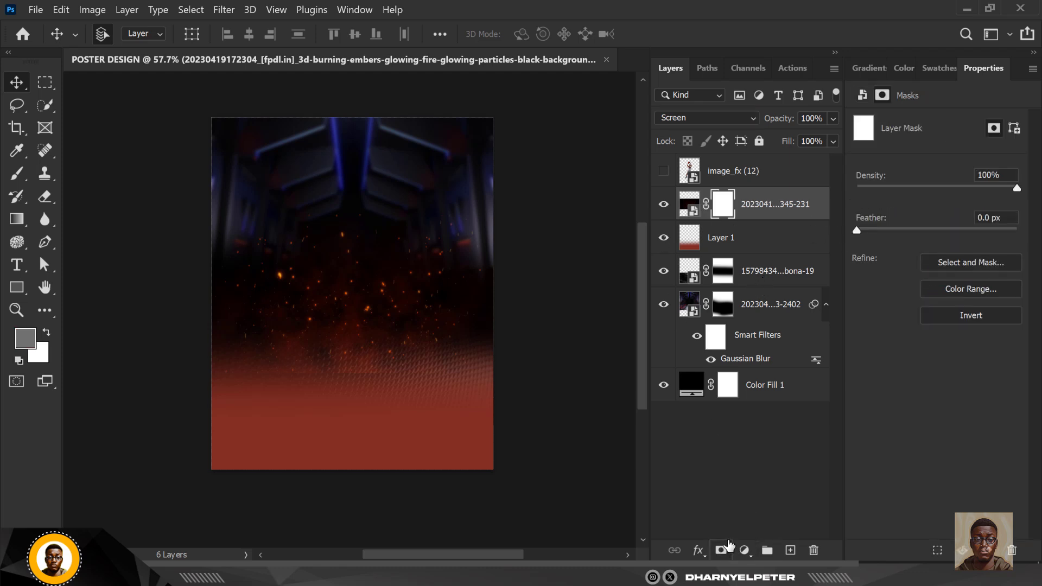
key(b)
mouse_move(223, 401)
mouse_down()
mouse_move(681, 404)
mouse_move(570, 221)
mouse_up()
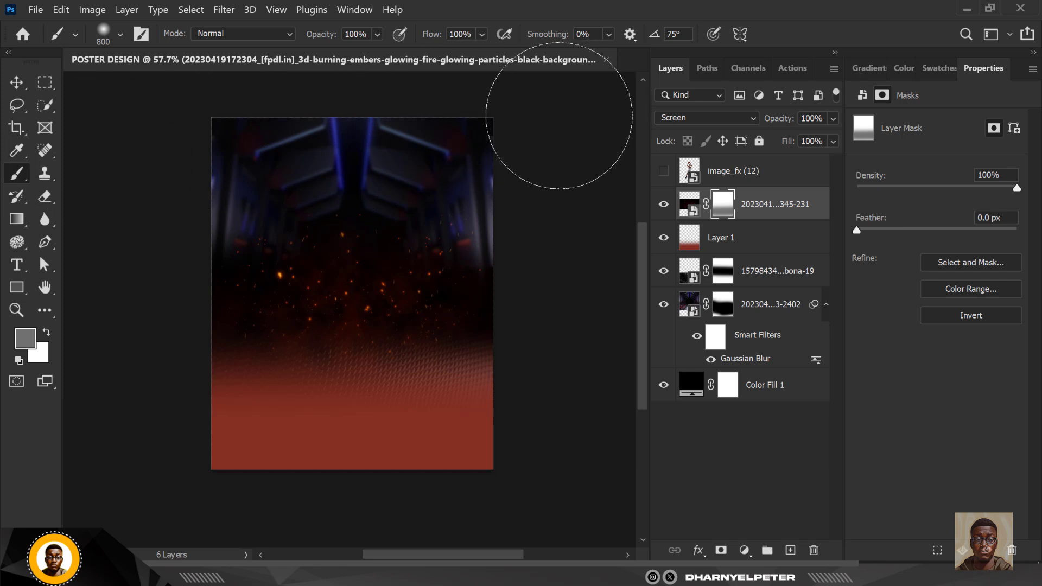
drag(559, 397, 349, 442)
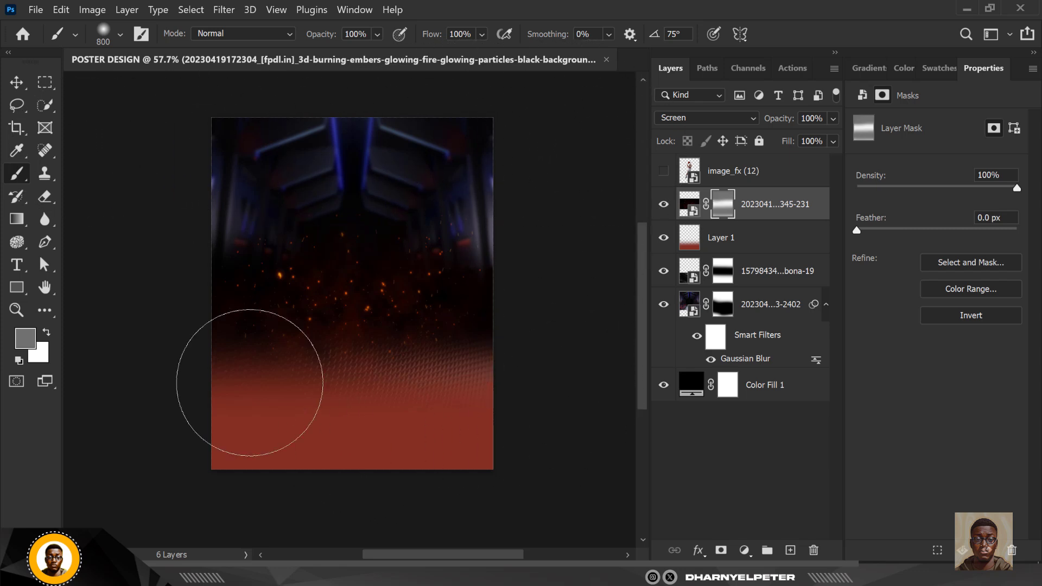
click(16, 83)
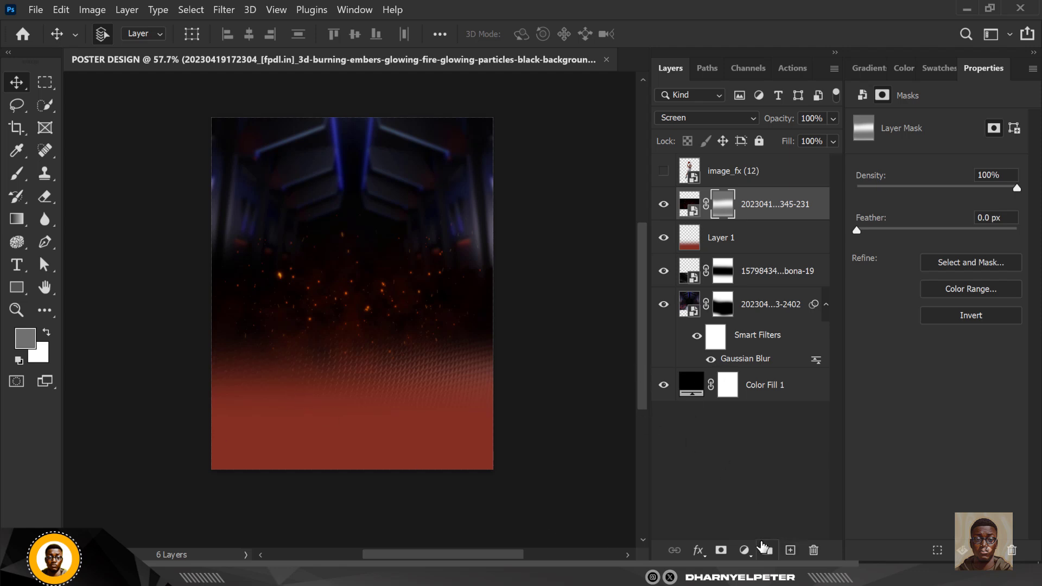
Add a Hue/Saturation adjustment above the embers layer with Colorize on, Hue 150 and Saturation 61
click(744, 550)
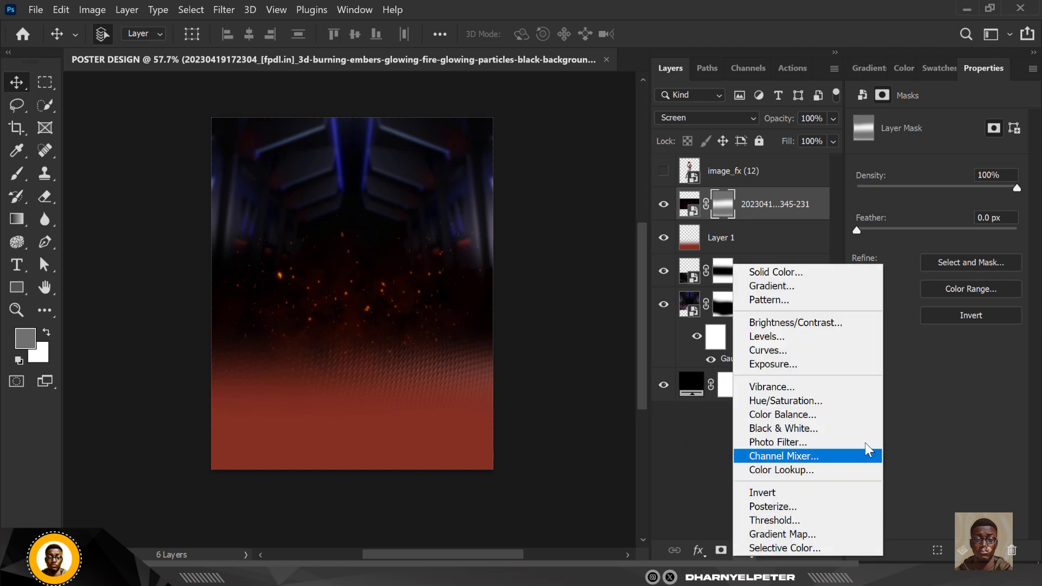
click(833, 400)
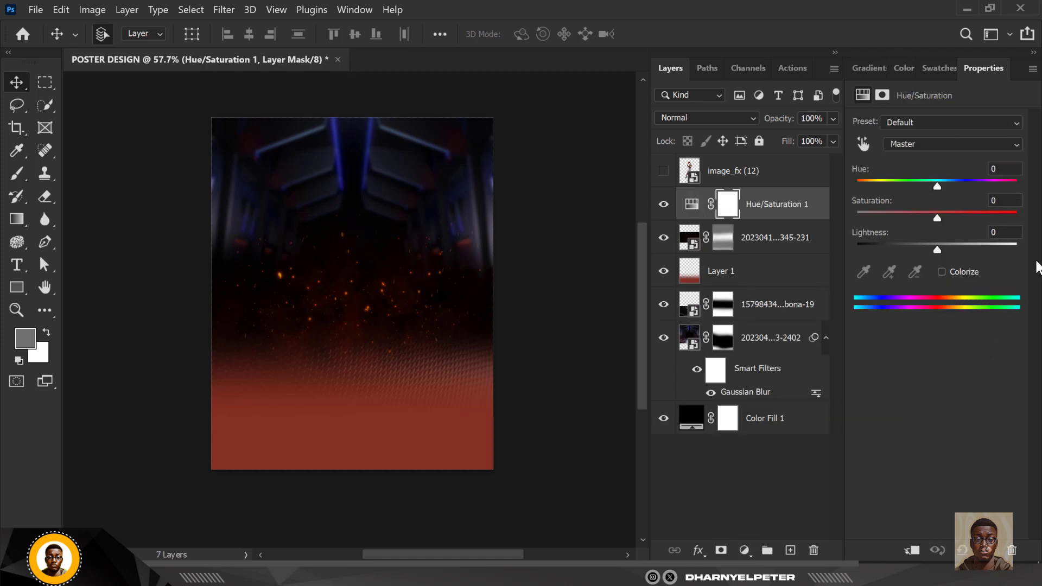
click(942, 271)
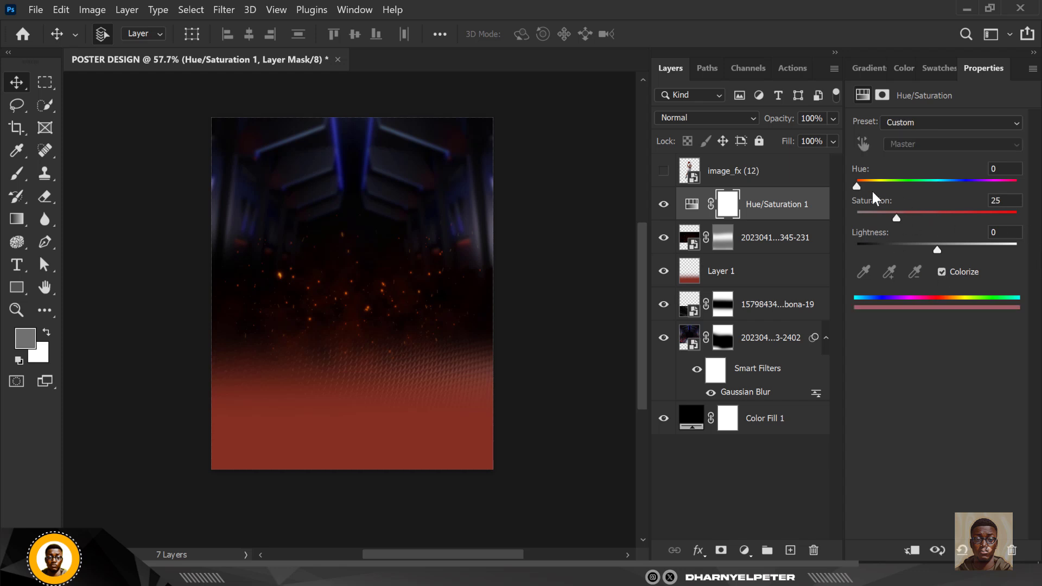
drag(854, 184, 959, 220)
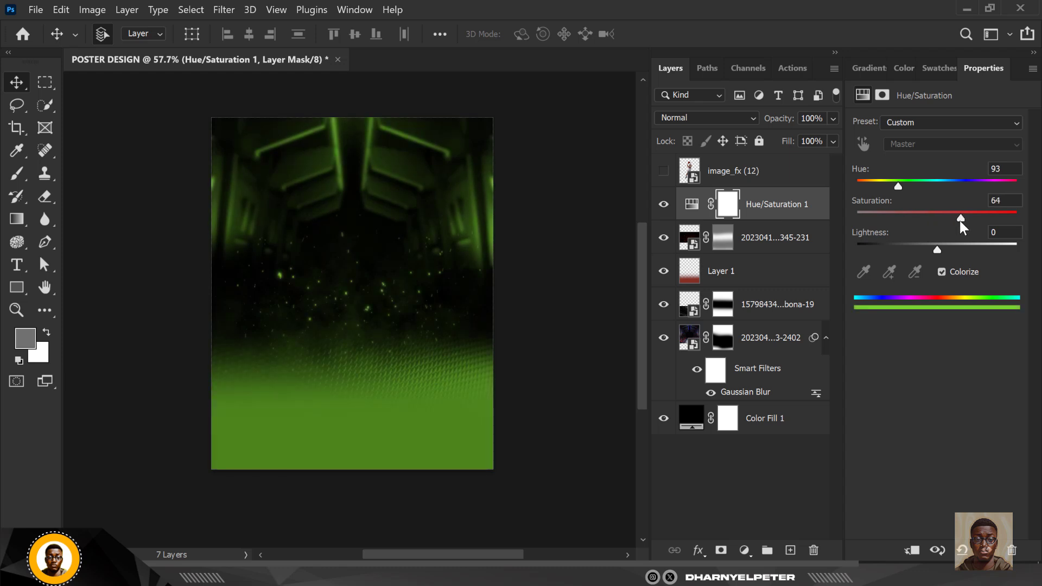
drag(898, 186, 926, 212)
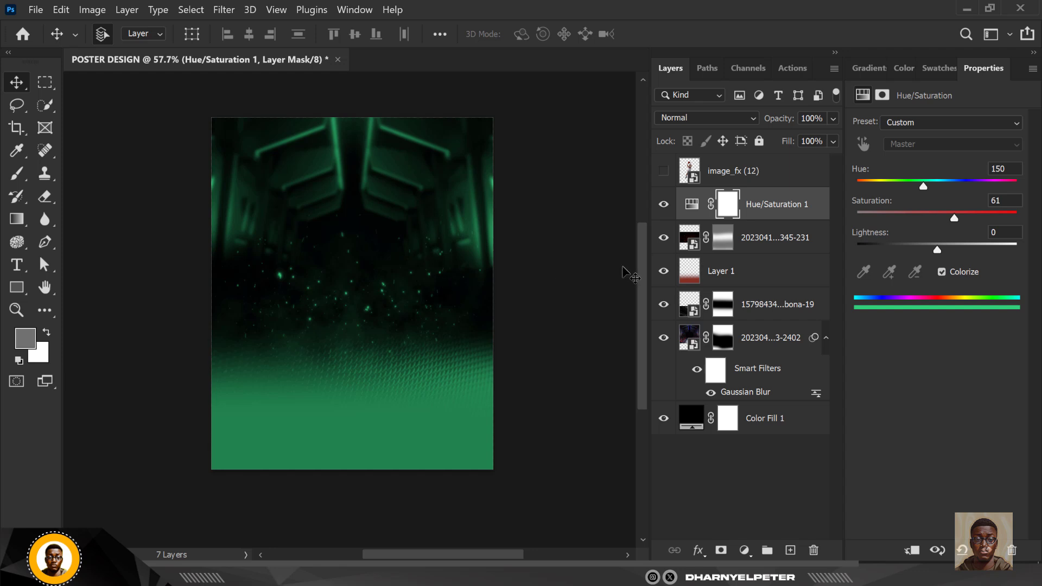
Lower the sci-fi room layer's opacity to 26%
click(767, 327)
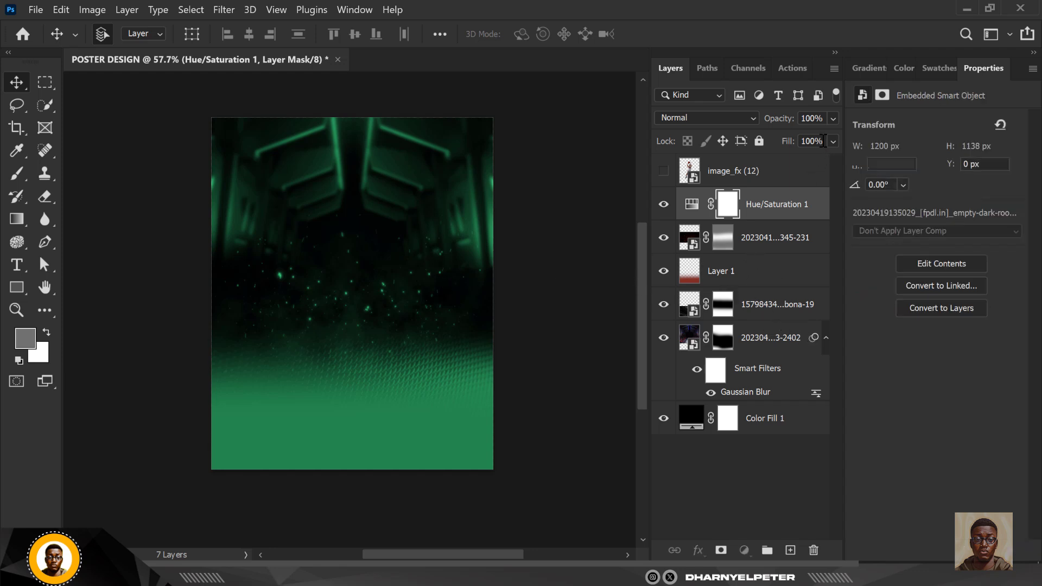
click(832, 119)
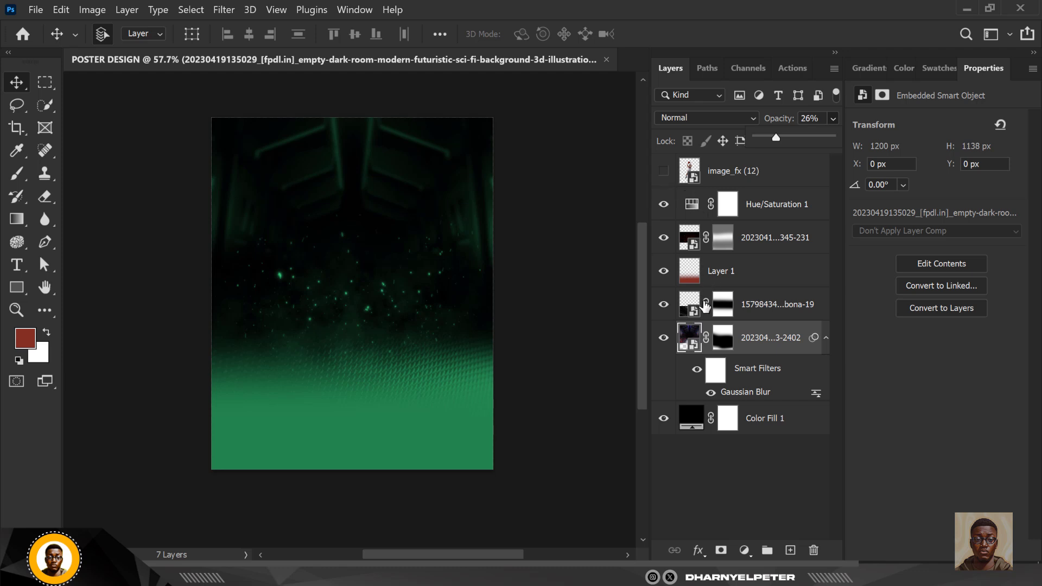
click(778, 207)
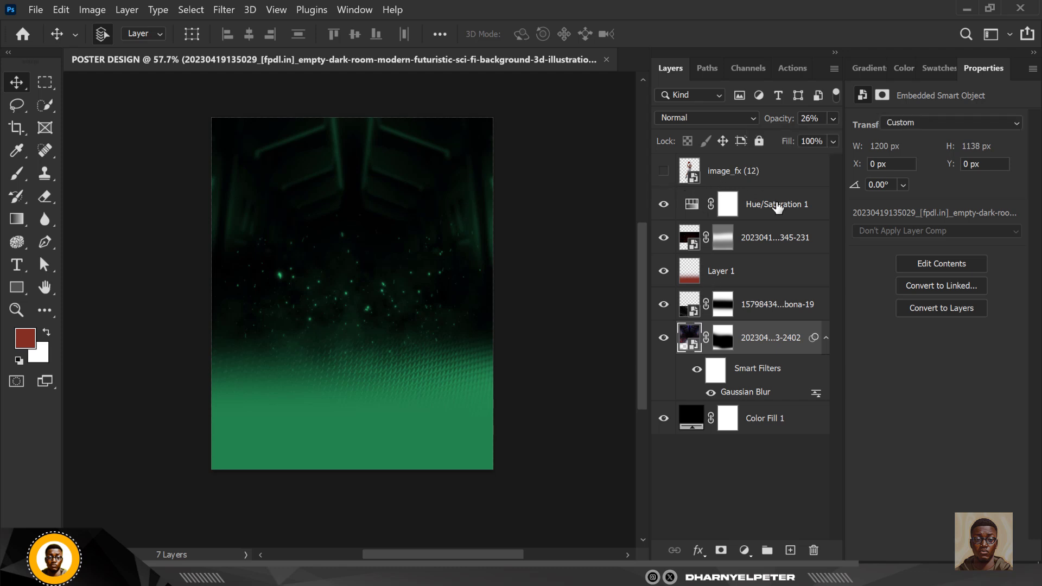
Group all layers from the embers layer down to the black colour fill and name the group BG
click(766, 239)
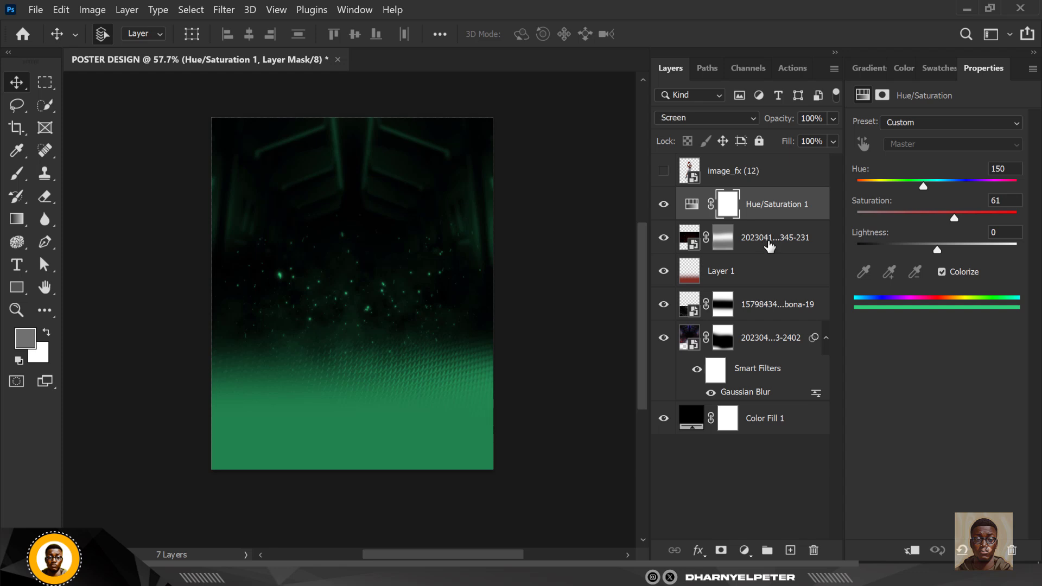
shift+click(789, 422)
key(ctrl+g)
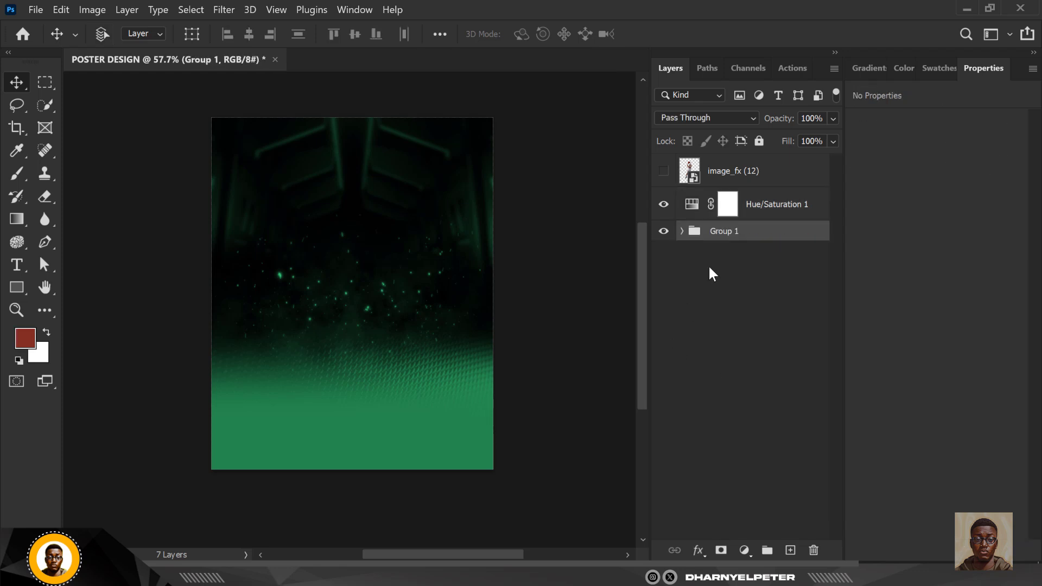
double_click(720, 232)
text(BG)
key(Return)
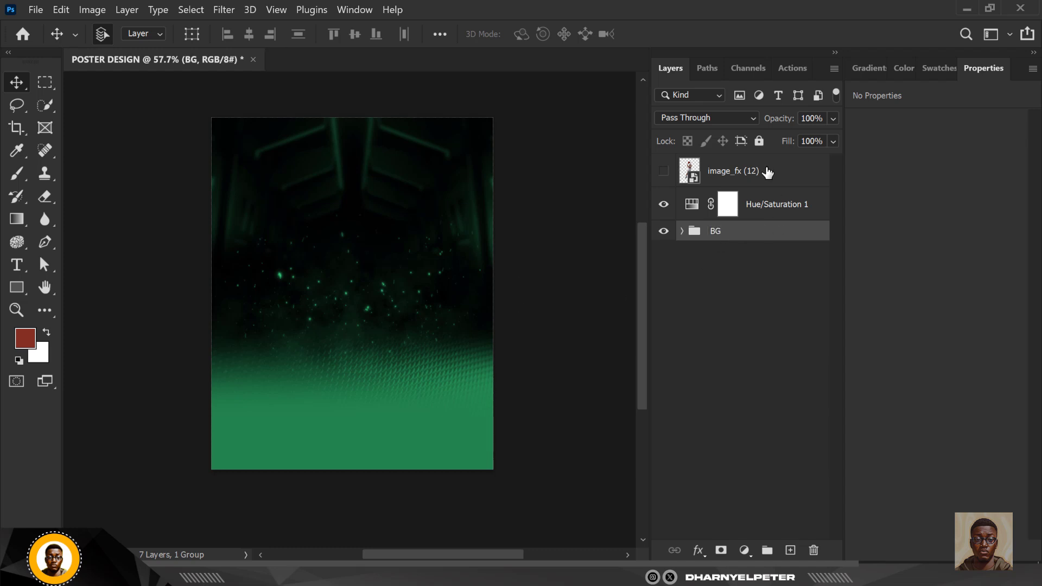
Add the horizontal text GAME in Akira Expanded Super Bold on a new layer directly above the Hue/Saturation adjustment
click(779, 197)
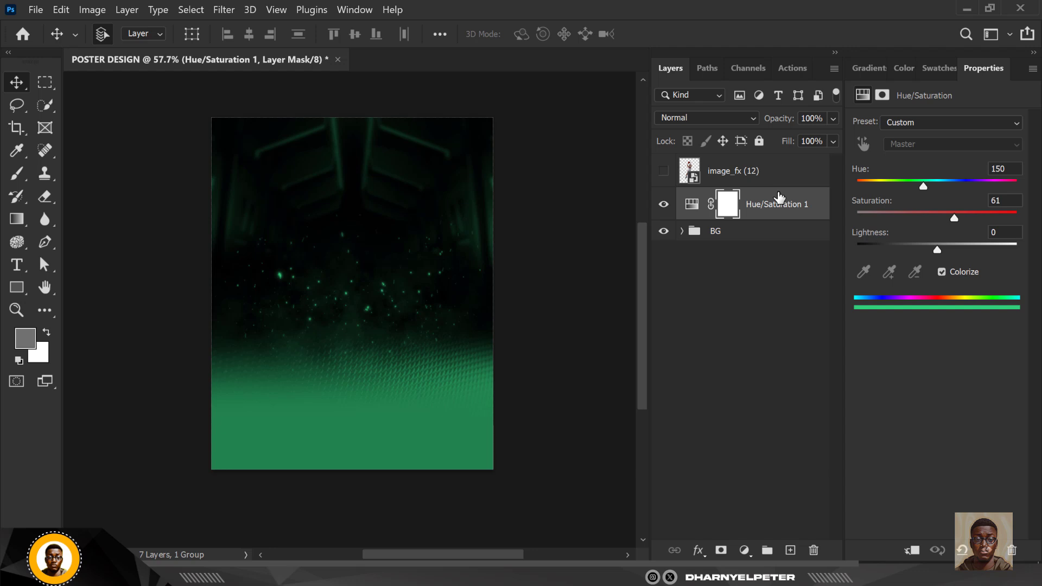
click(16, 265)
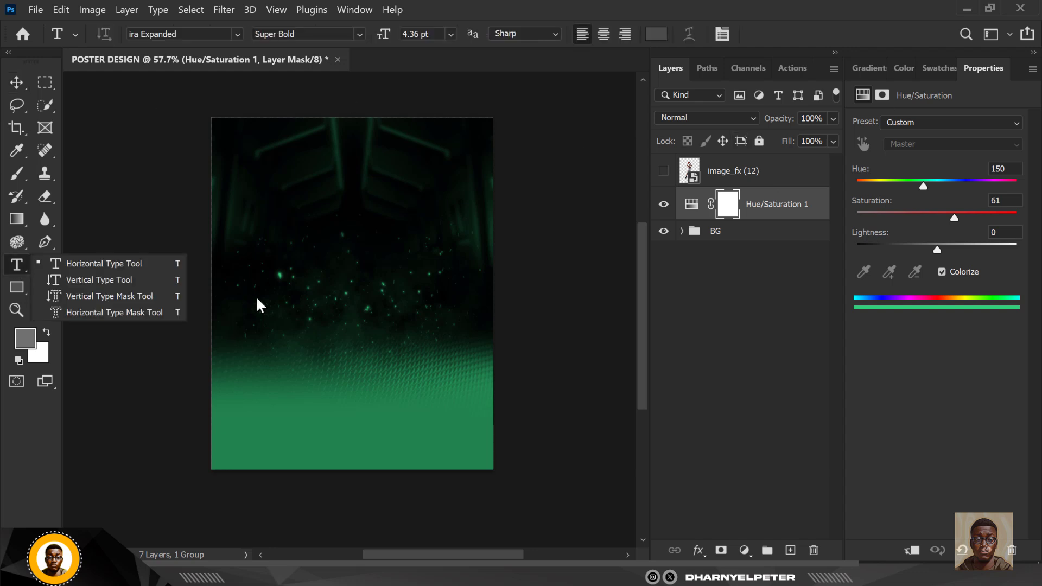
click(121, 272)
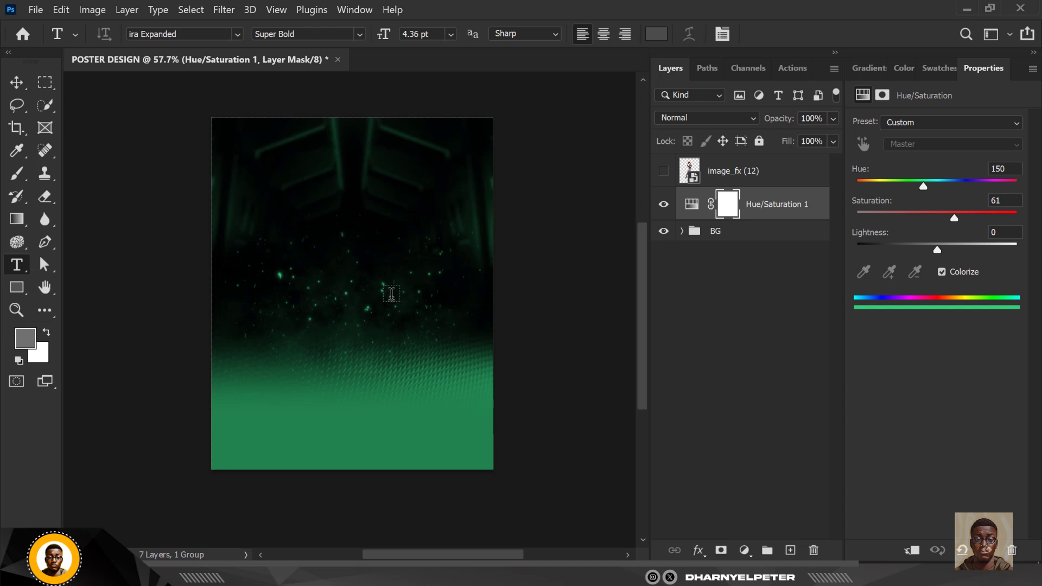
click(312, 308)
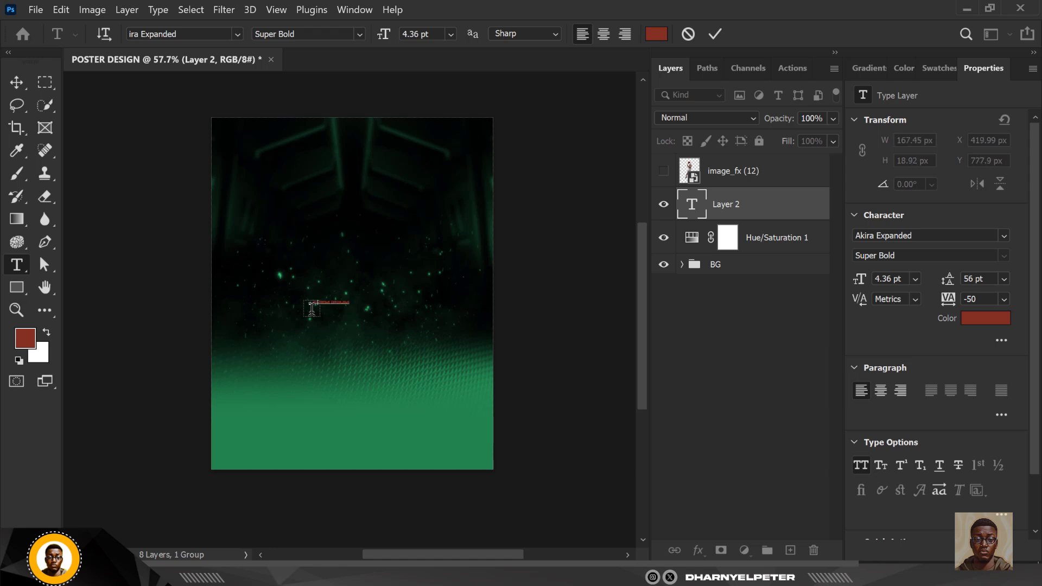
text(GAME)
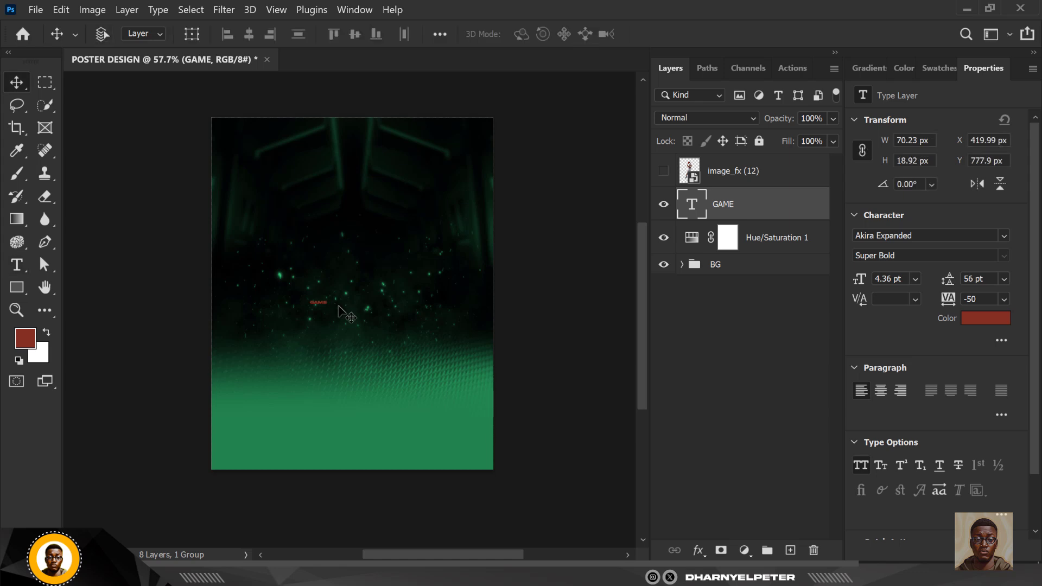
Free Transform the GAME text: rotate it to -90° and enlarge it to 1573.58%, standing slightly left of the poster's centre
key(ctrl+t)
drag(329, 304, 486, 398)
drag(488, 290, 469, 244)
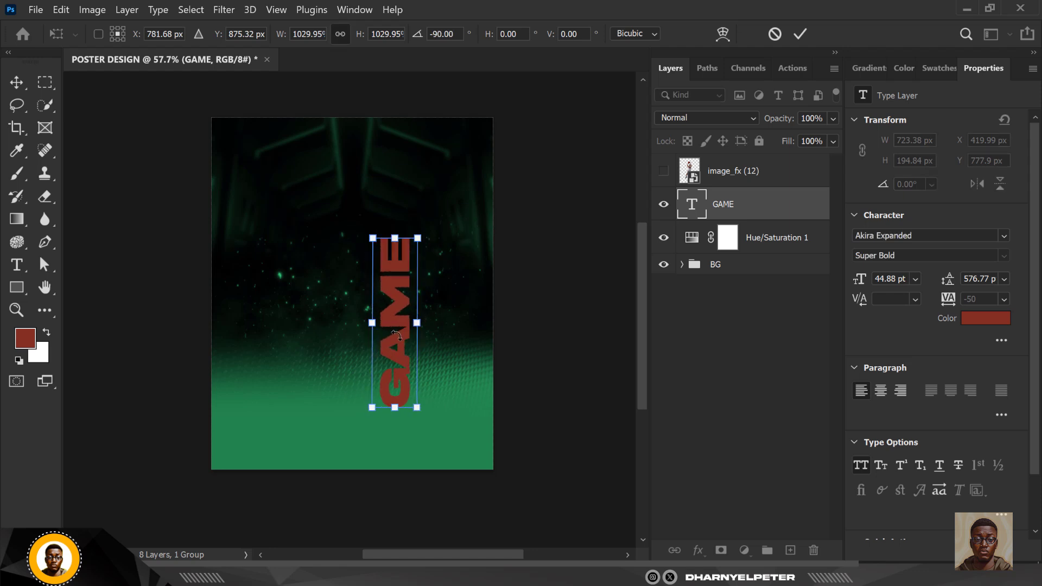
drag(383, 304, 317, 303)
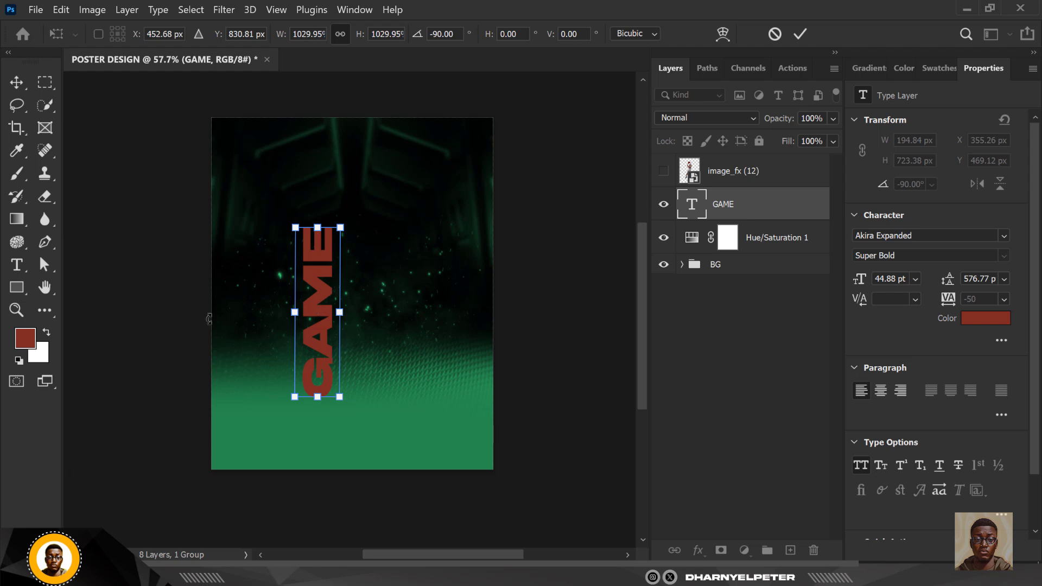
drag(341, 224, 356, 186)
drag(322, 259, 322, 258)
drag(352, 420, 356, 429)
key(Return)
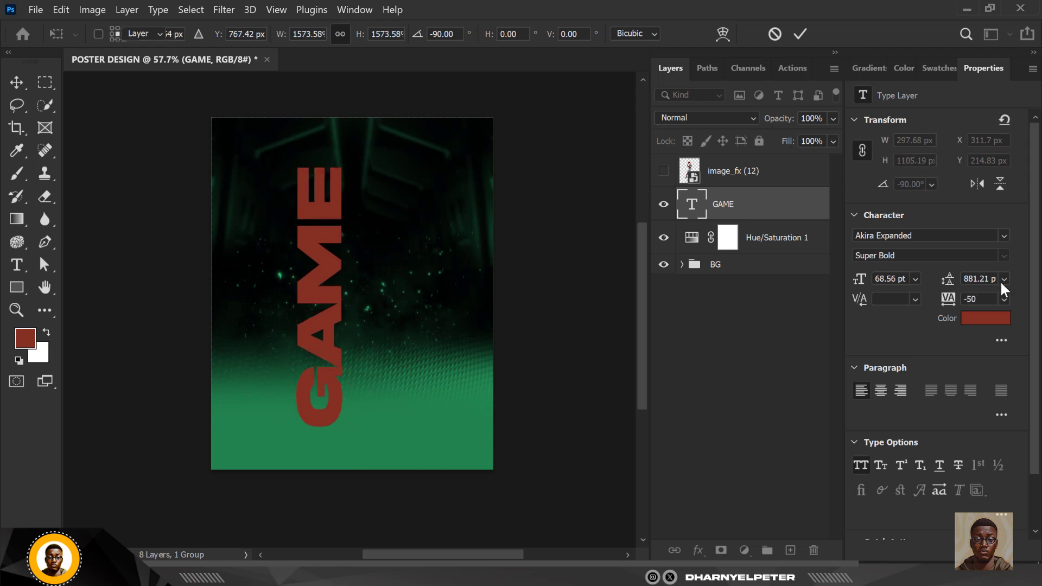
Change the GAME text colour to white
click(988, 318)
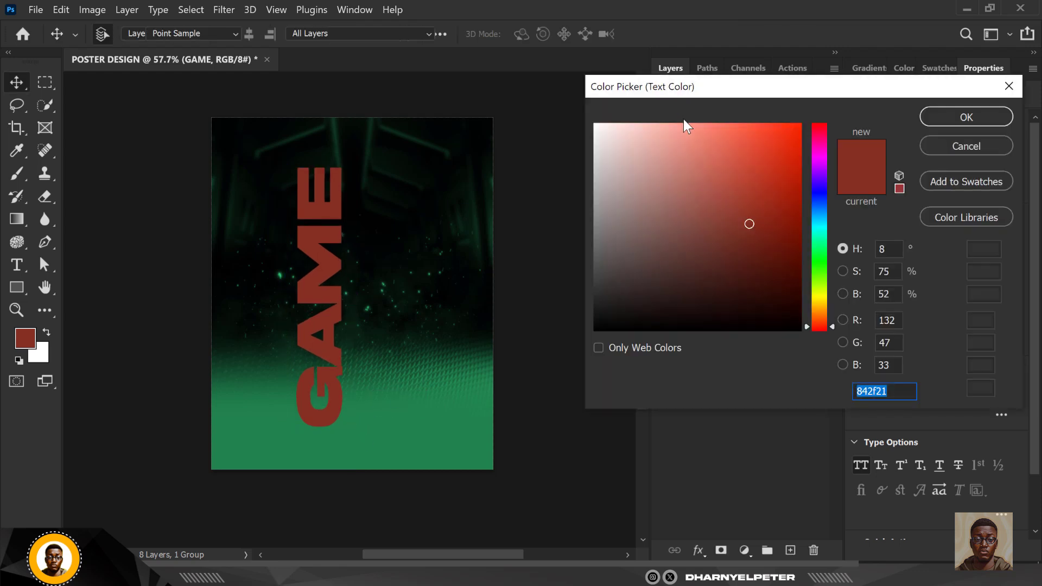
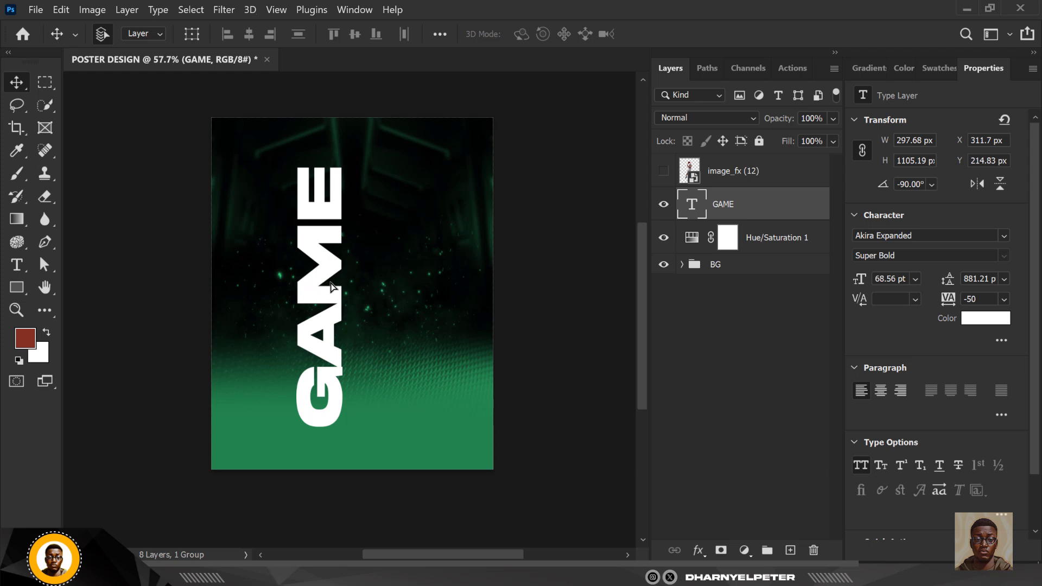
Duplicate the vertical GAME text to its right, change the copy to NIGHT and fit it closely beside GAME
drag(332, 286, 380, 286)
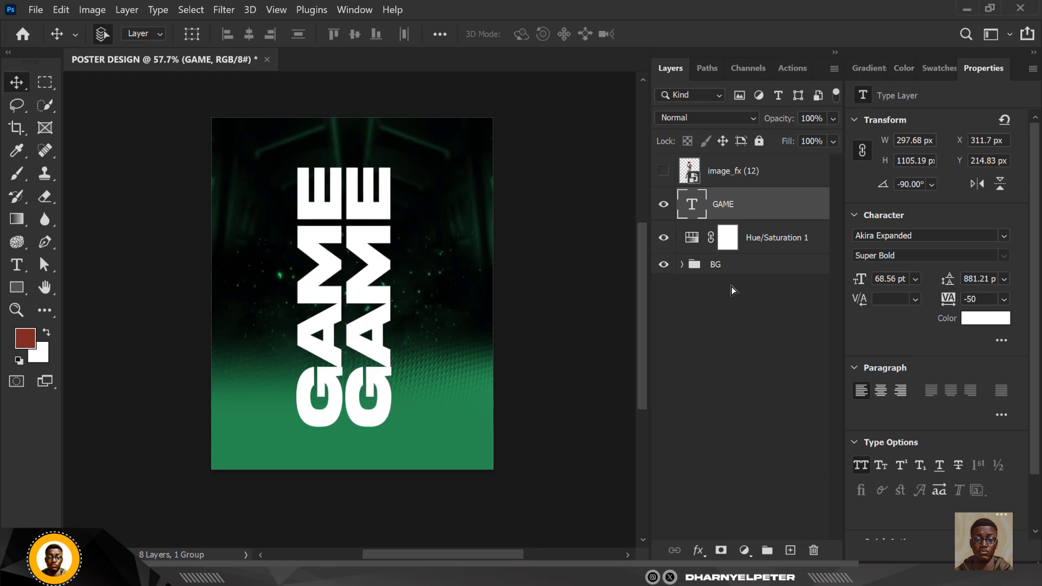
double_click(693, 206)
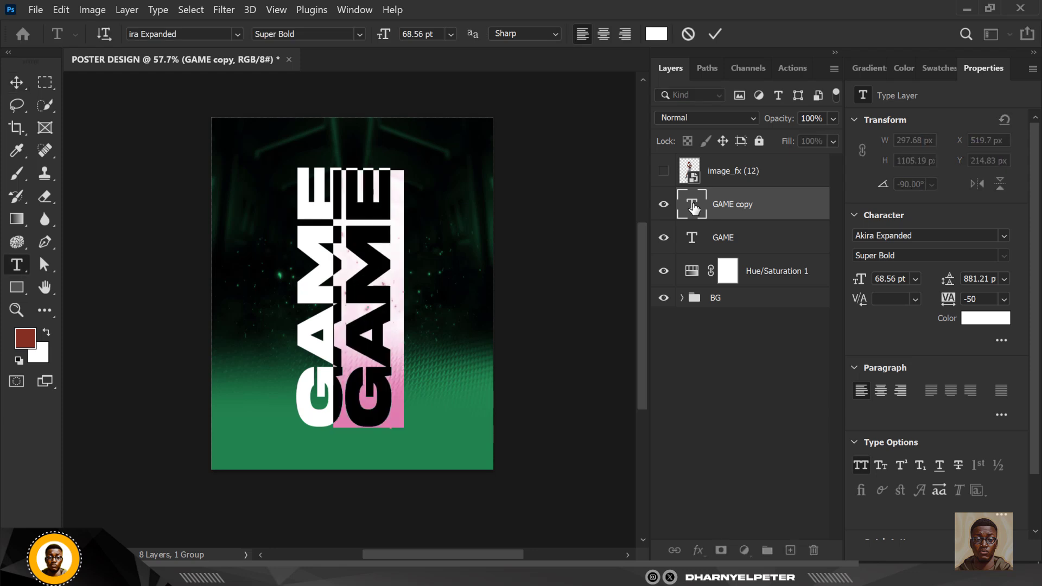
key(Left)
text(NIGHT)
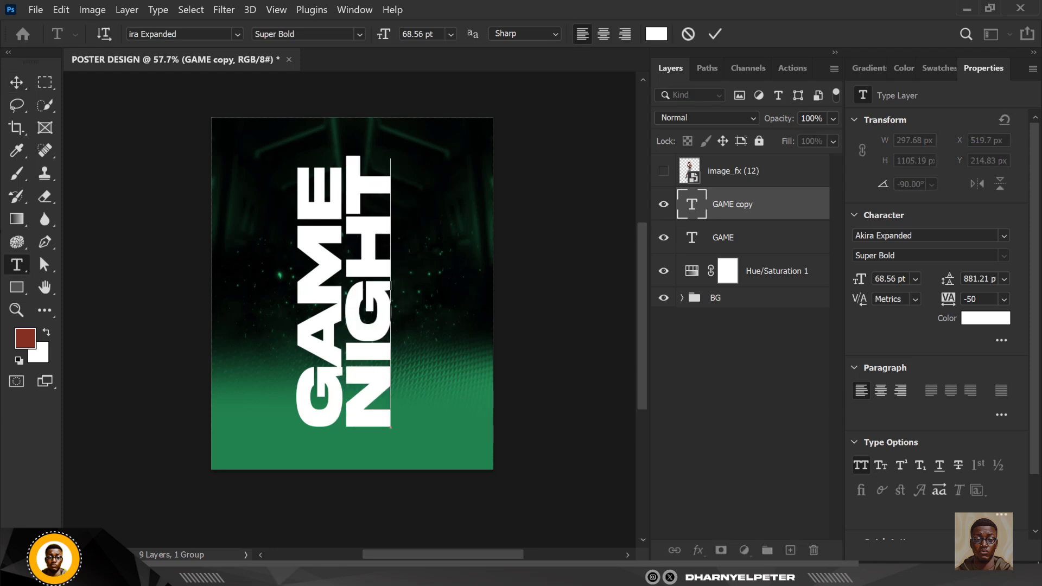
key(ctrl+Return)
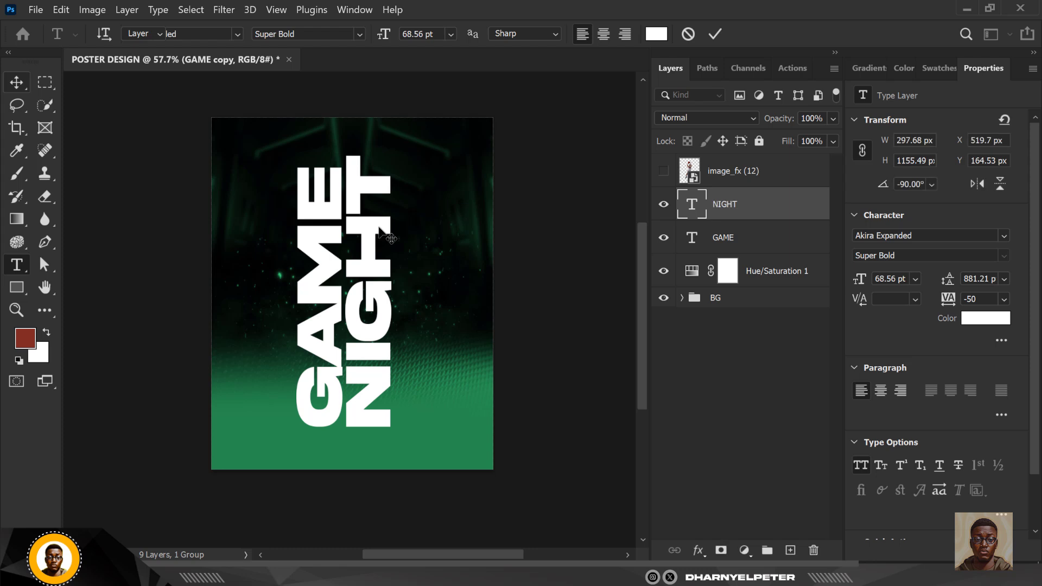
key(v)
drag(378, 228, 377, 228)
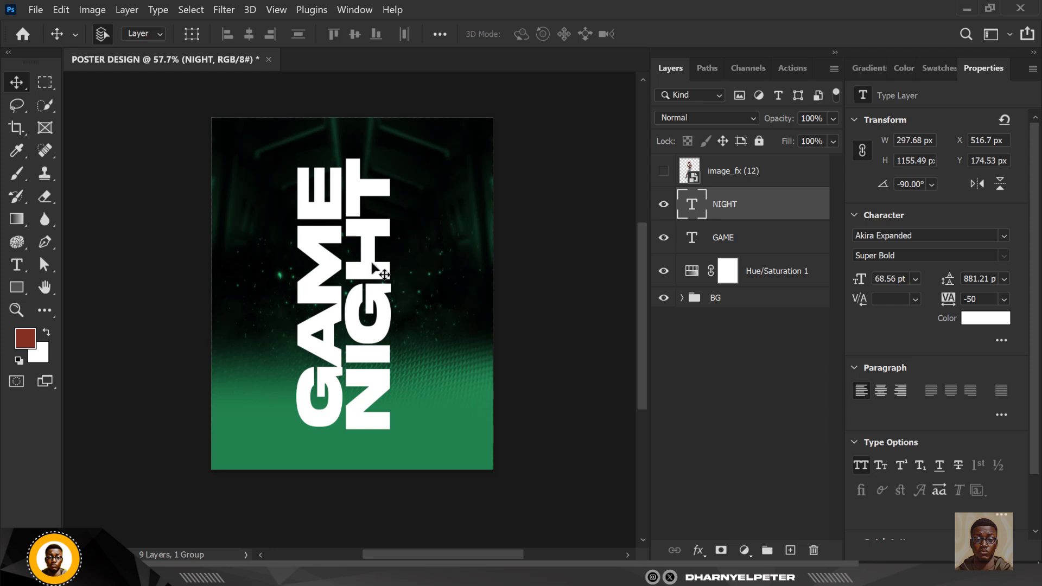
Duplicate the NIGHT text to its right and scale the copy down to 10.52%
drag(372, 266, 432, 268)
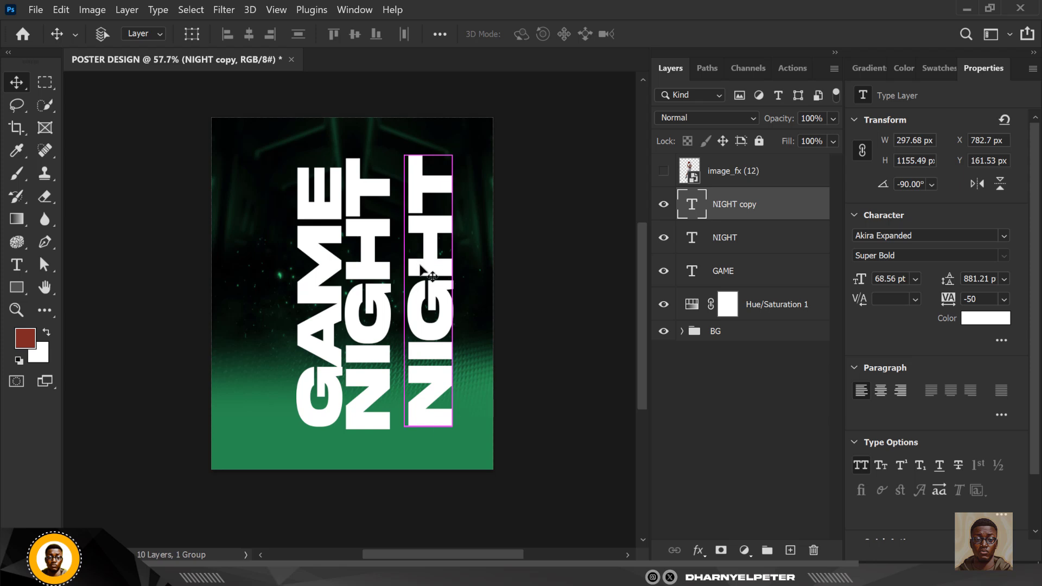
key(ctrl+t)
drag(464, 156, 444, 276)
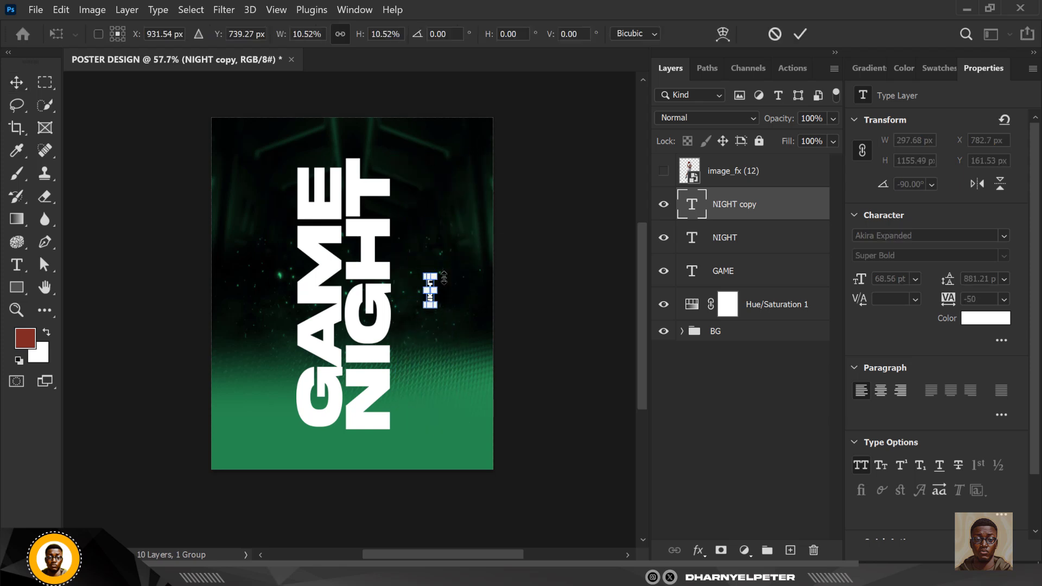
key(Return)
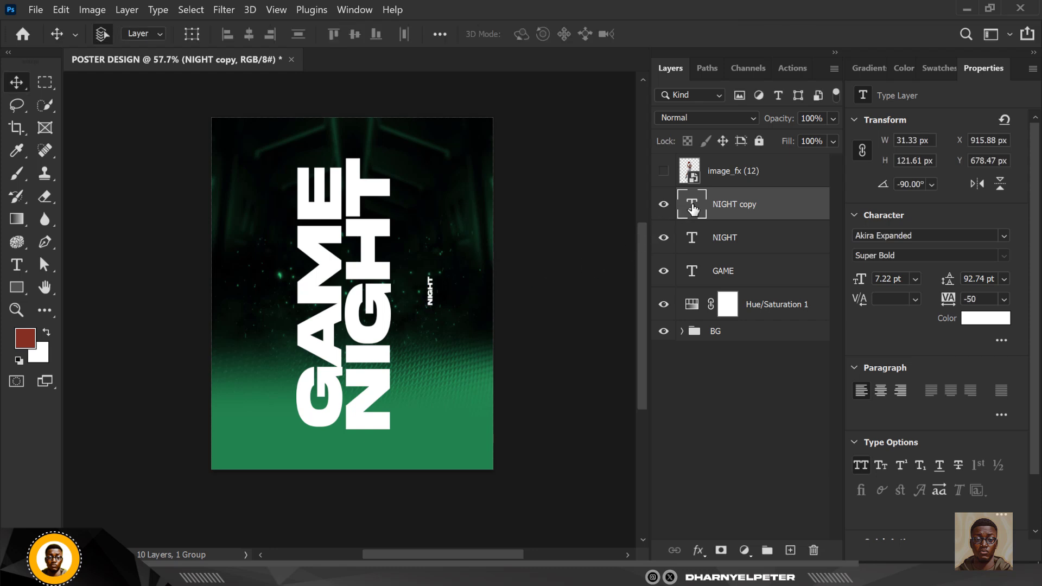
Replace the wording of the small NIGHT copy with GAME NIGHT
double_click(692, 208)
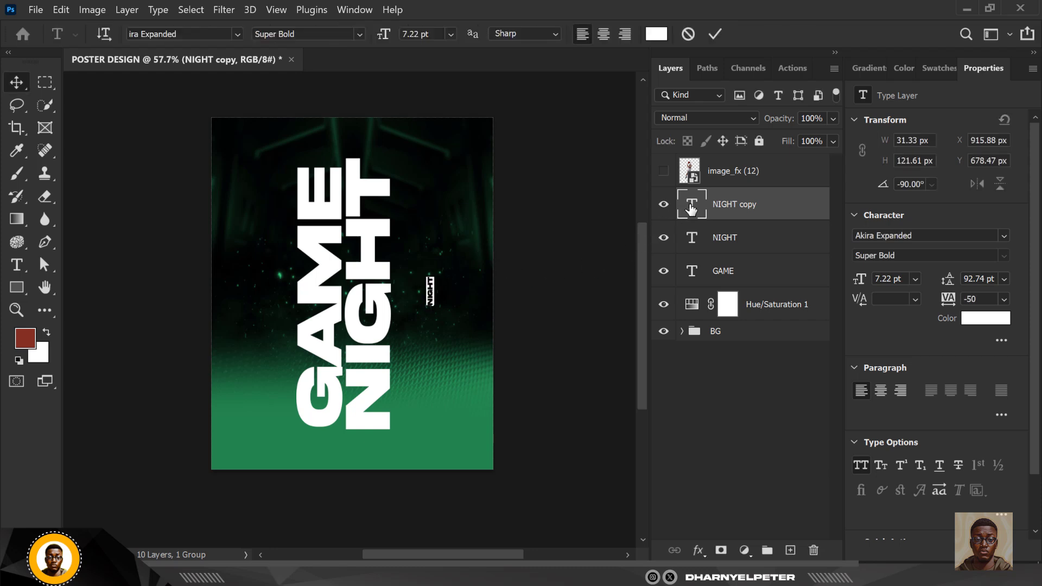
key(ctrl+h)
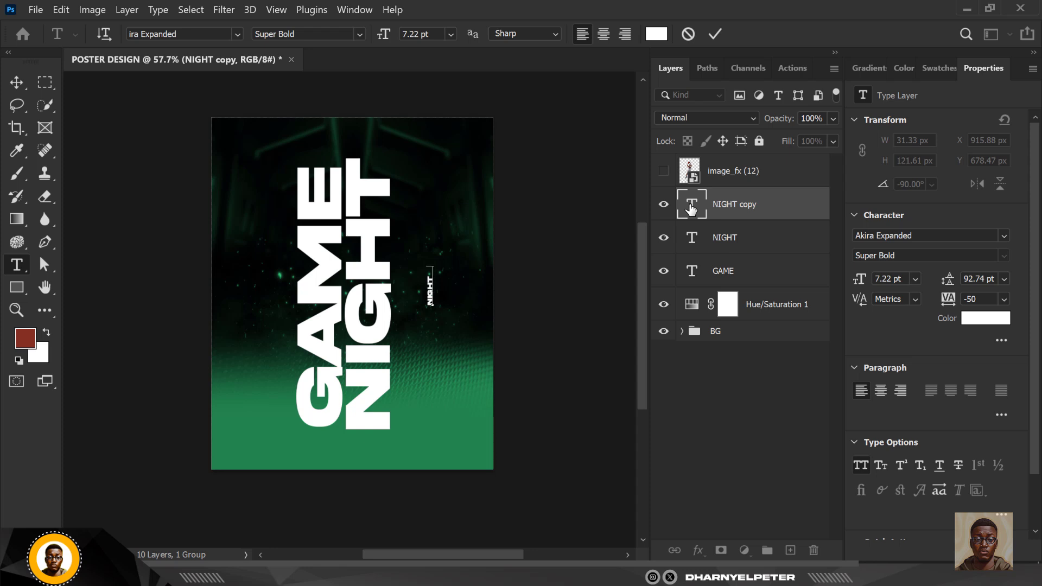
text(GAME NIGHT)
click(16, 82)
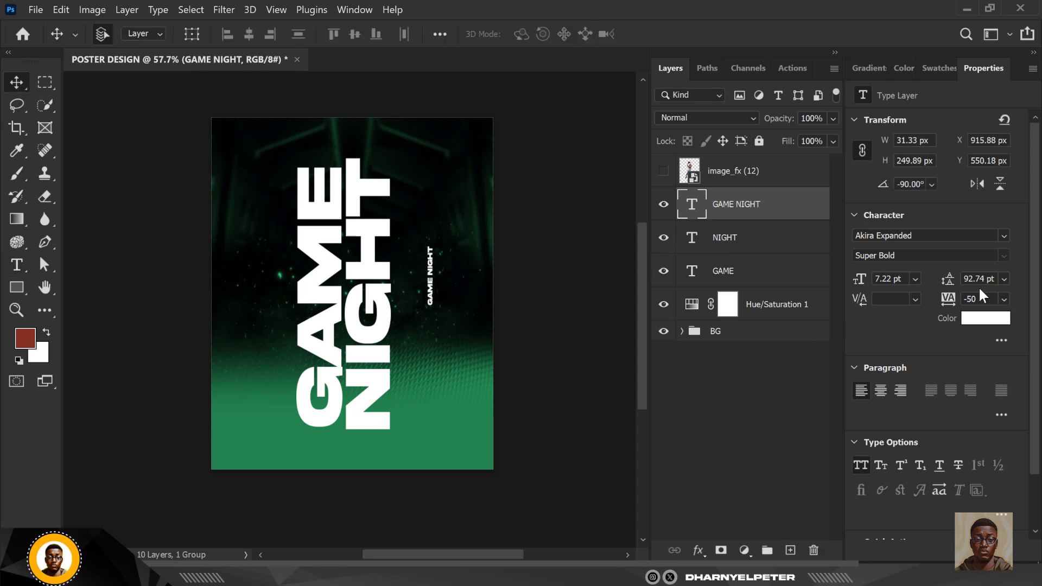
Scale the small GAME NIGHT text to 78.25% with Free Transform
click(864, 282)
click(863, 281)
click(866, 278)
click(864, 281)
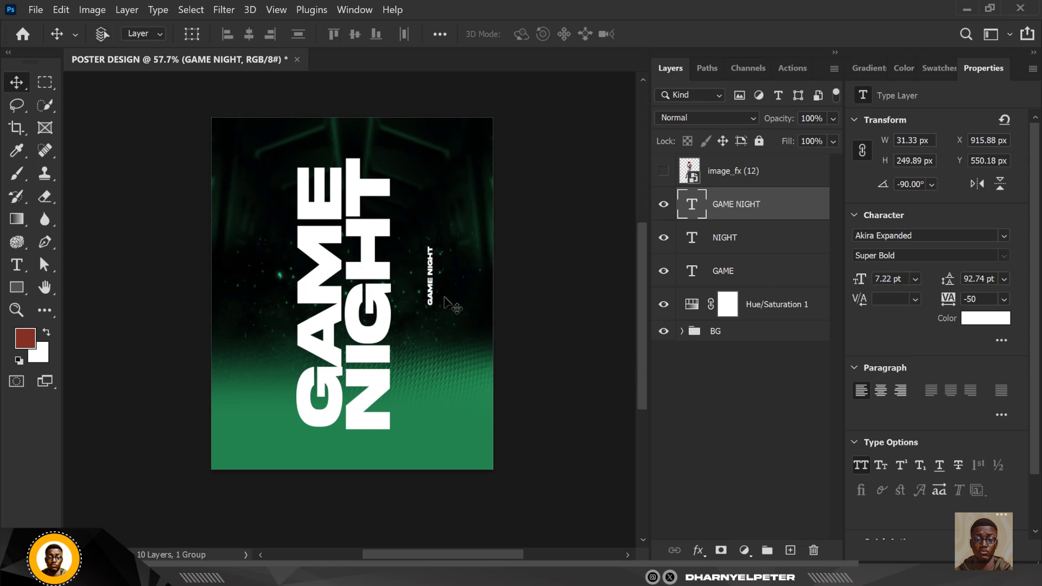
key(ctrl+t)
drag(434, 247, 433, 258)
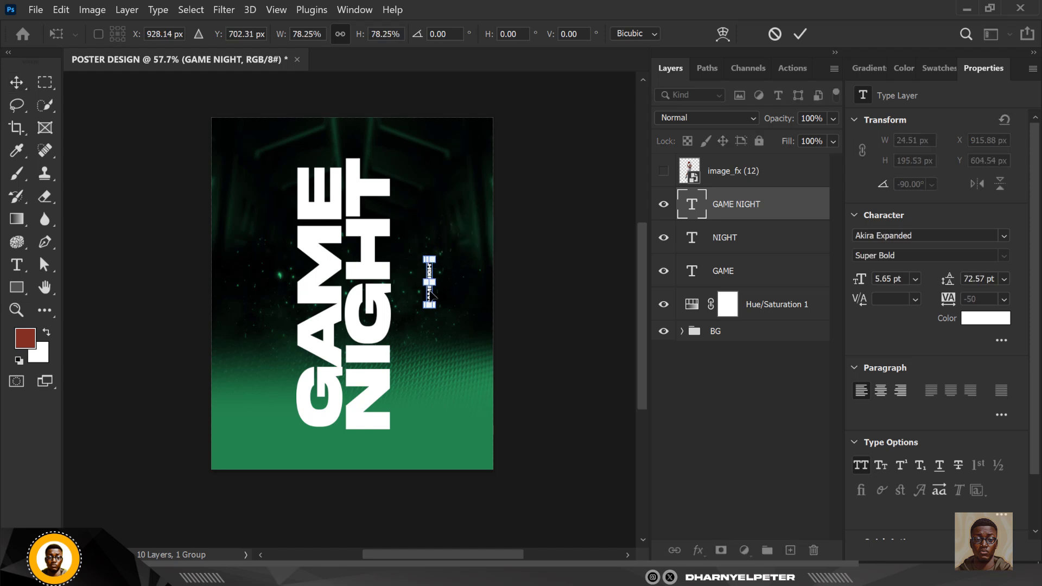
key(Return)
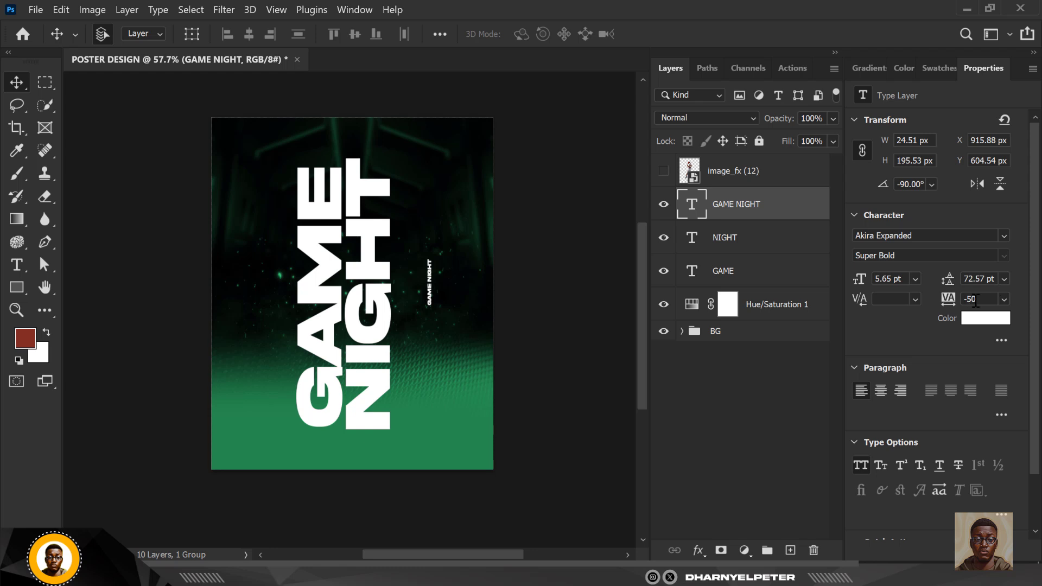
Set the small GAME NIGHT text's tracking to 3000 and move it just outside the right edge of the large NIGHT
click(961, 299)
text(3)
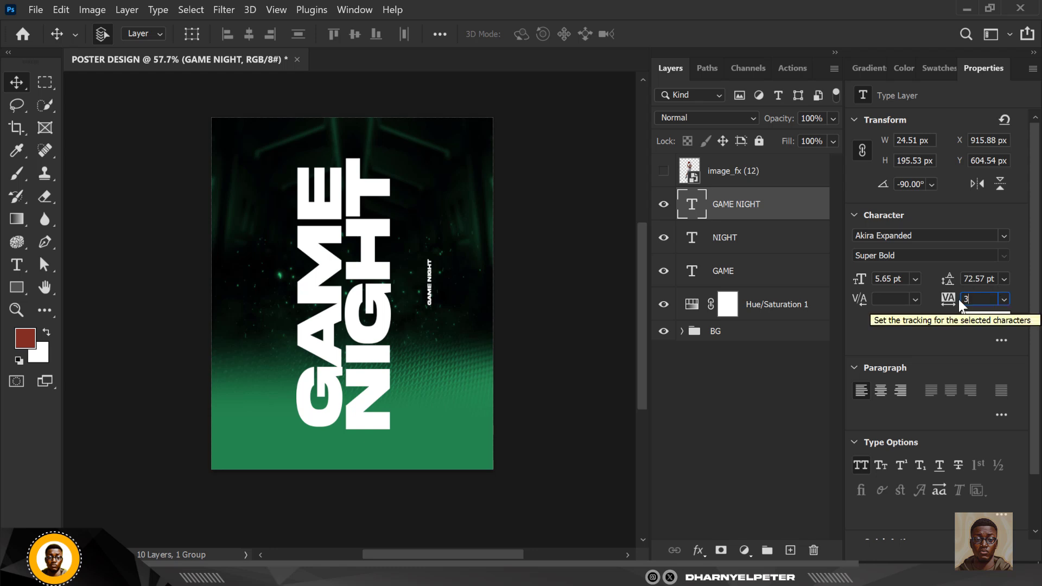
text(000)
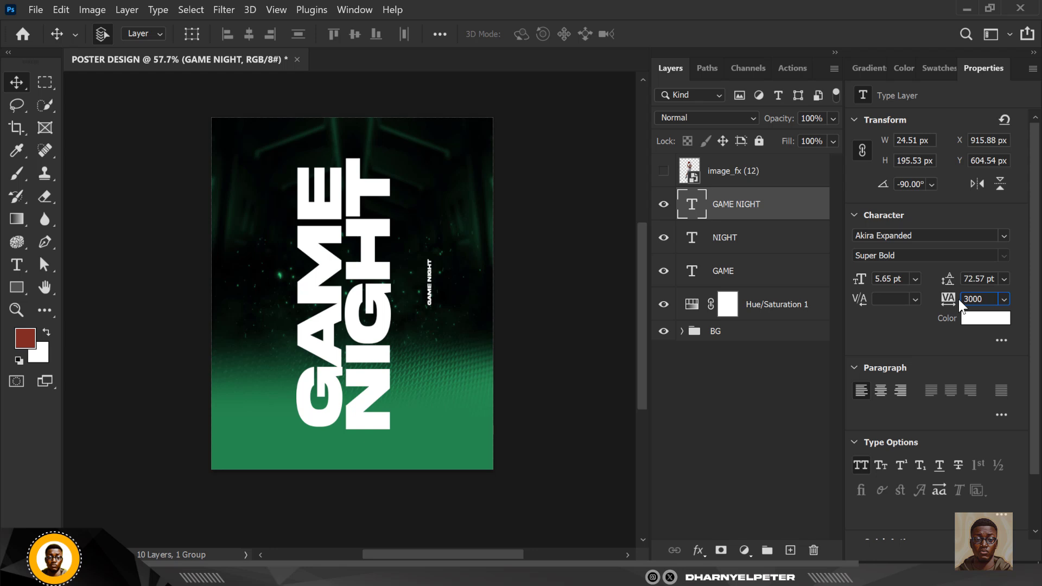
key(Return)
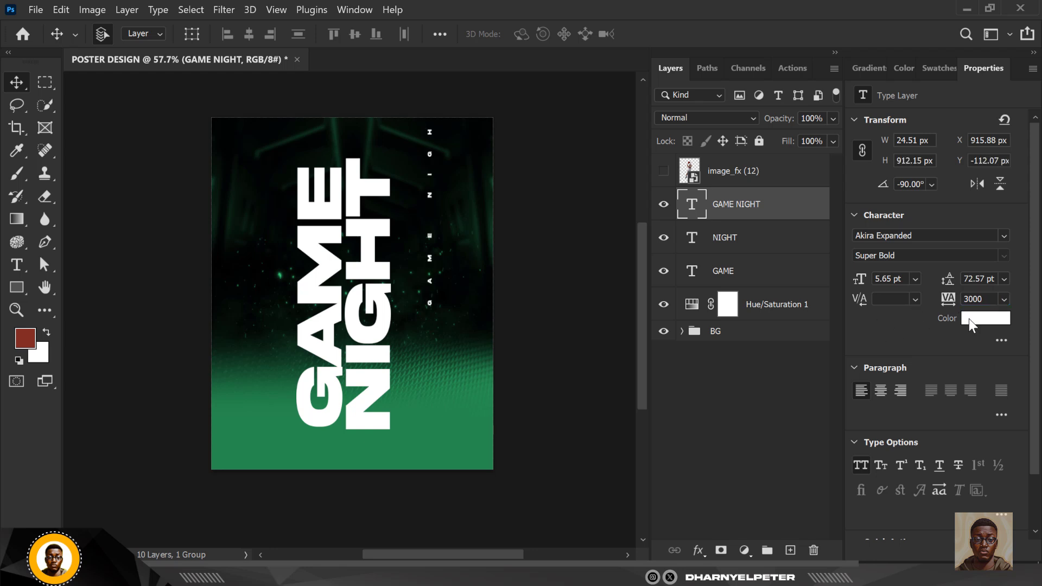
drag(429, 154, 399, 234)
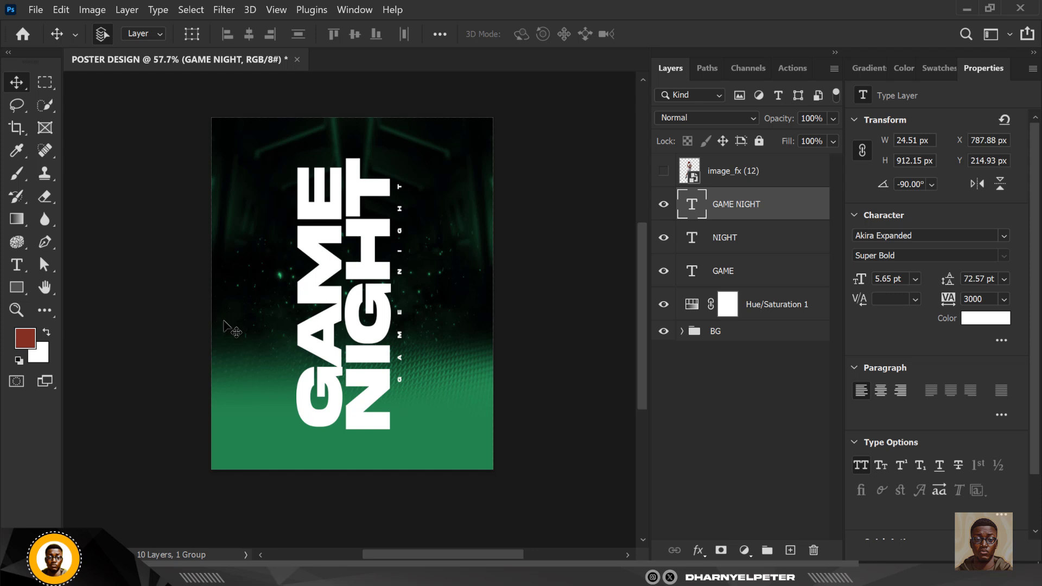
Try to stretch the sci-fi room background image slightly beyond the poster's right edge, then collapse the BG group
ctrl+click(468, 173)
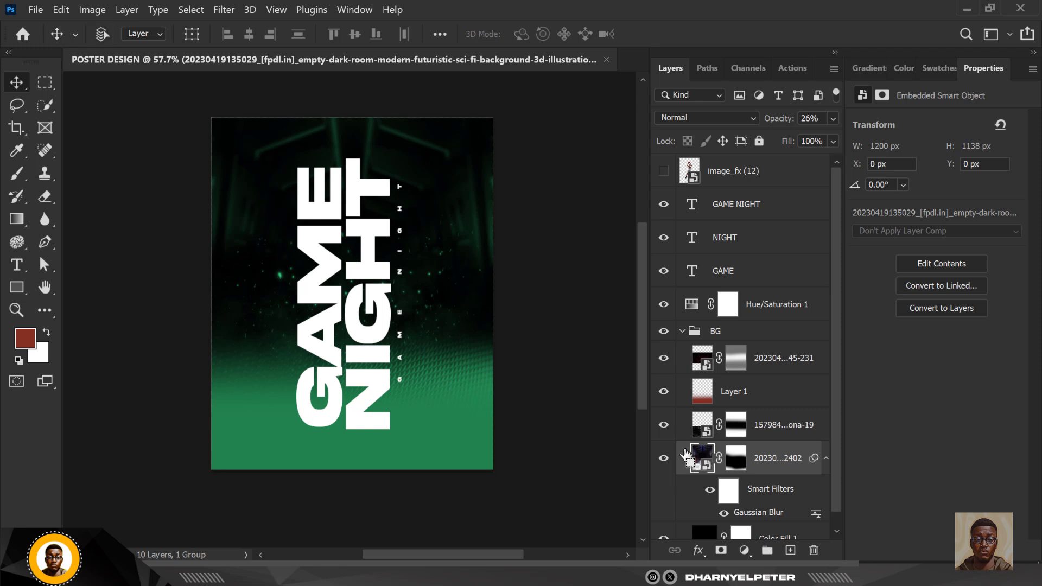
key(ctrl+t)
drag(489, 253, 503, 256)
key(Return)
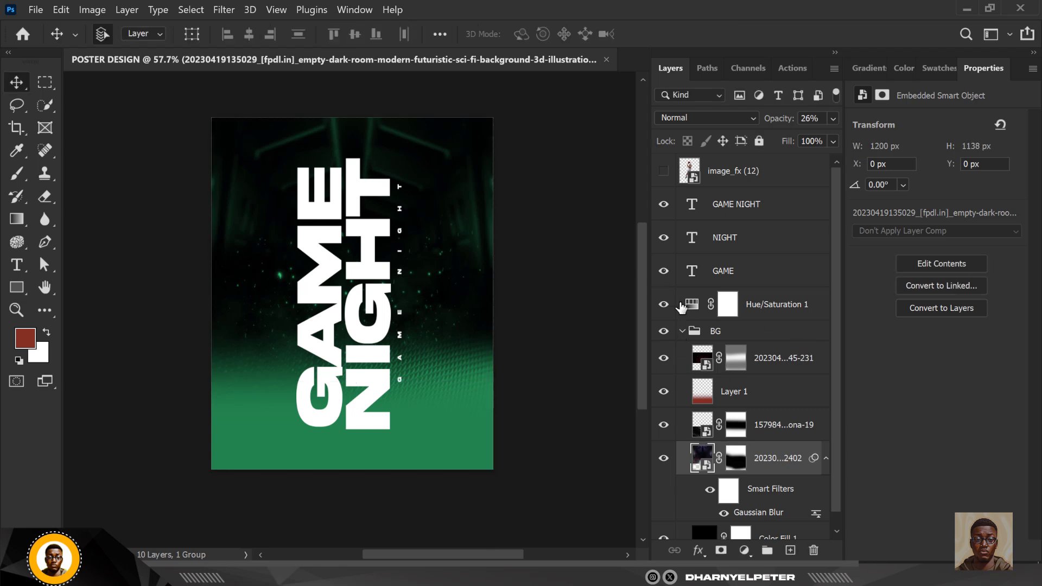
click(682, 331)
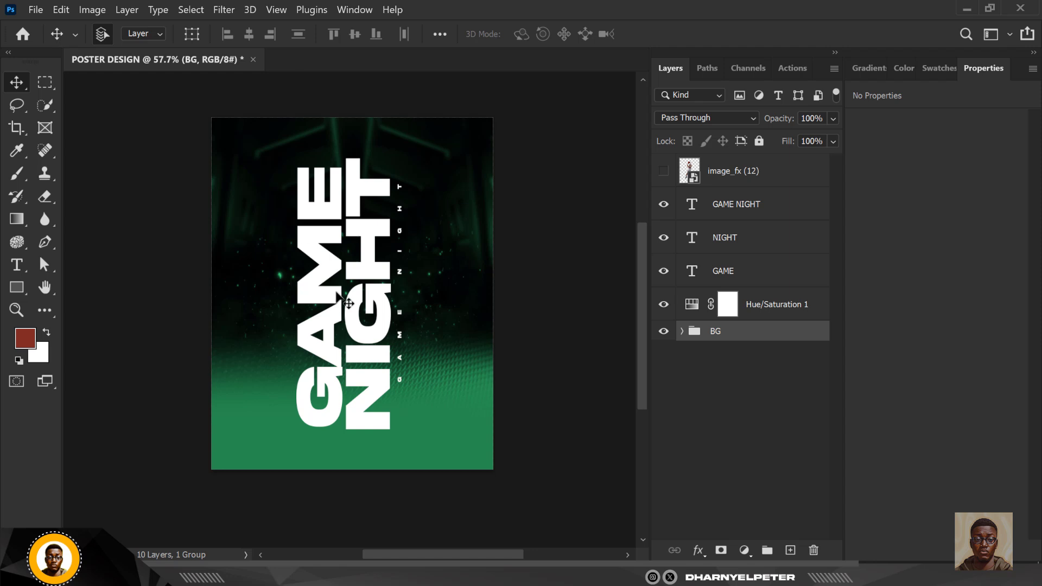
Nudge the large NIGHT text up 20 px so its start lines up with the start of GAME
click(368, 381)
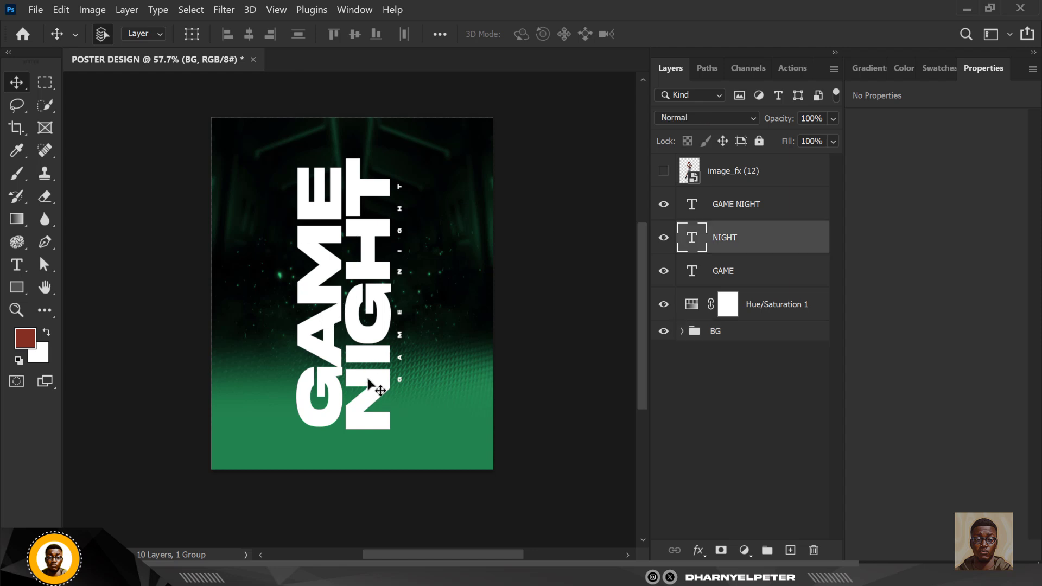
key(shift+Up)
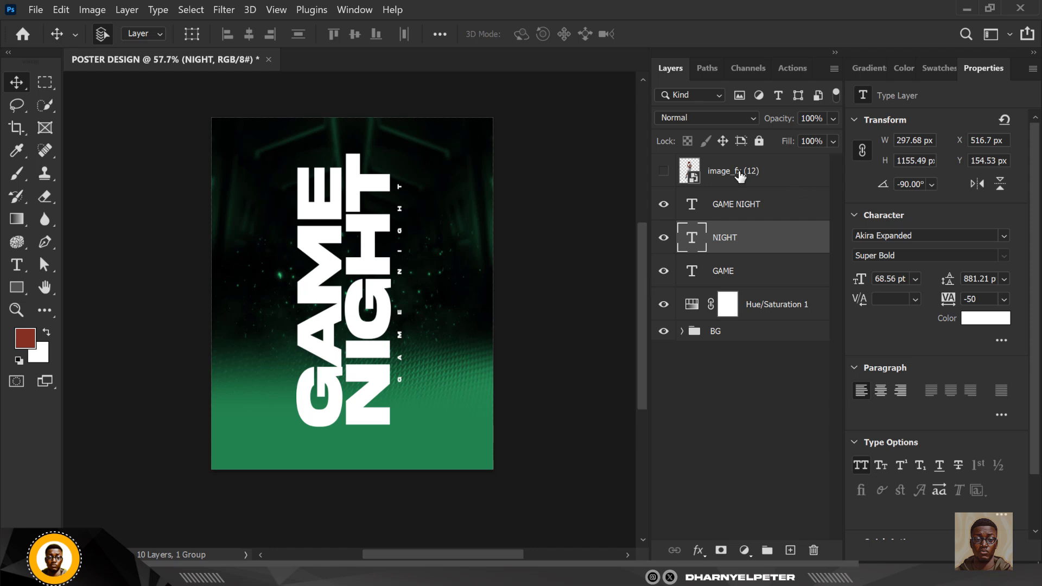
Show the basketball player layer and enlarge it to 25.47% about its centre, over the GAME NIGHT title
click(664, 171)
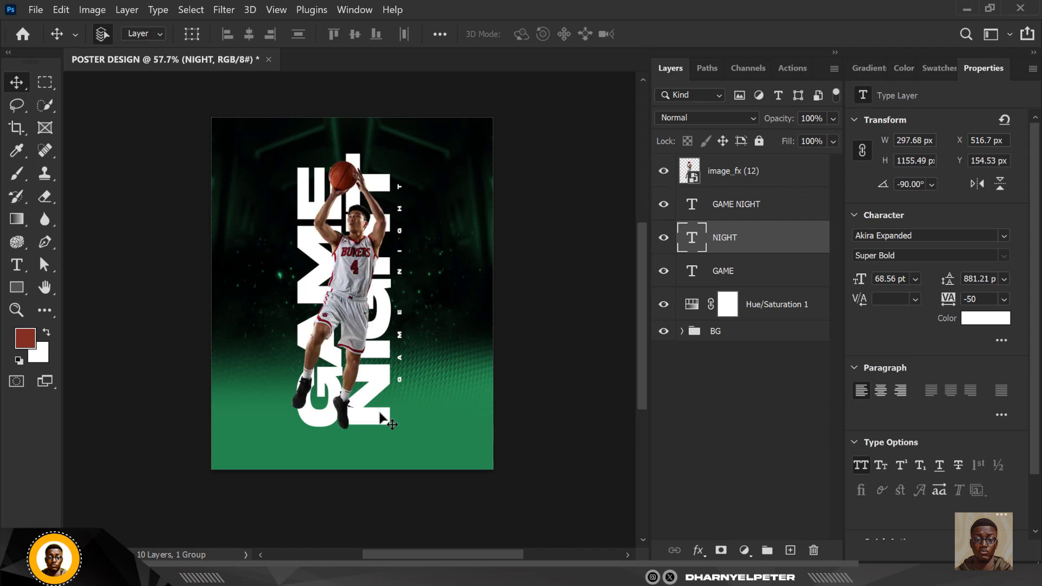
key(ctrl+t)
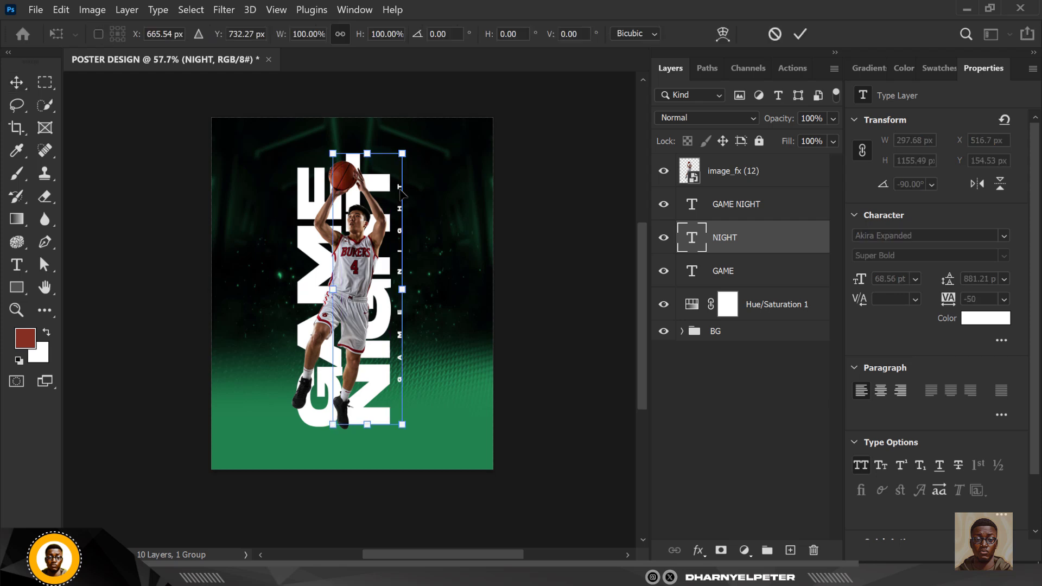
key(Return)
click(756, 180)
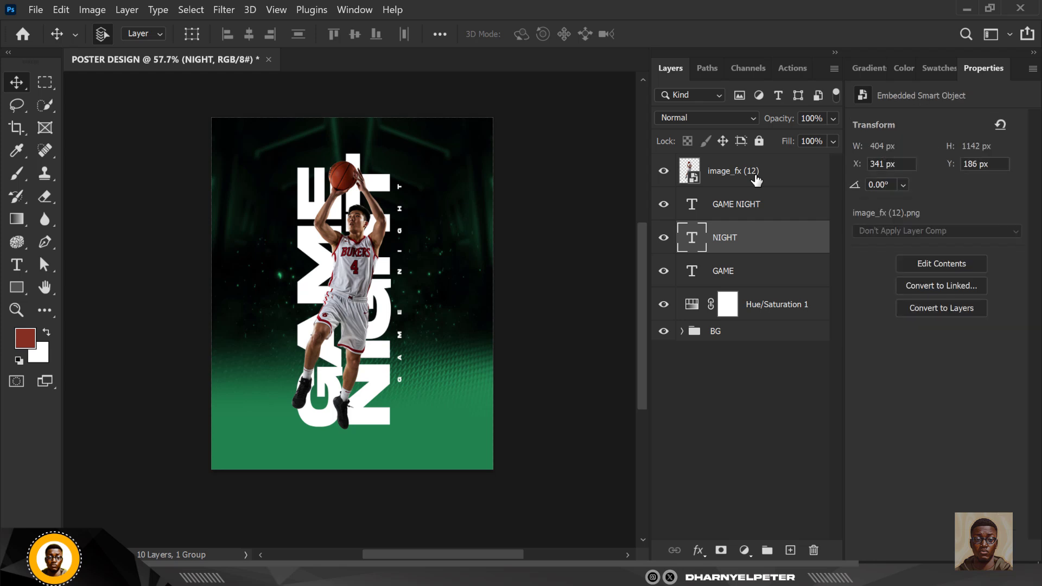
key(ctrl+t)
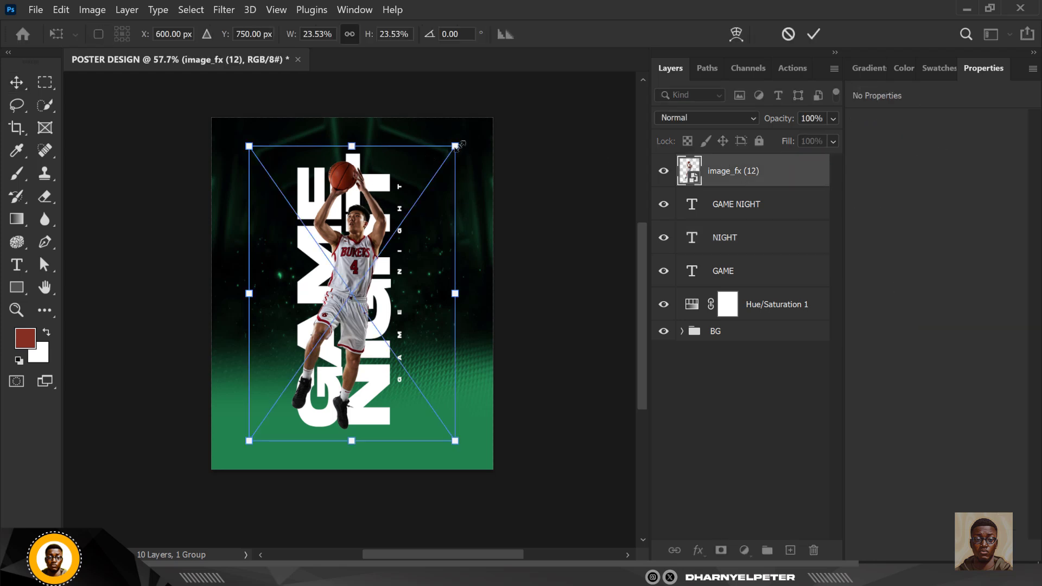
drag(461, 144, 461, 143)
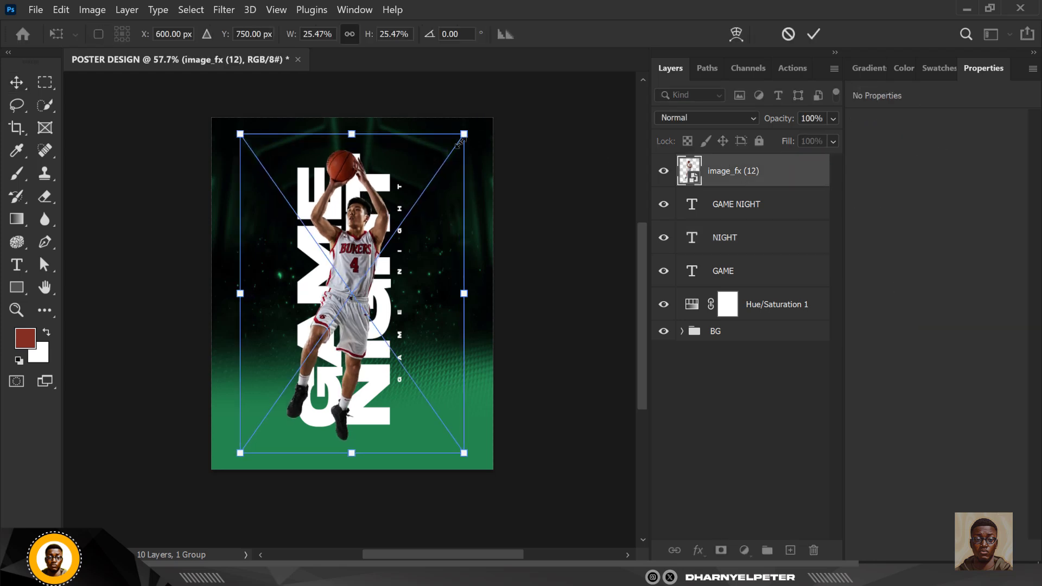
key(Return)
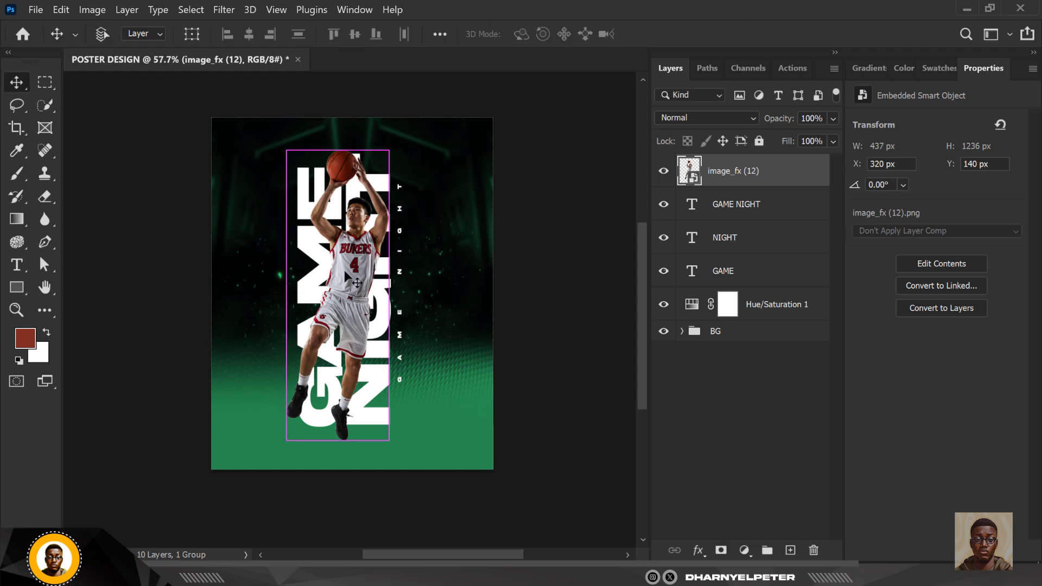
Duplicate the basketball player layer and give the copy a Color Overlay of #020604 sampled from the dark background
key(ctrl+j)
drag(751, 169, 810, 211)
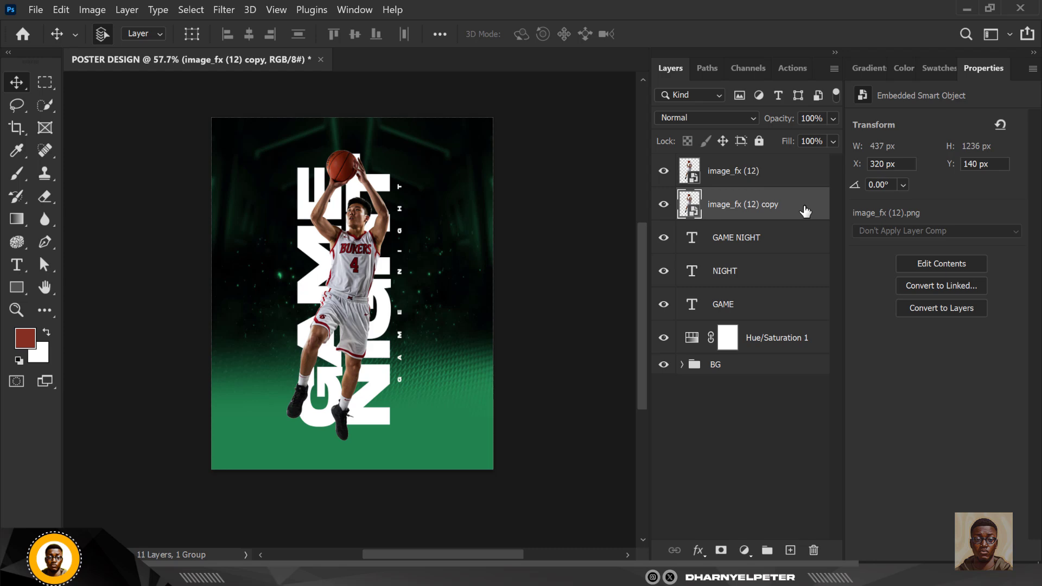
right_click(805, 210)
click(835, 14)
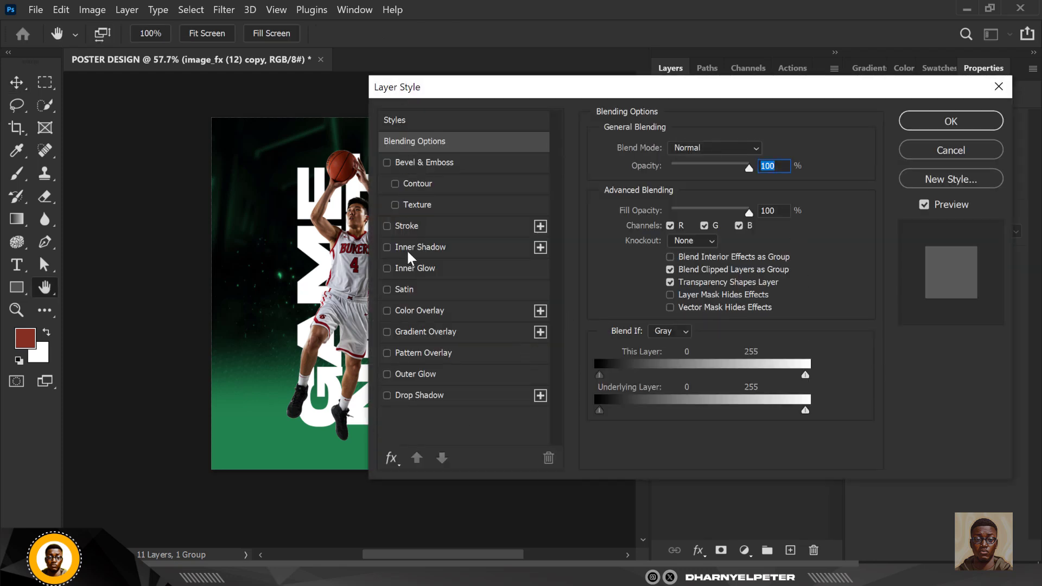
click(387, 311)
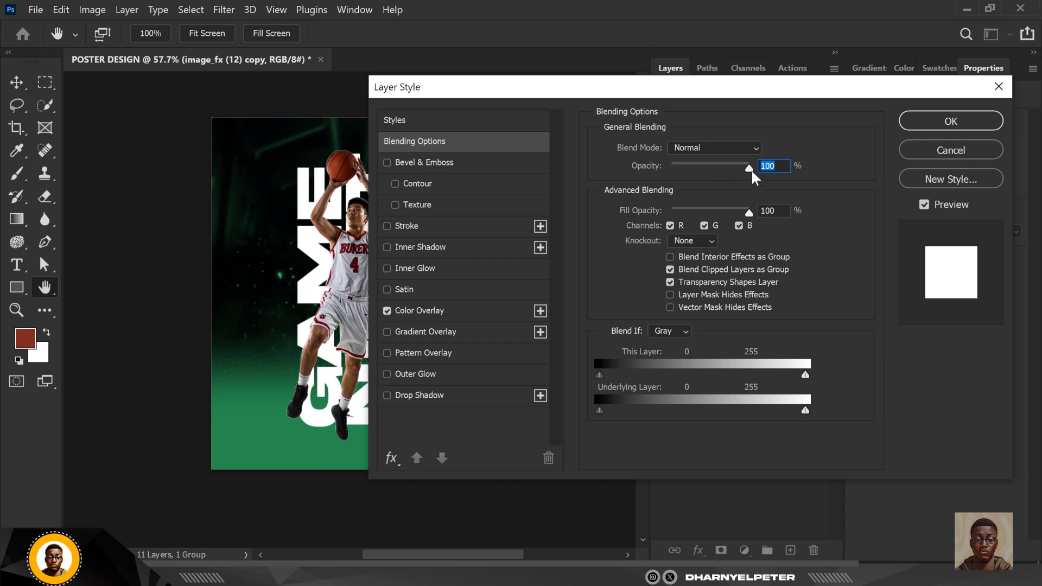
click(478, 313)
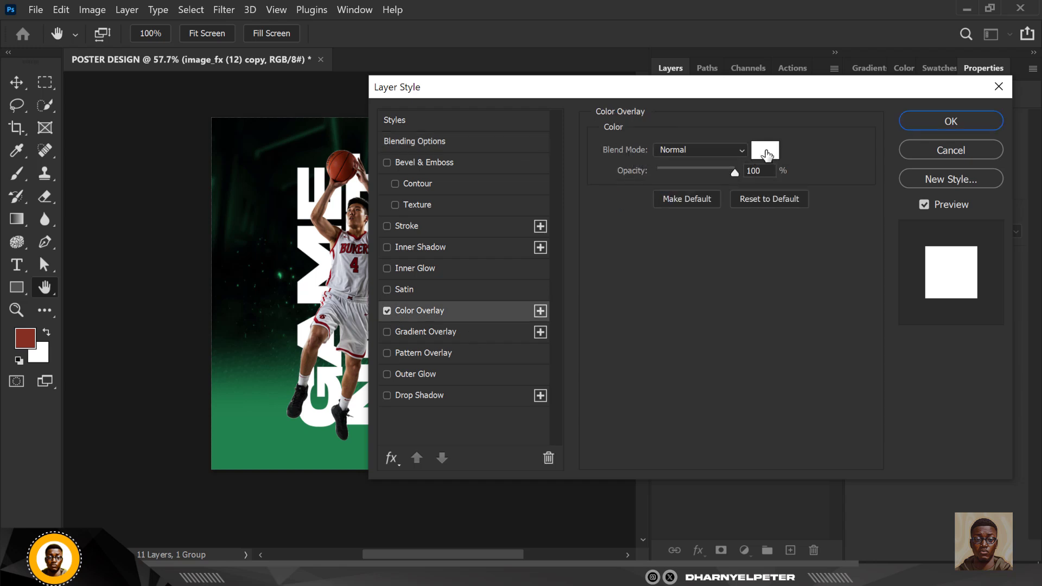
click(766, 155)
click(250, 135)
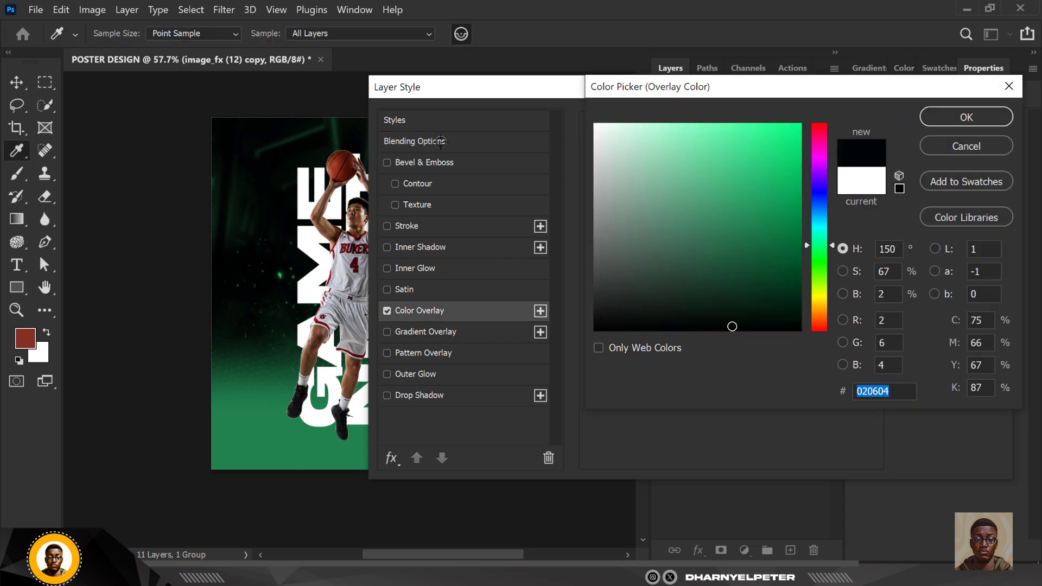
click(946, 122)
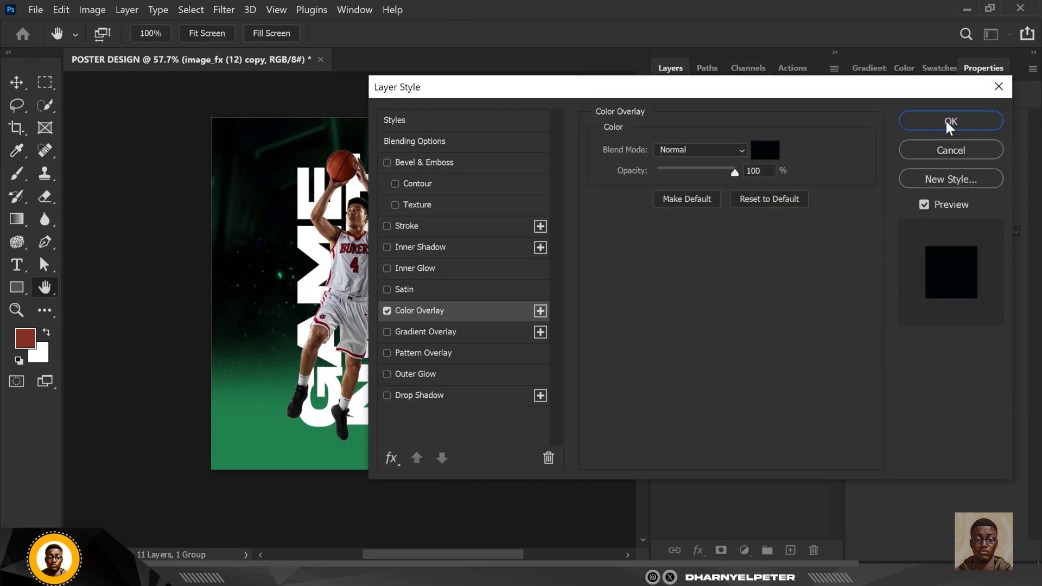
click(951, 121)
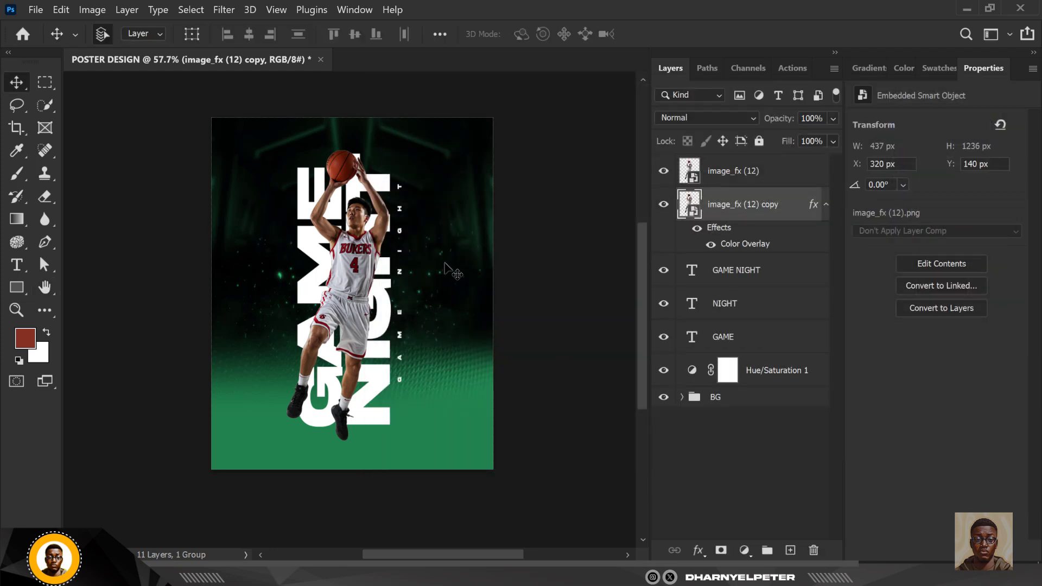
Bring the dark silhouette above the player, flip and flatten it to -5.29% height, rotate it 24.85° and place it under the shoes
drag(786, 204, 780, 173)
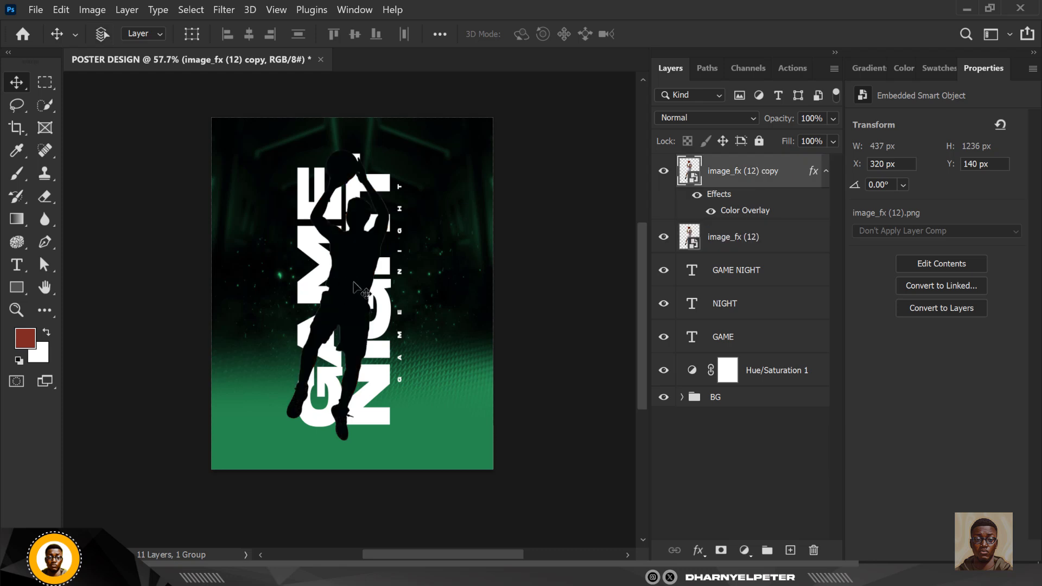
key(ctrl+t)
drag(359, 337, 353, 519)
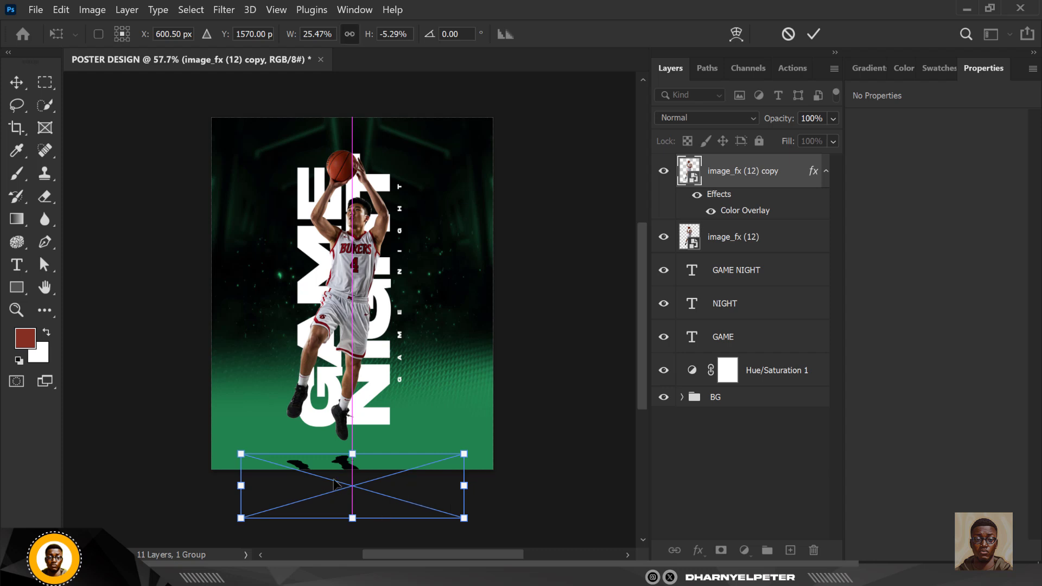
drag(467, 444, 474, 448)
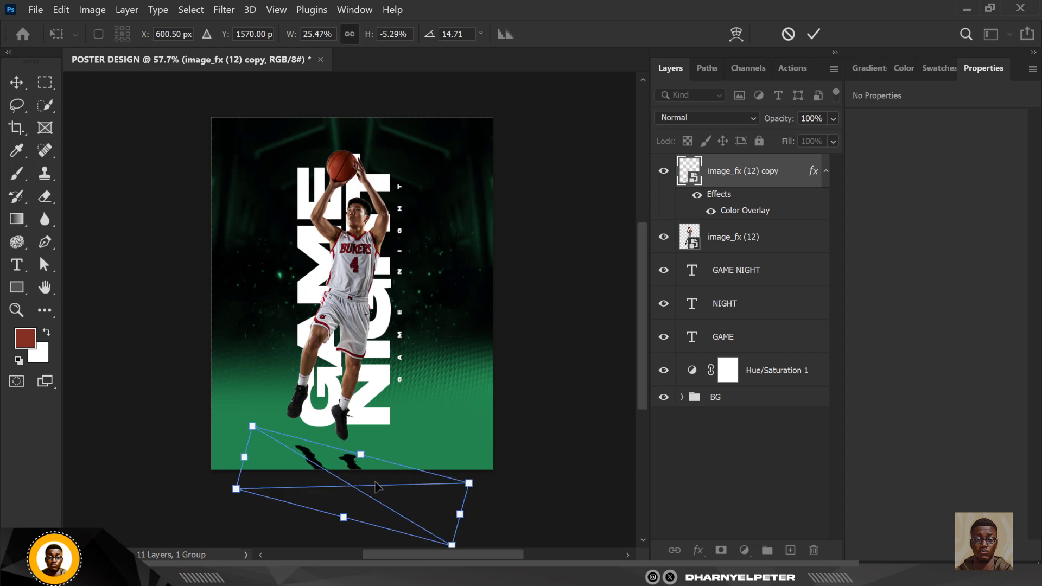
drag(376, 486, 359, 470)
mouse_move(448, 429)
mouse_down()
mouse_move(456, 456)
mouse_move(451, 448)
mouse_up()
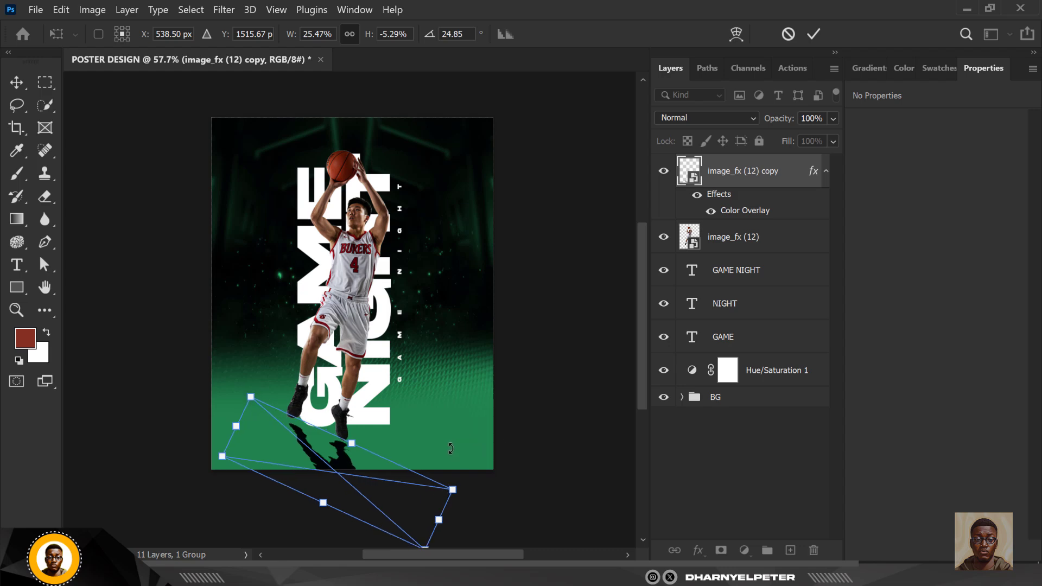
key(Return)
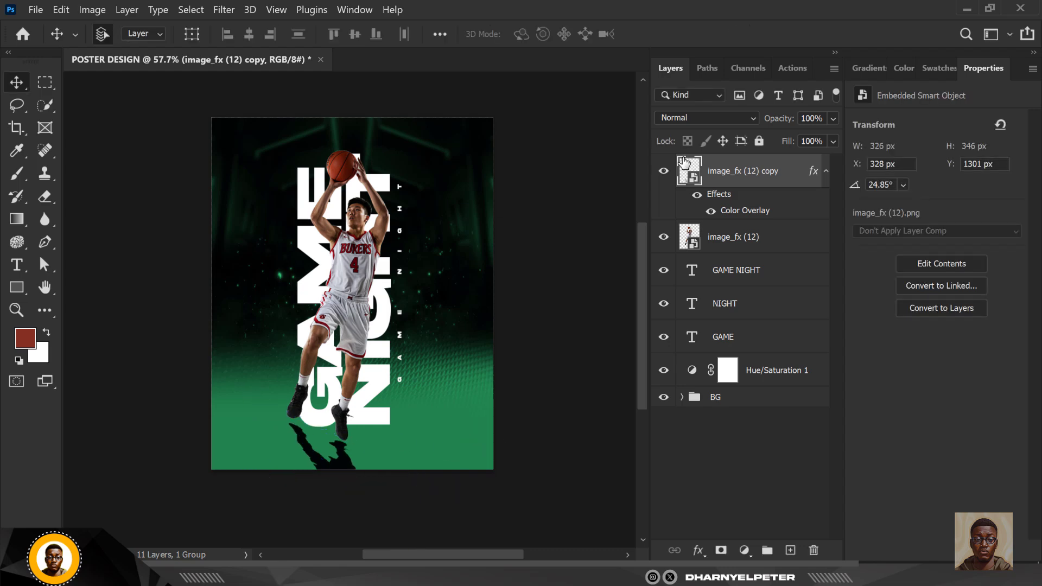
Convert the dark silhouette to a smart object and soften it with a 27.7 px Gaussian Blur
right_click(771, 177)
click(872, 164)
click(224, 9)
mouse_move(282, 201)
click(474, 259)
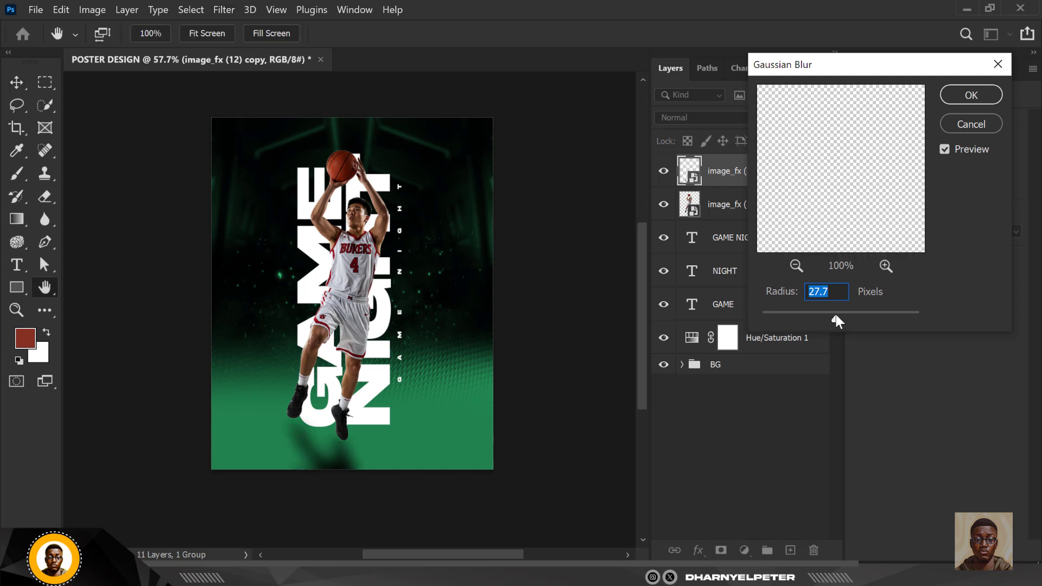
click(971, 97)
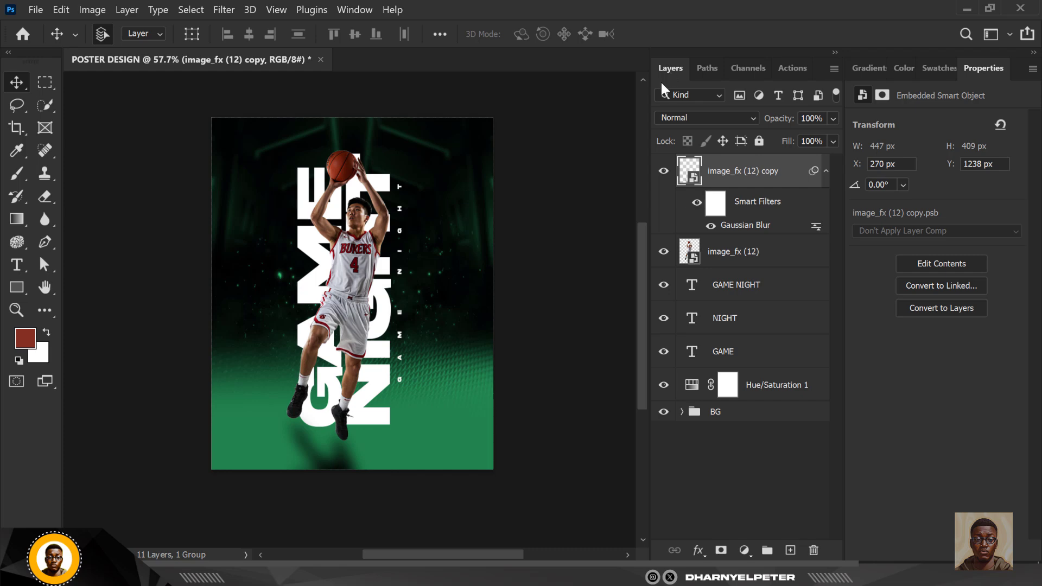
Add a layer mask to the basketball player layer from a selection of the player's outline
scroll(304, 415, up, 5)
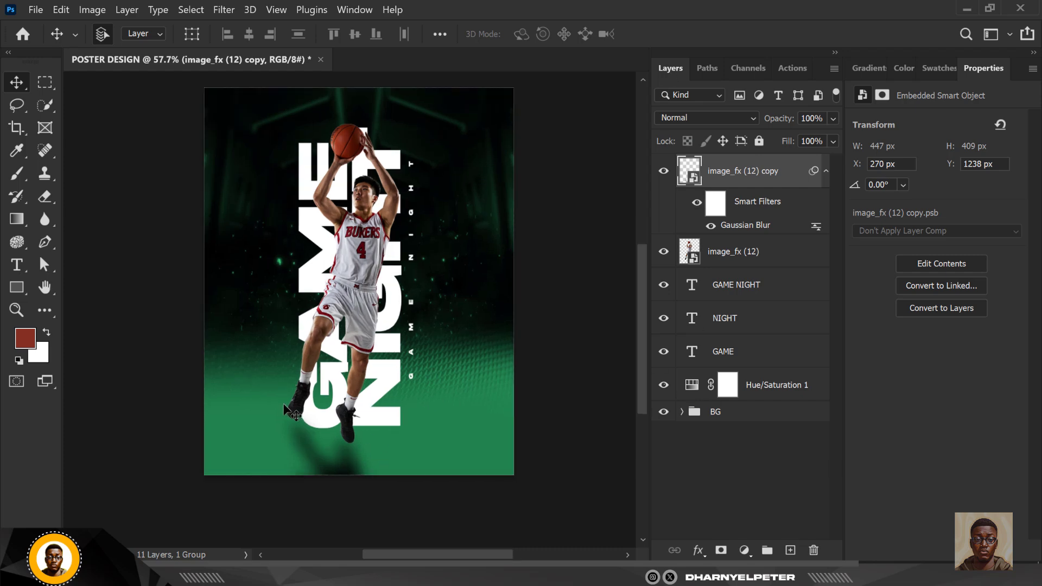
scroll(307, 416, up, 3)
scroll(308, 440, down, 4)
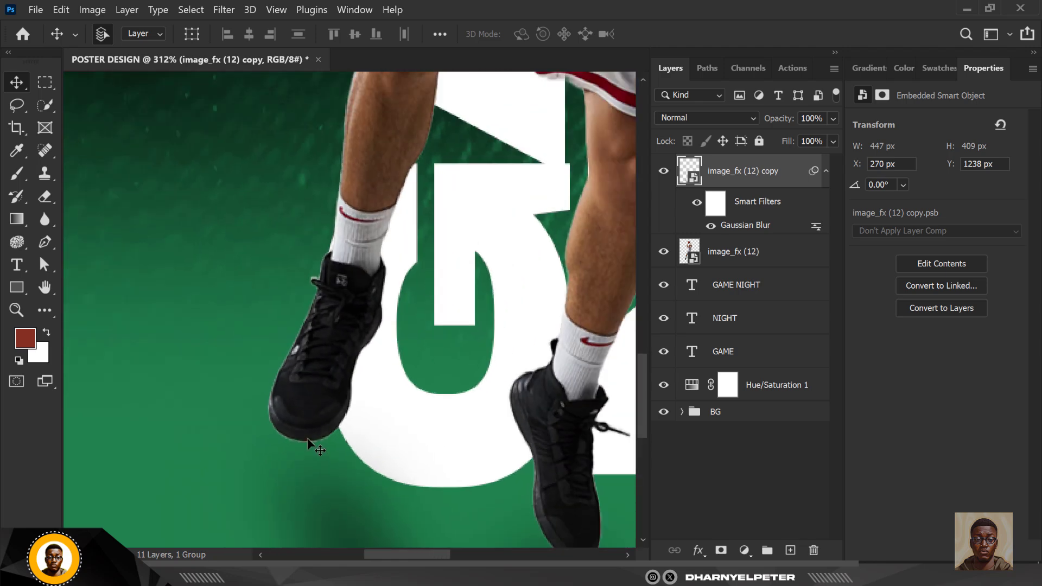
scroll(446, 171, down, 1)
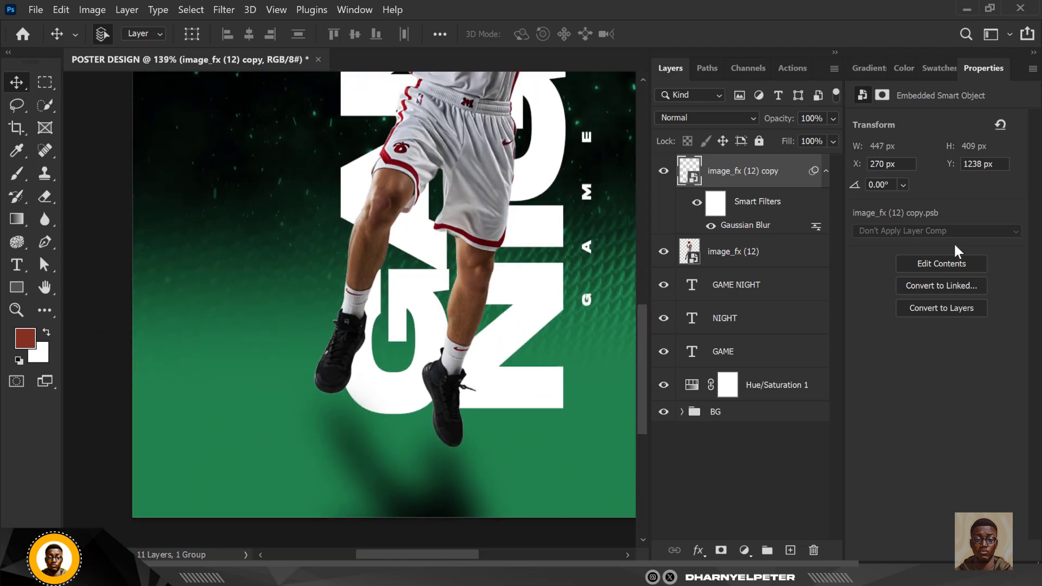
click(742, 253)
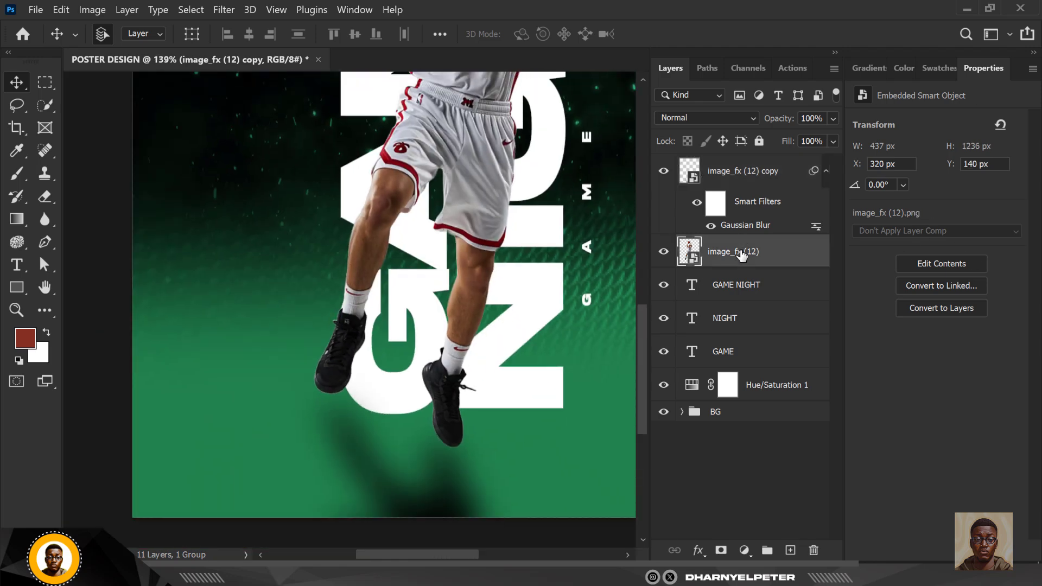
ctrl+click(689, 252)
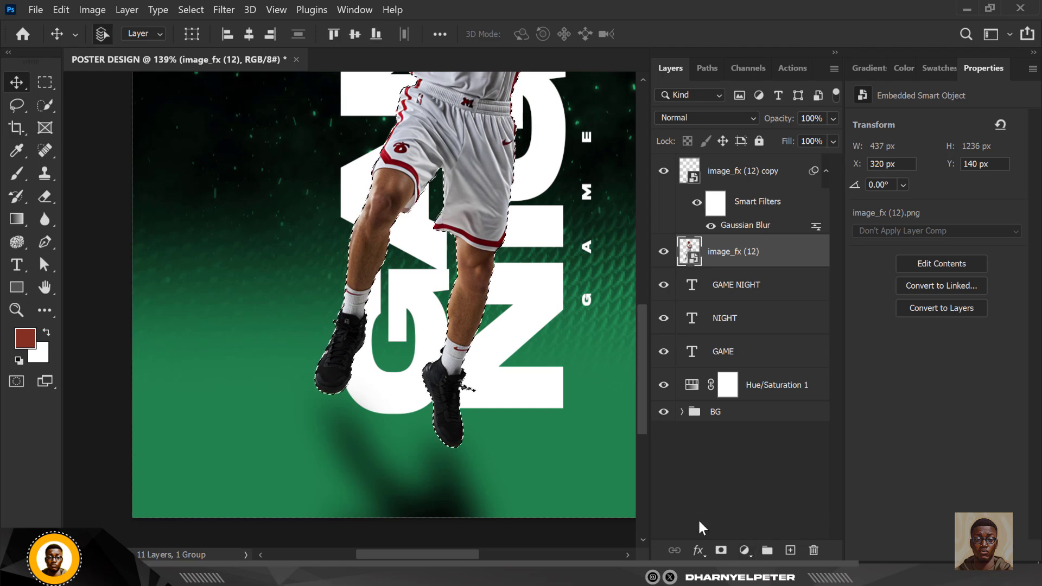
click(720, 550)
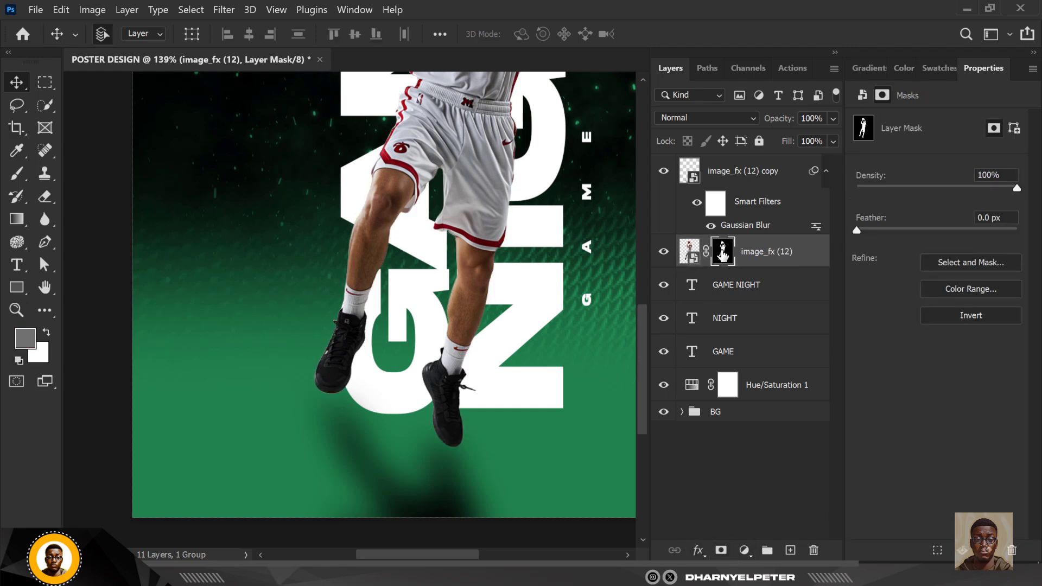
Shrink the player's layer mask with the Minimum filter at a 0.6 px radius, preserving Roundness
click(223, 11)
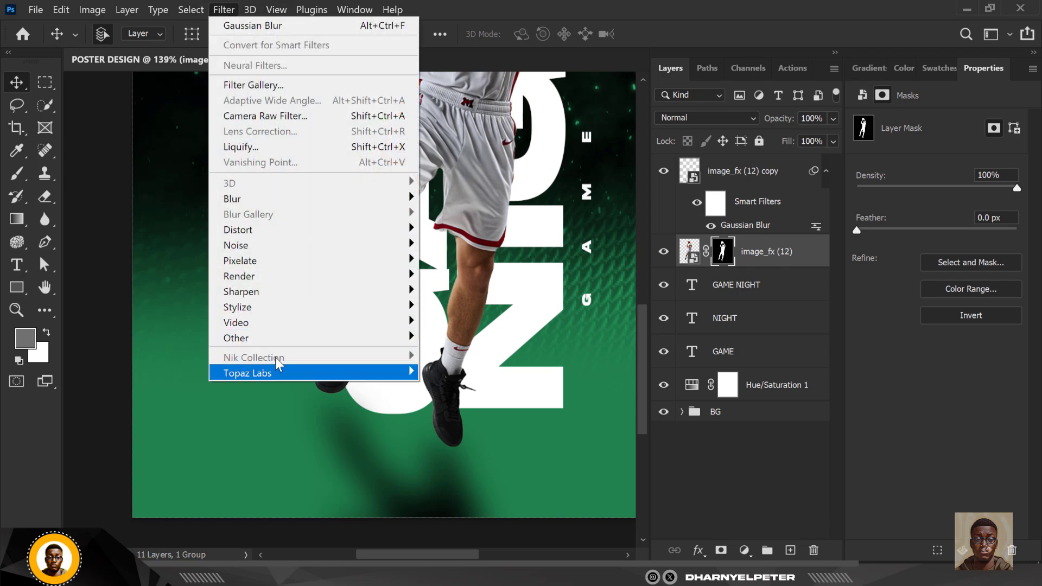
mouse_move(283, 337)
click(443, 399)
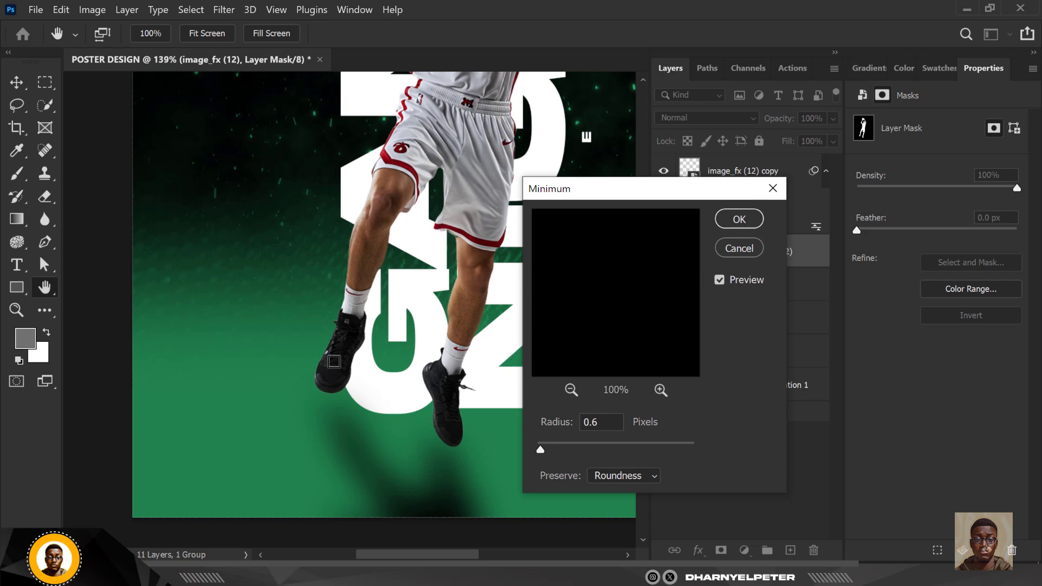
click(739, 219)
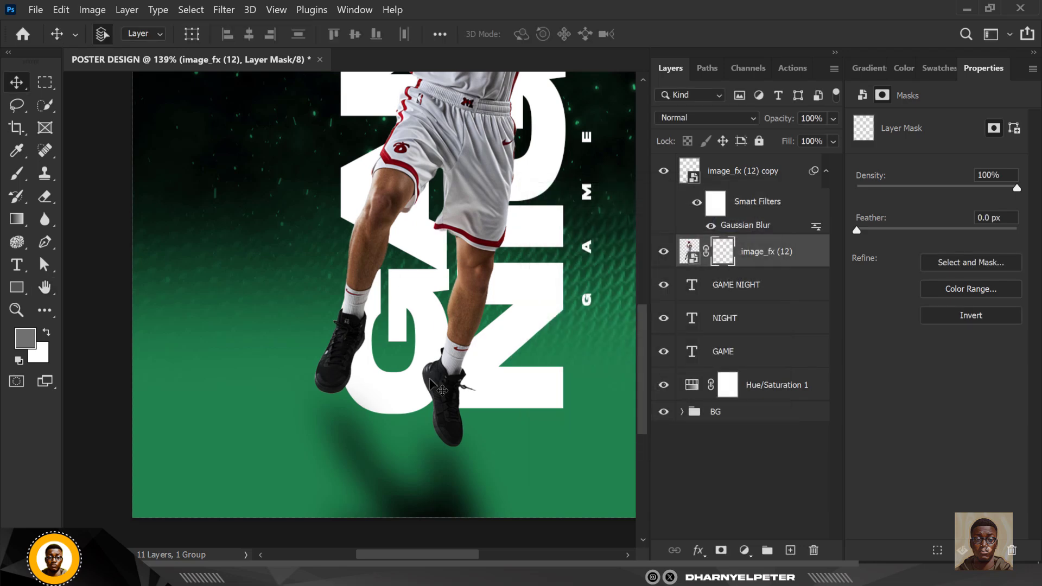
Move the blurred shadow layer directly below the basketball player layer
scroll(455, 281, down, 6)
scroll(454, 282, up, 3)
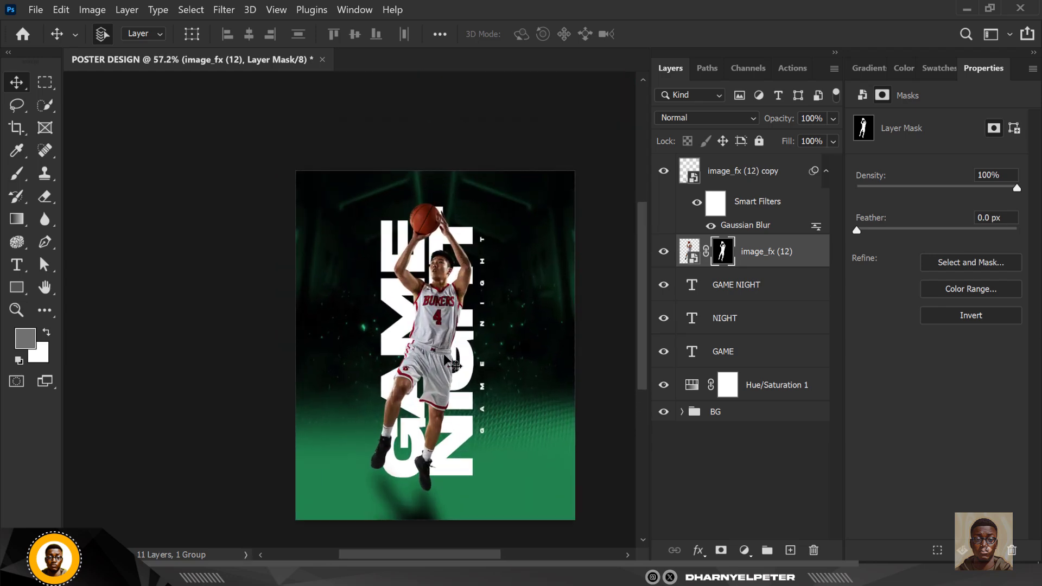
scroll(444, 353, up, 2)
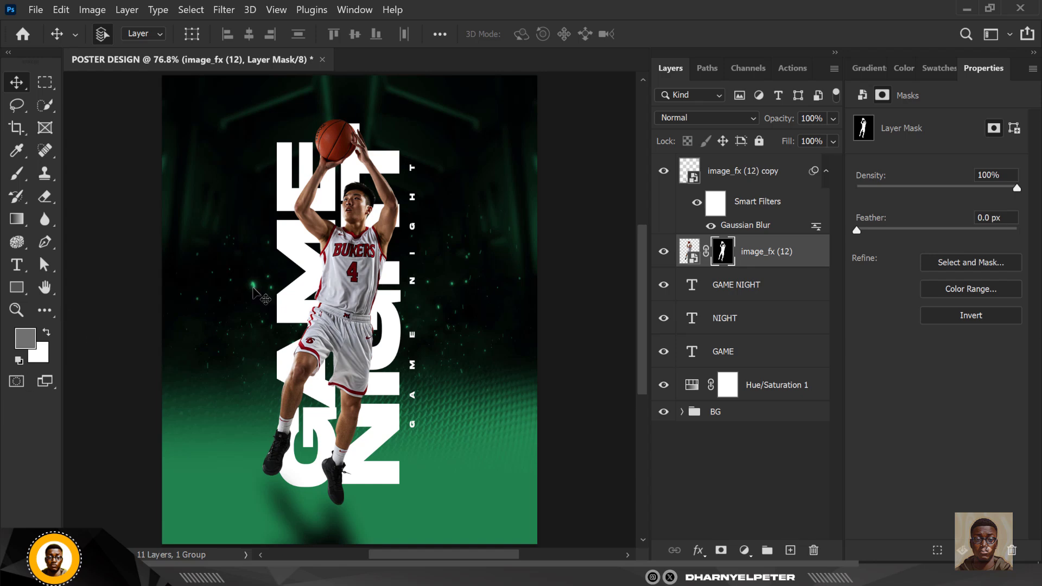
click(766, 180)
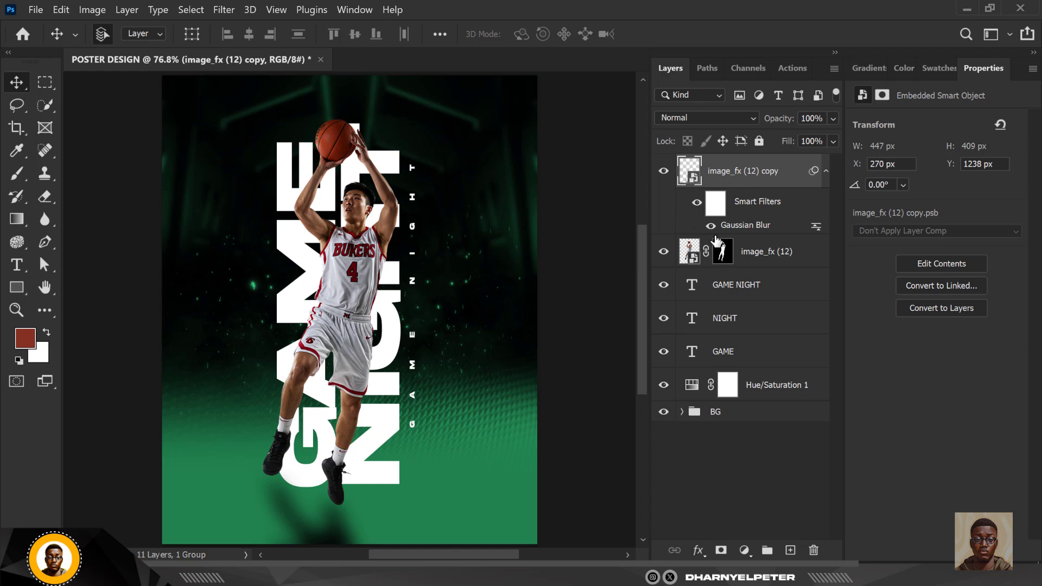
click(782, 251)
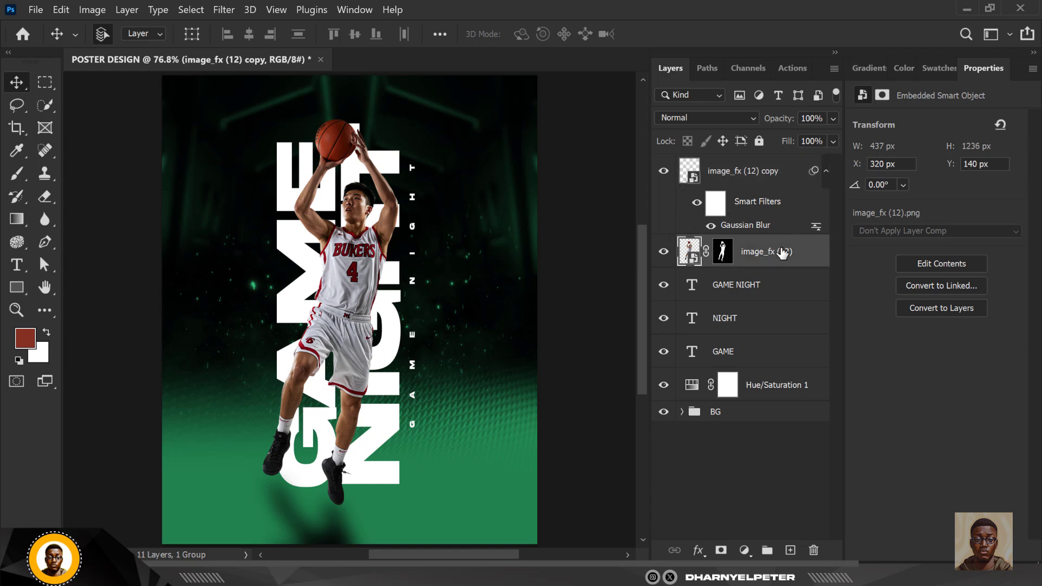
click(750, 181)
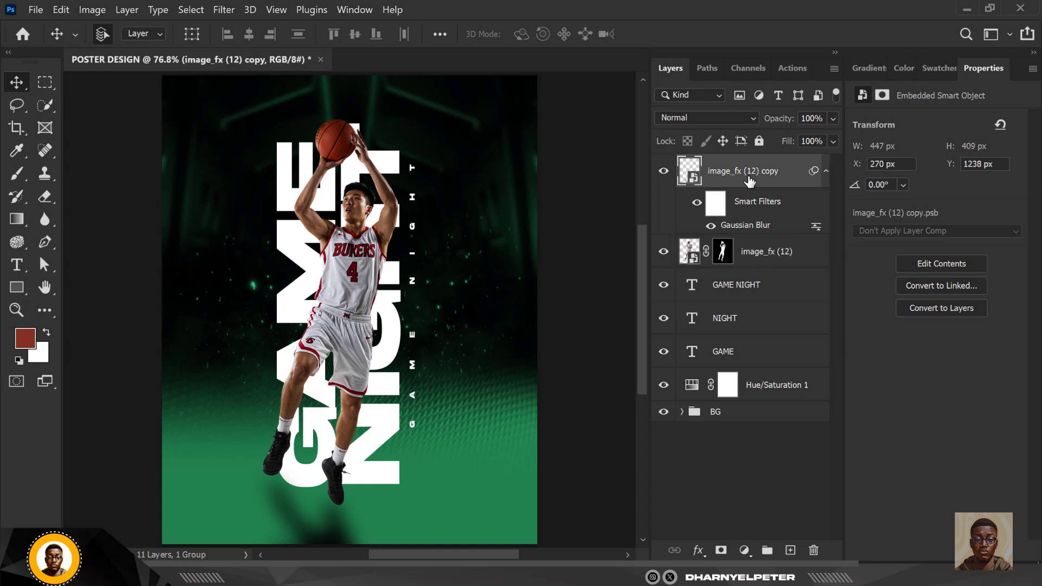
click(663, 170)
drag(774, 199, 773, 280)
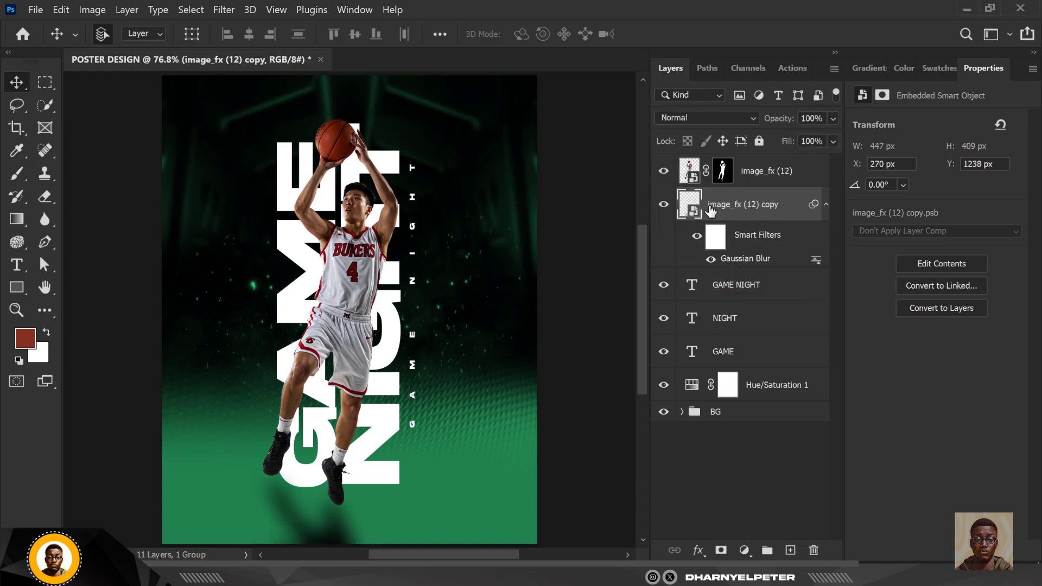
Clip a Hue/Saturation adjustment to the player layer and colorize it green with hue 128 and saturation 47
click(779, 178)
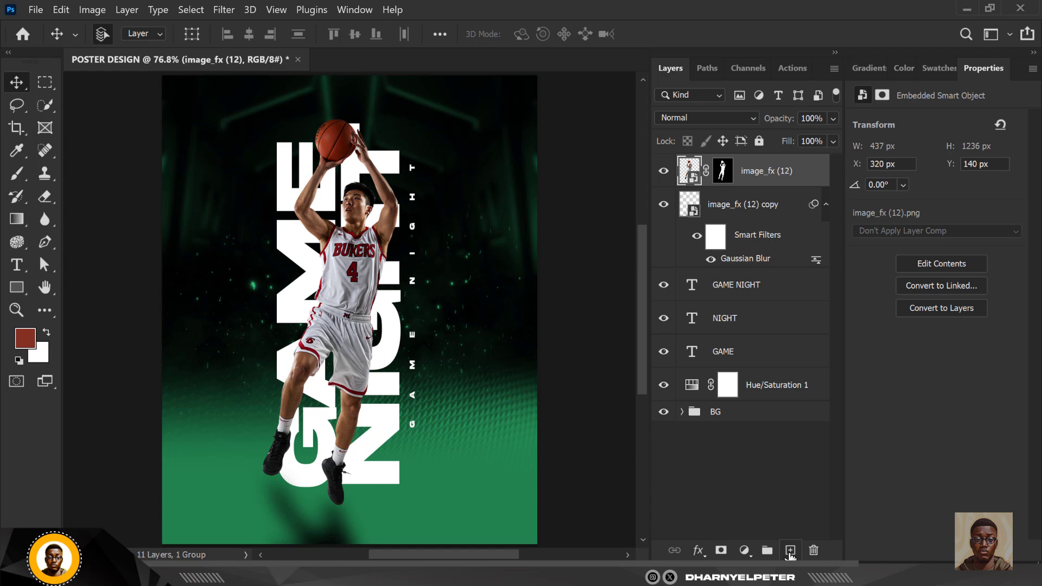
click(744, 550)
click(779, 387)
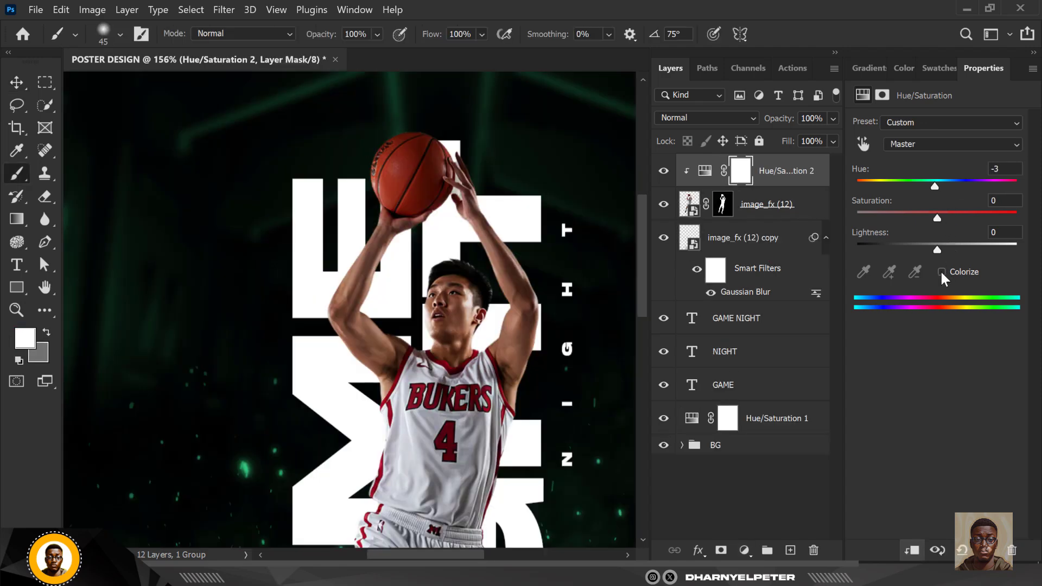
click(942, 272)
mouse_move(891, 185)
mouse_down()
mouse_move(917, 187)
mouse_move(963, 216)
mouse_move(932, 218)
mouse_up()
Invert the mask of the player's Hue/Saturation adjustment to solid black
scroll(273, 270, down, 5)
scroll(386, 284, up, 2)
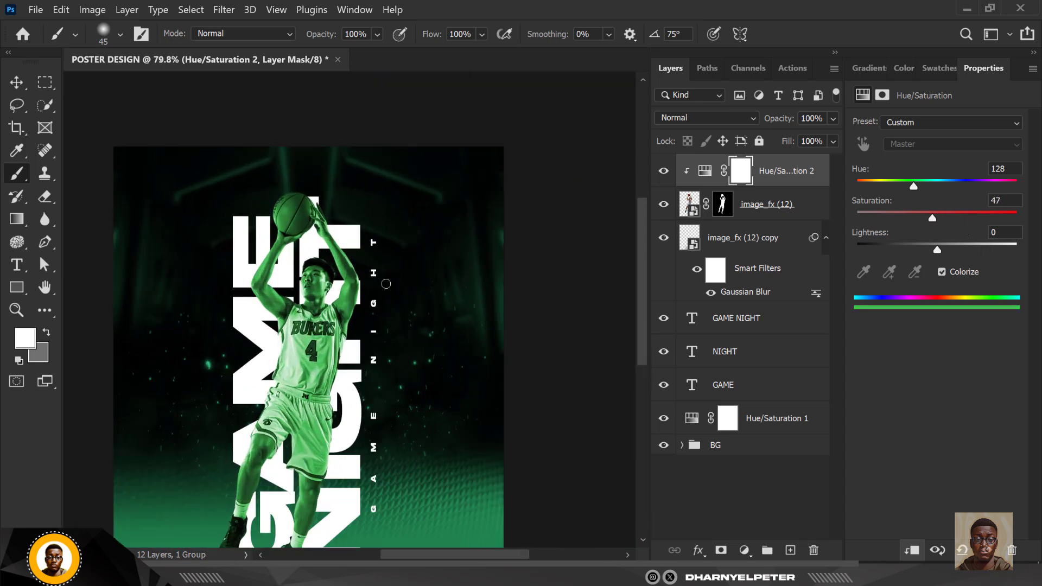
click(741, 175)
key(ctrl+i)
Paint white on the Hue/Saturation 2 mask along the outer edge of the raised arm beside the small vertical GAME NIGHT text
scroll(309, 220, up, 3)
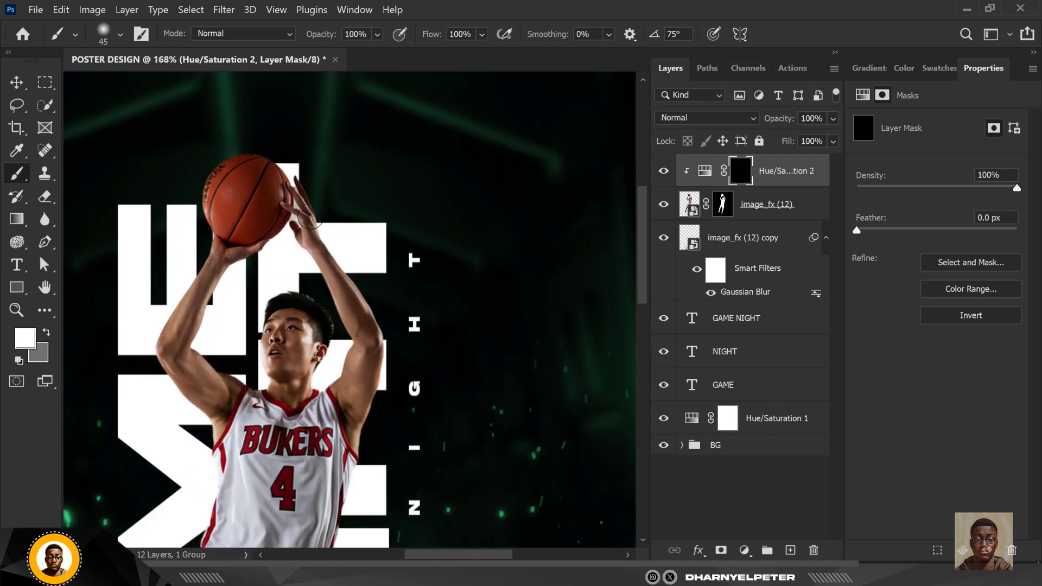
scroll(310, 219, up, 1)
key(d)
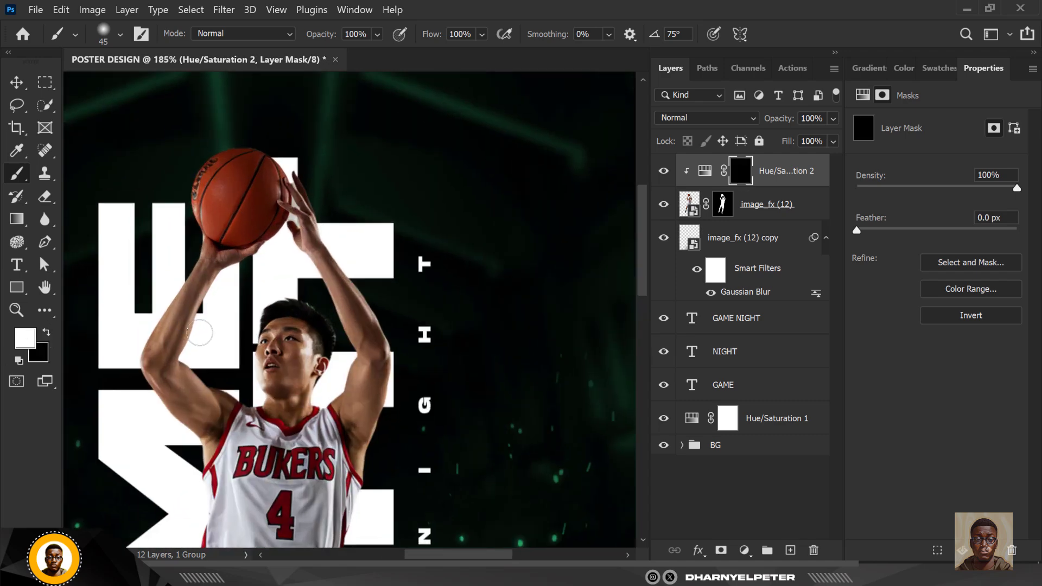
mouse_move(313, 182)
mouse_down()
mouse_move(410, 380)
mouse_move(403, 355)
mouse_move(380, 458)
mouse_up()
scroll(379, 147, down, 1)
scroll(368, 321, down, 3)
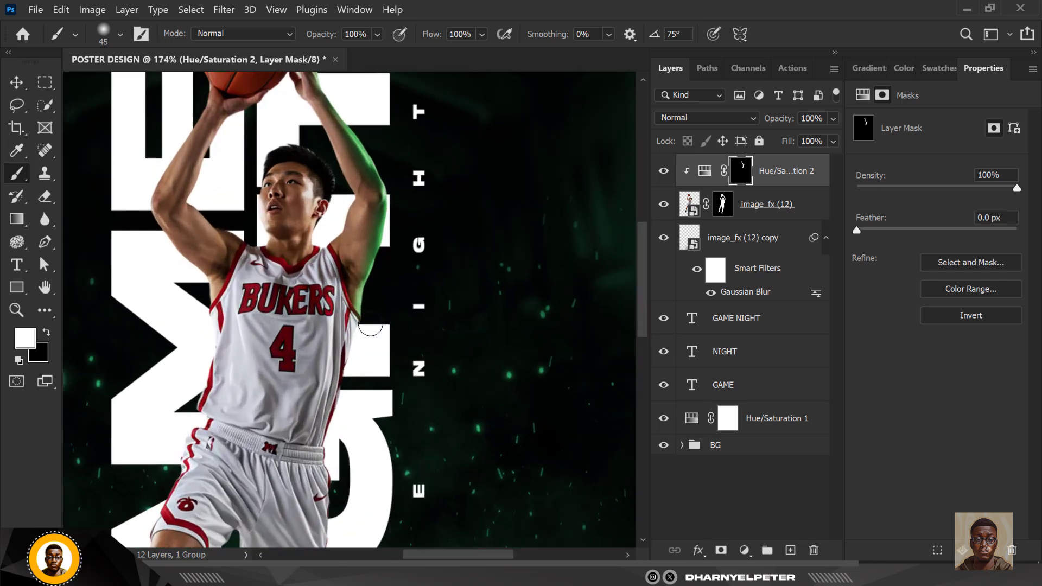
Extend the green rim light down the same side of the jersey, shorts and straight leg by painting the mask white
scroll(344, 438, down, 3)
scroll(338, 453, up, 2)
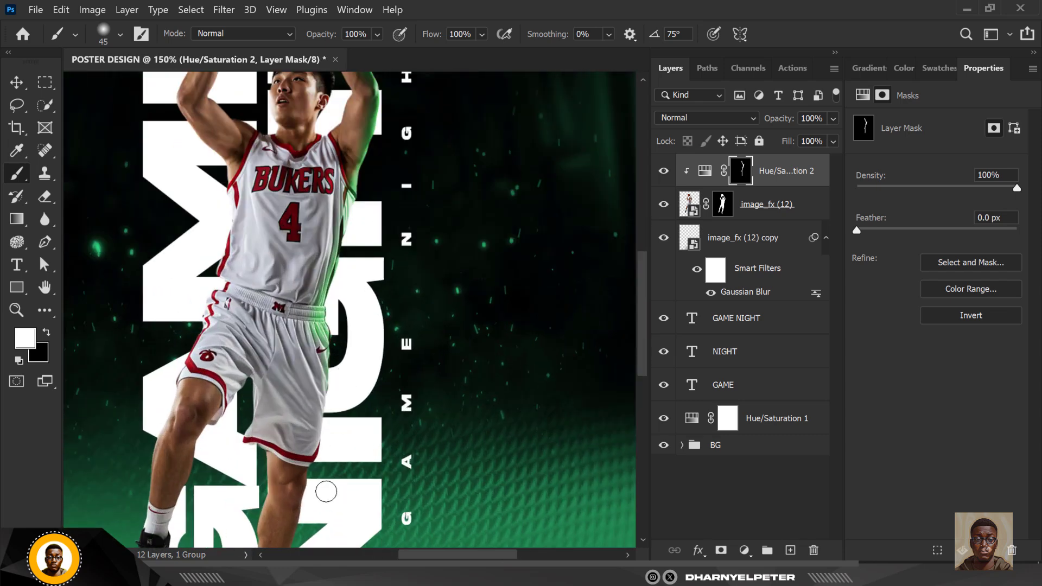
scroll(302, 515, down, 3)
scroll(315, 435, up, 2)
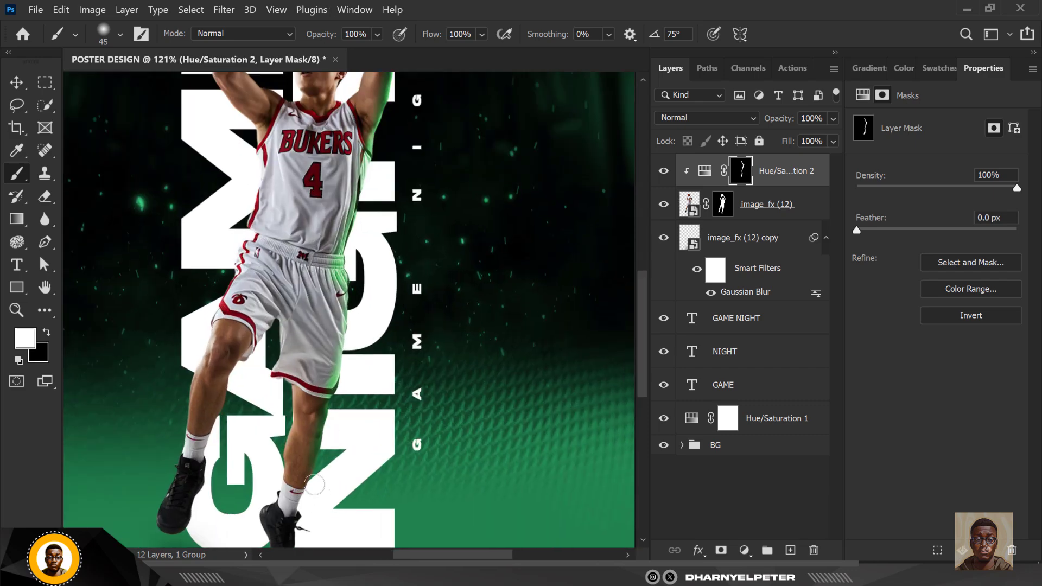
scroll(325, 380, down, 1)
scroll(335, 270, down, 3)
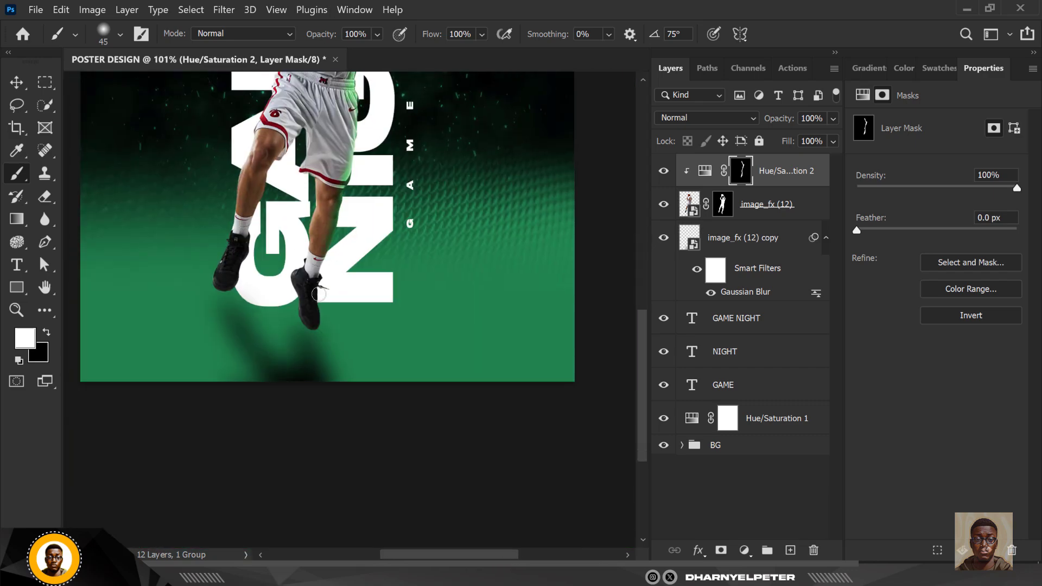
scroll(307, 322, down, 2)
Paint green rim light along the bent leg's outer edge and shoe, trimming the excess around the knee with black
scroll(304, 326, up, 4)
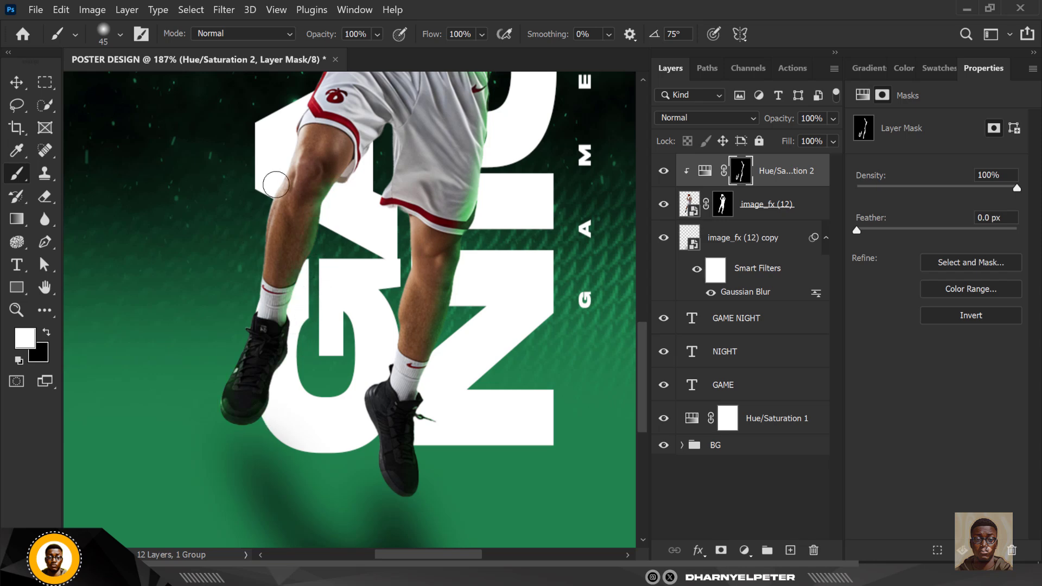
scroll(293, 228, down, 3)
scroll(304, 260, up, 4)
key(x)
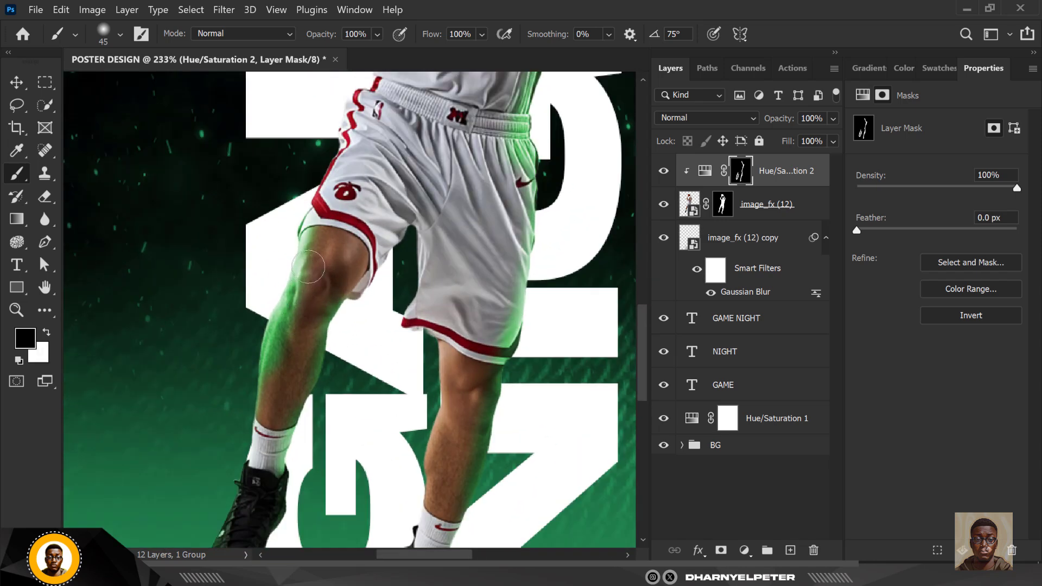
key(x)
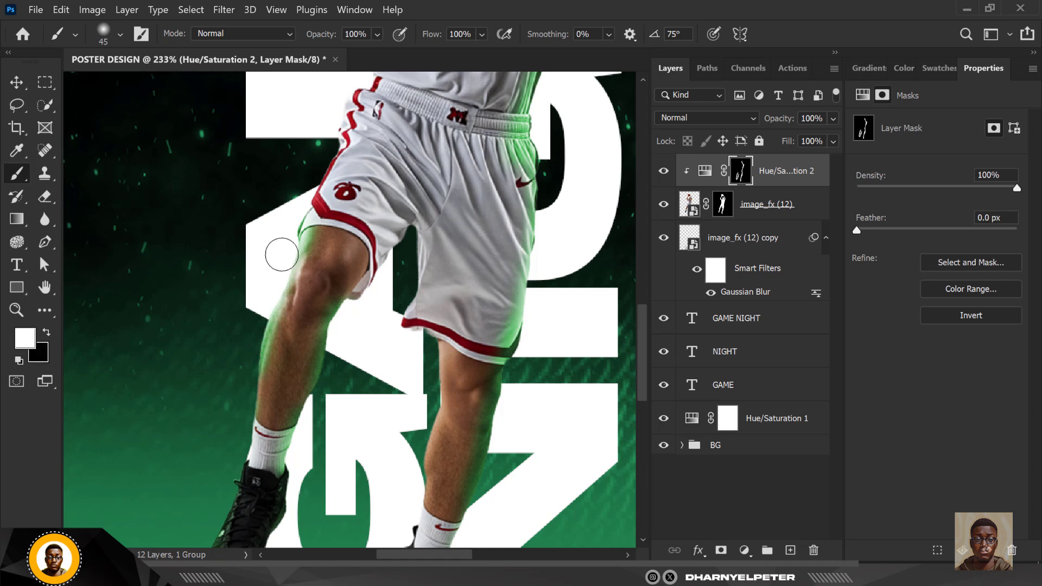
scroll(251, 487, down, 1)
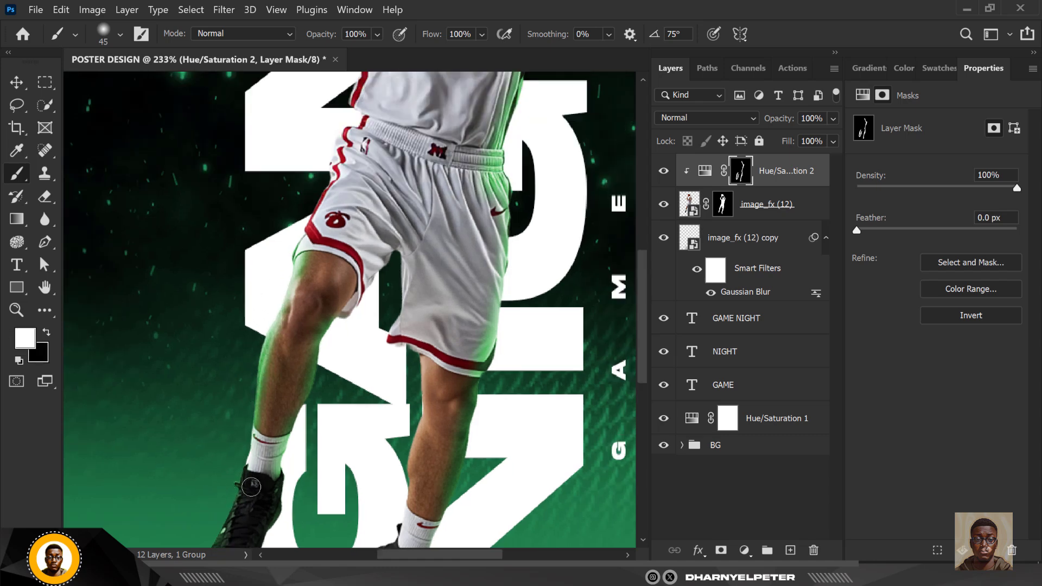
Continue the mask painting up the bent-leg side of the shorts and jersey and along the outer edge of that arm
scroll(250, 487, up, 5)
scroll(251, 487, down, 1)
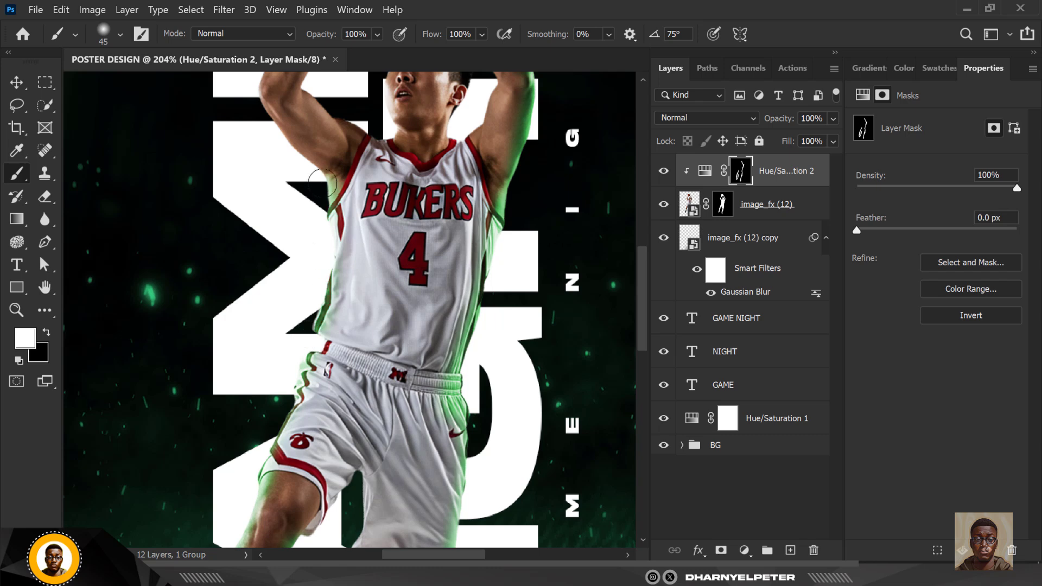
scroll(322, 183, down, 3)
scroll(325, 159, up, 3)
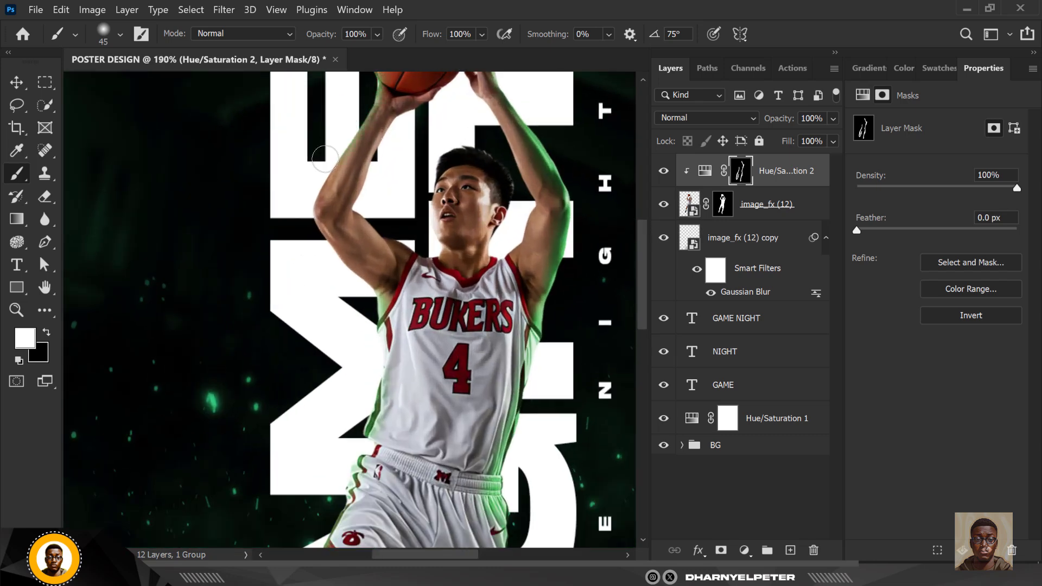
mouse_move(348, 116)
mouse_down()
mouse_move(288, 223)
mouse_move(314, 239)
mouse_up()
Paint green rim light onto the basketball's edge, the fingers, and the player's neck and ear
scroll(364, 349, down, 4)
scroll(364, 132, up, 5)
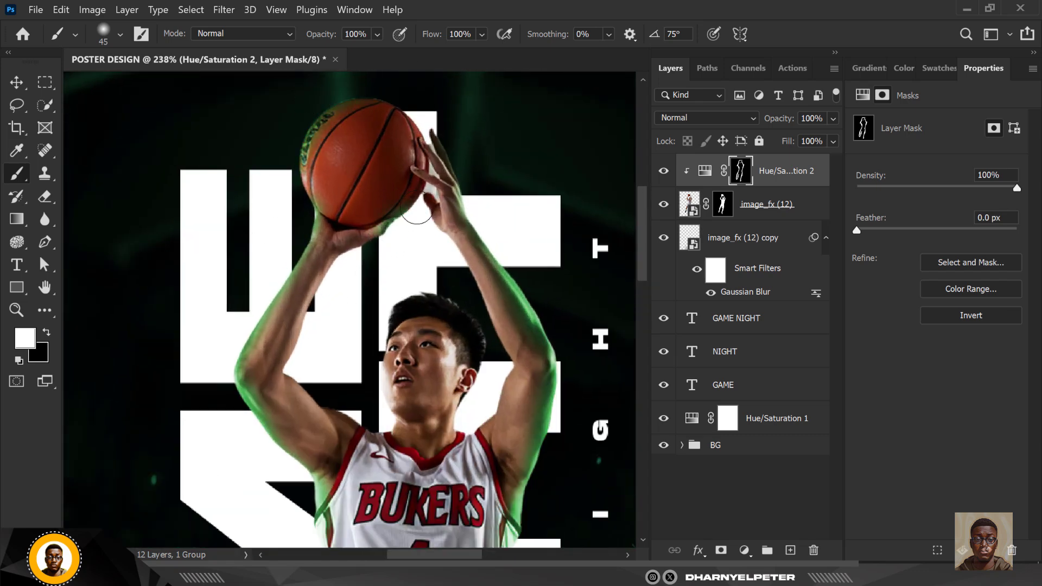
scroll(353, 218, down, 1)
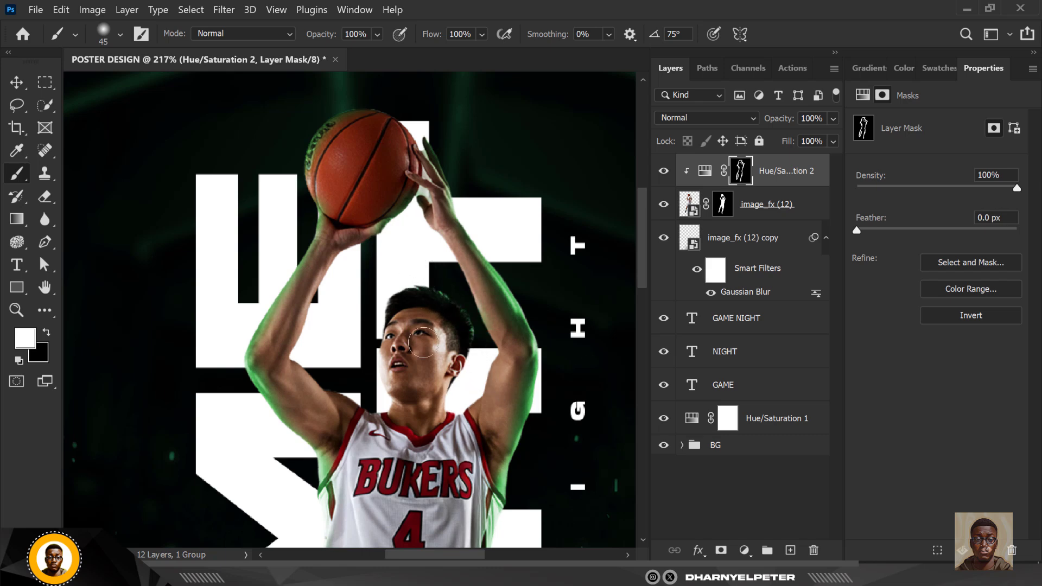
drag(476, 432, 471, 376)
scroll(365, 313, down, 1)
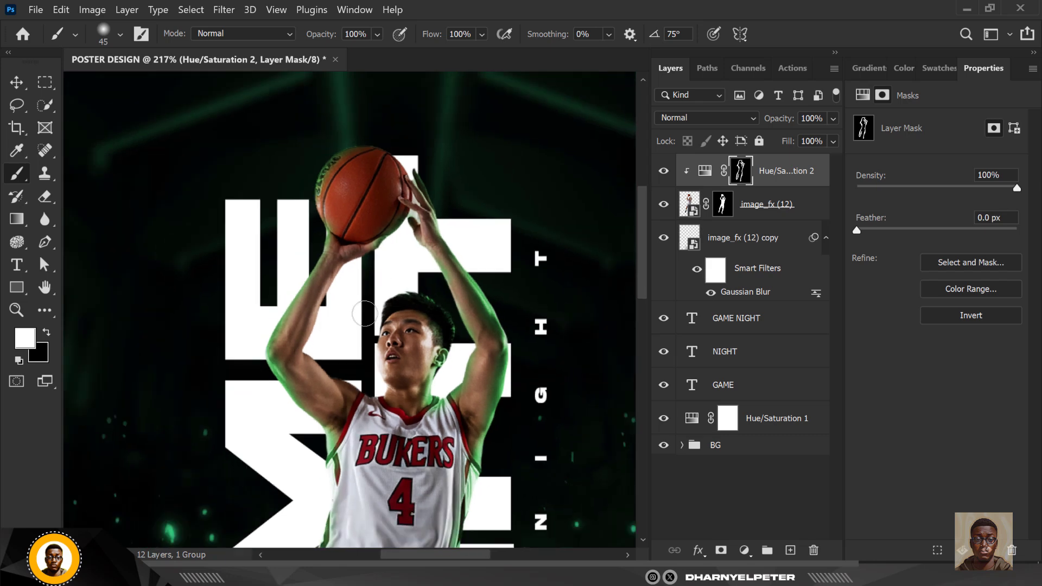
Examine the painted rim light from the player's head to the shoes, then across the whole poster
scroll(364, 314, down, 3)
scroll(428, 421, up, 3)
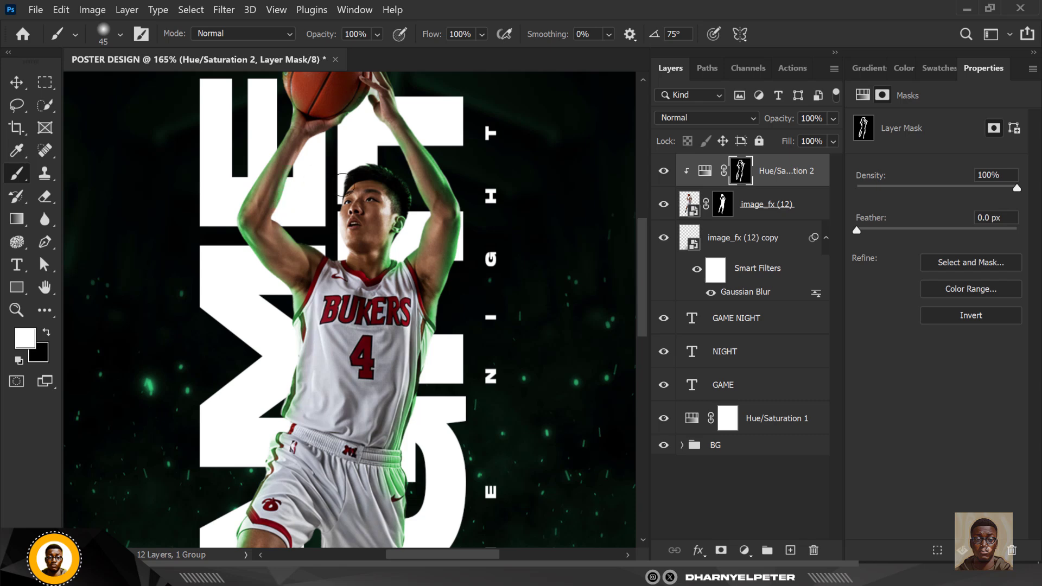
scroll(350, 179, down, 3)
scroll(363, 317, up, 3)
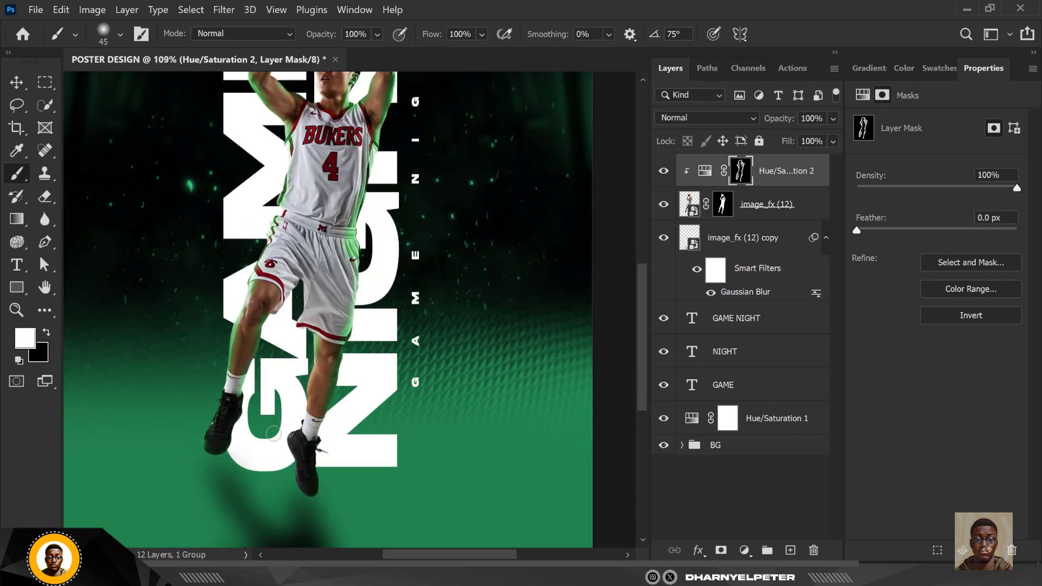
scroll(273, 433, down, 3)
scroll(458, 168, up, 3)
scroll(458, 168, down, 3)
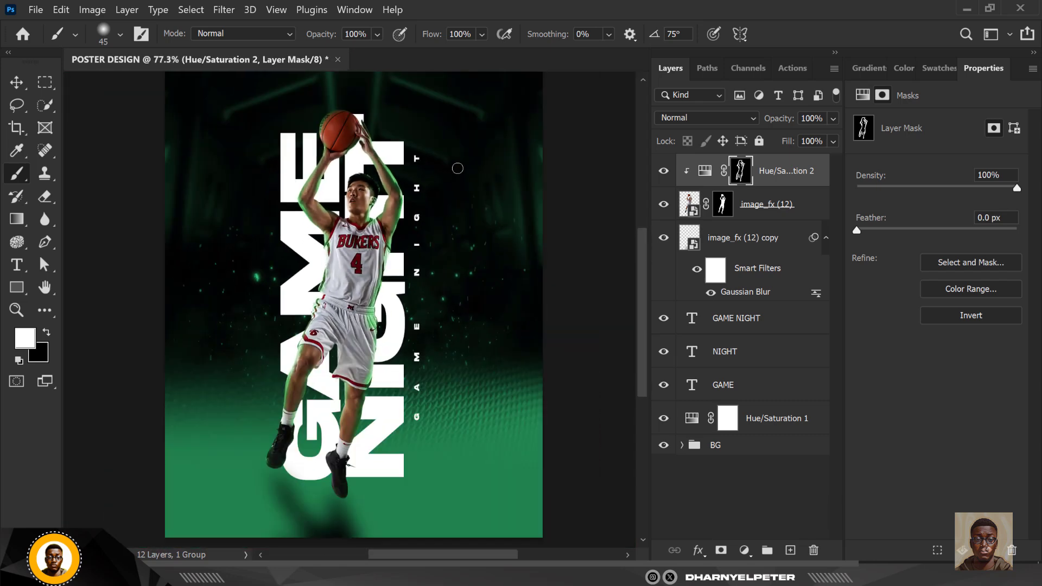
Split the Underlying Layer black Blend If slider for the player's Hue/Saturation adjustment and set its saturation to 54
right_click(822, 162)
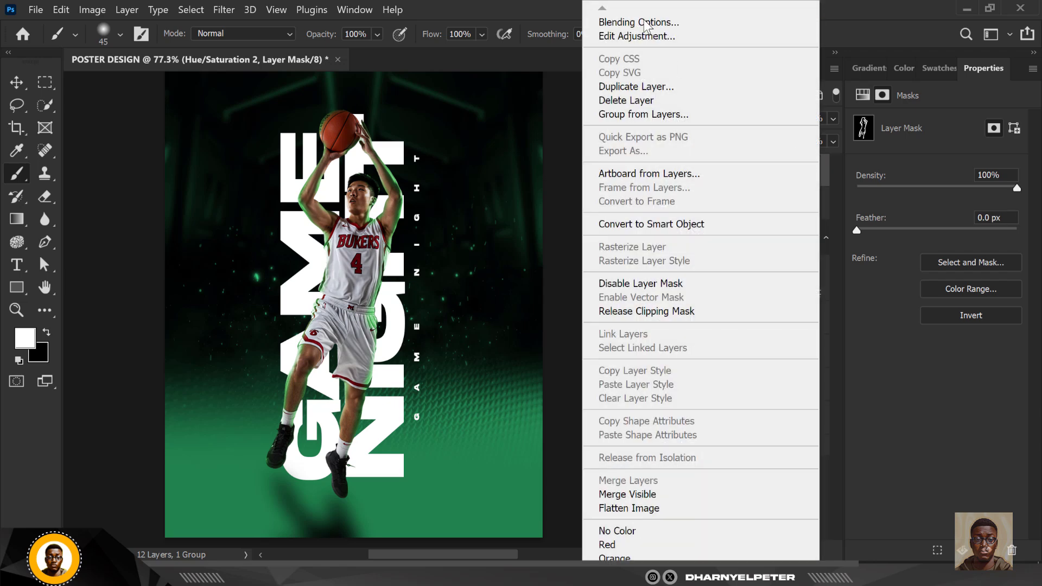
click(565, 265)
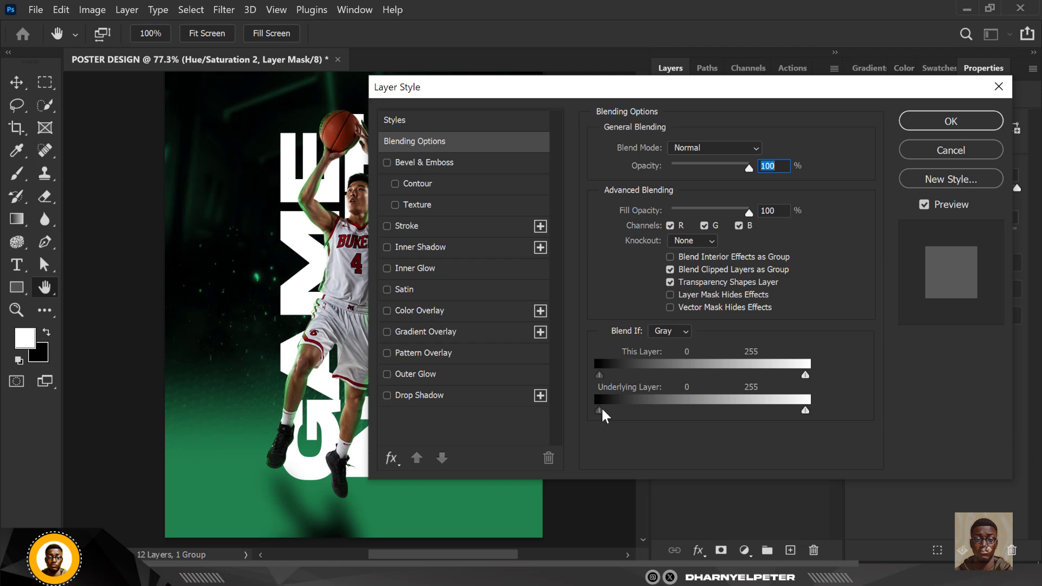
drag(602, 413, 687, 411)
drag(599, 412, 633, 413)
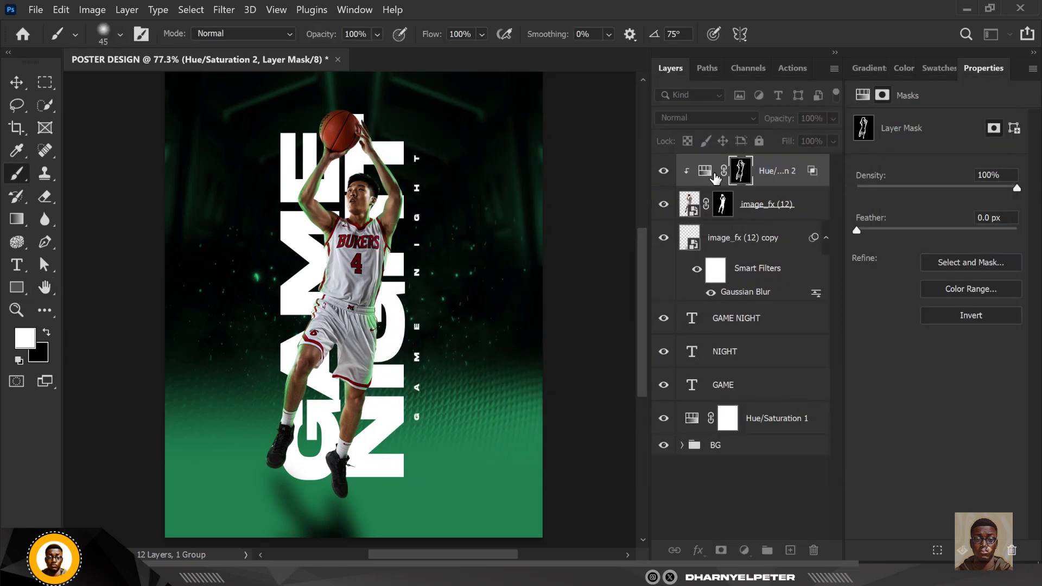
drag(929, 213, 943, 233)
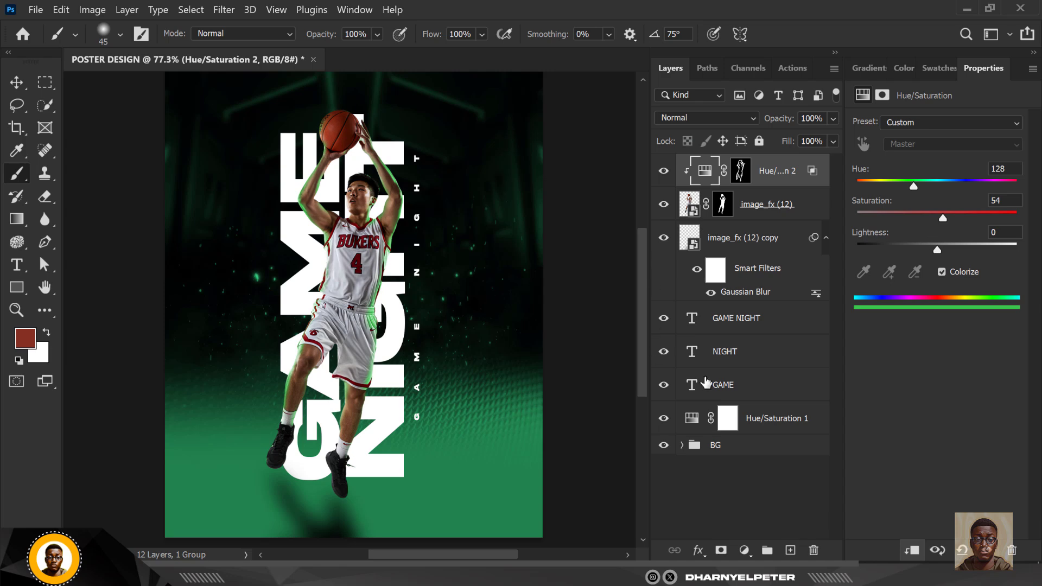
Set the background's Hue/Saturation 1 adjustment to hue 148 and saturation 86
click(691, 427)
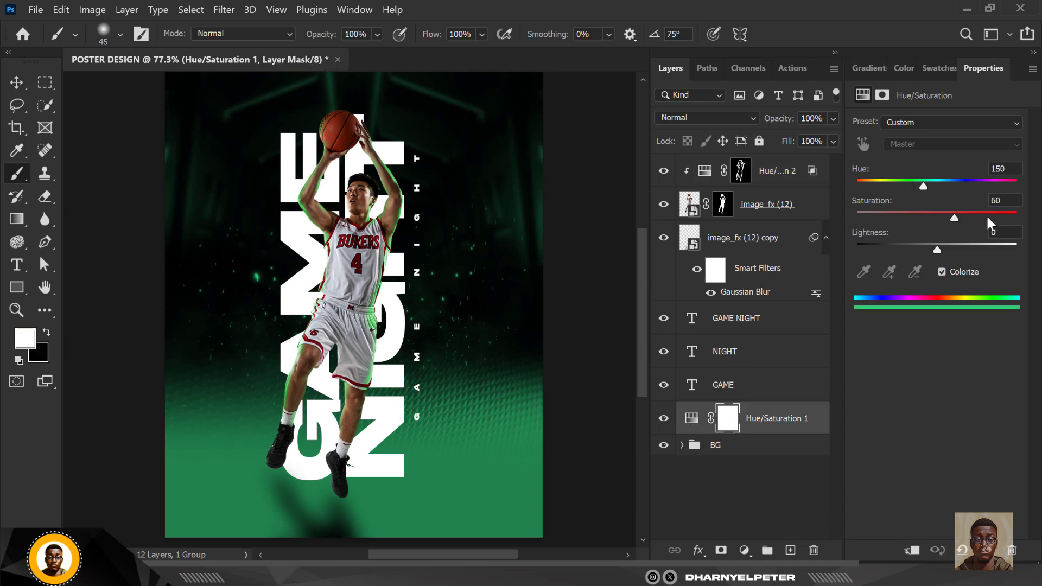
drag(988, 217, 994, 218)
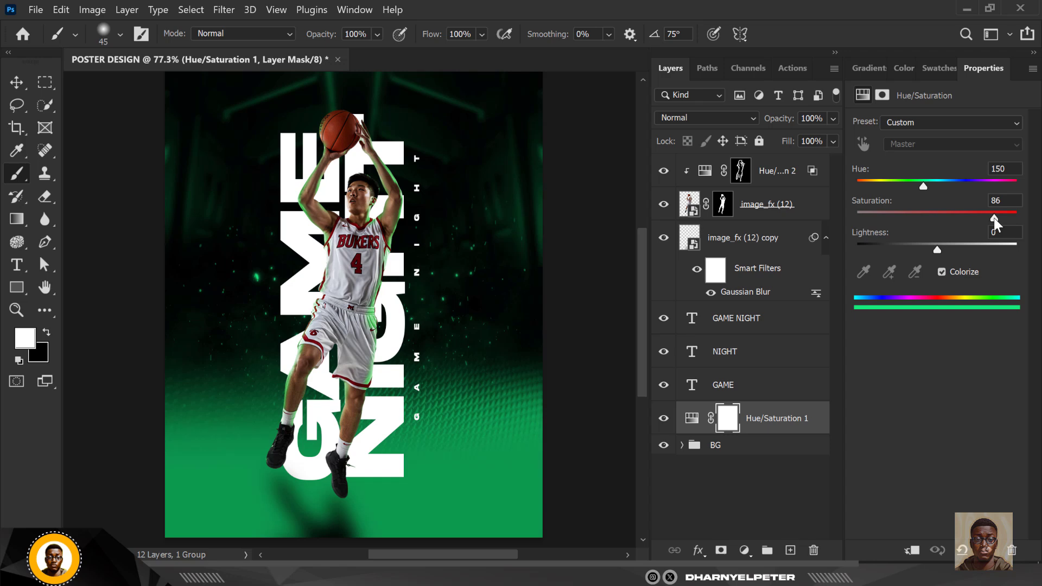
mouse_move(926, 186)
mouse_down()
mouse_move(971, 188)
mouse_move(891, 192)
mouse_move(941, 191)
mouse_move(922, 194)
mouse_up()
click(17, 82)
scroll(358, 283, down, 2)
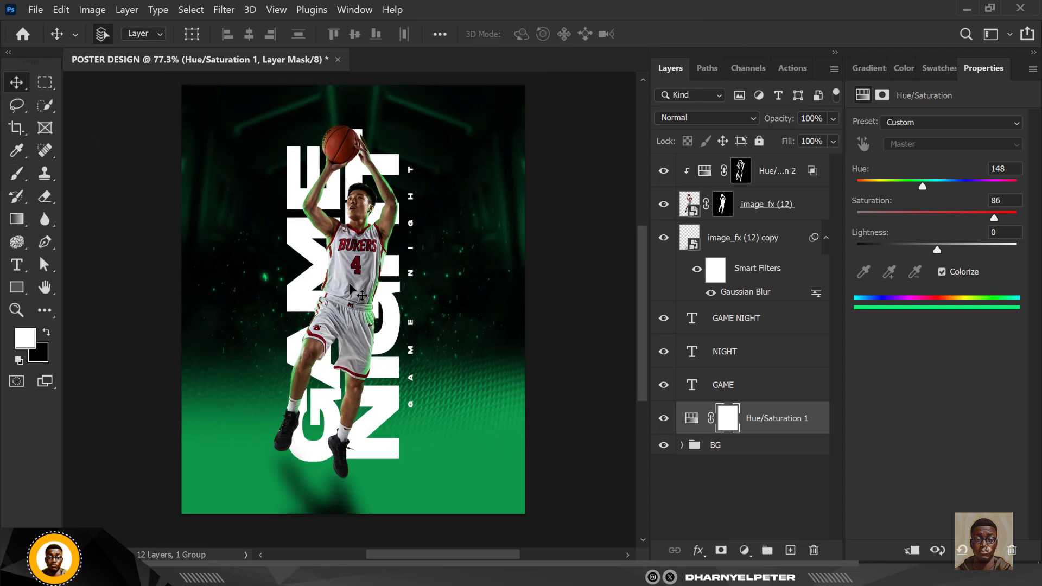
scroll(362, 280, up, 2)
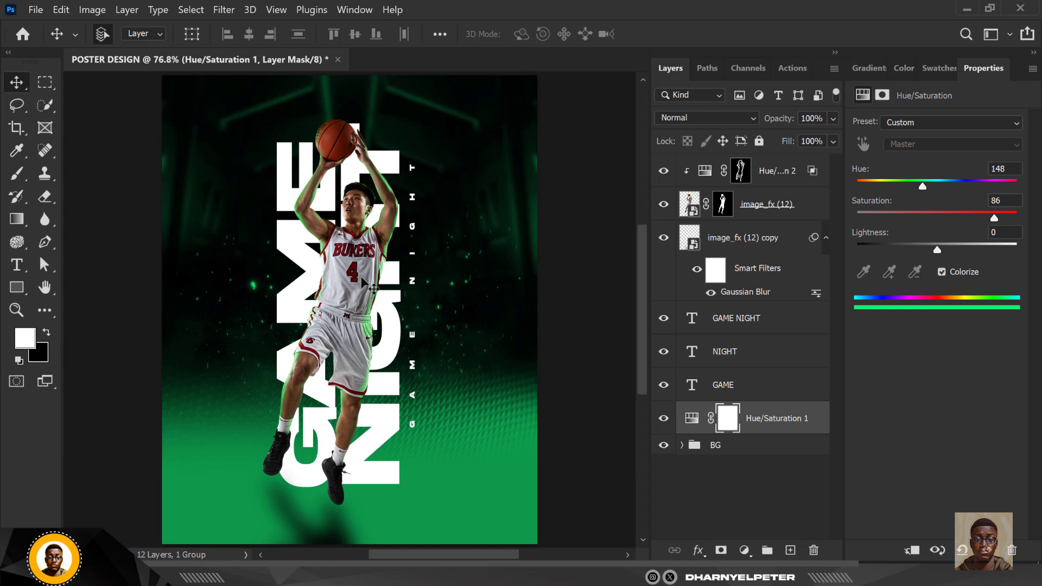
scroll(360, 276, down, 2)
Add a new layer above the player's Hue/Saturation adjustment and darken the poster's bottom edge with a soft black 1000 px brush
click(771, 171)
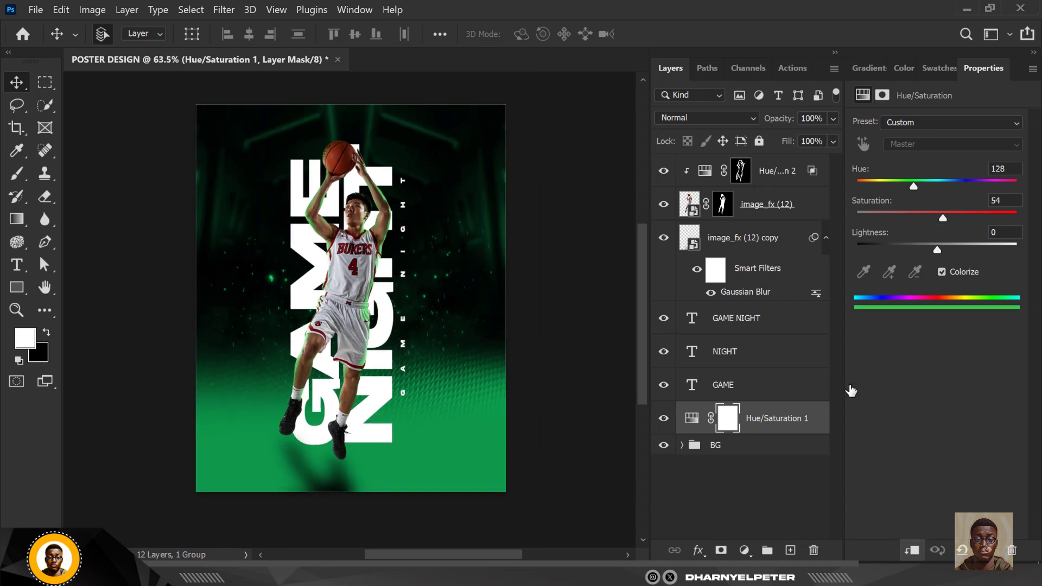
click(790, 550)
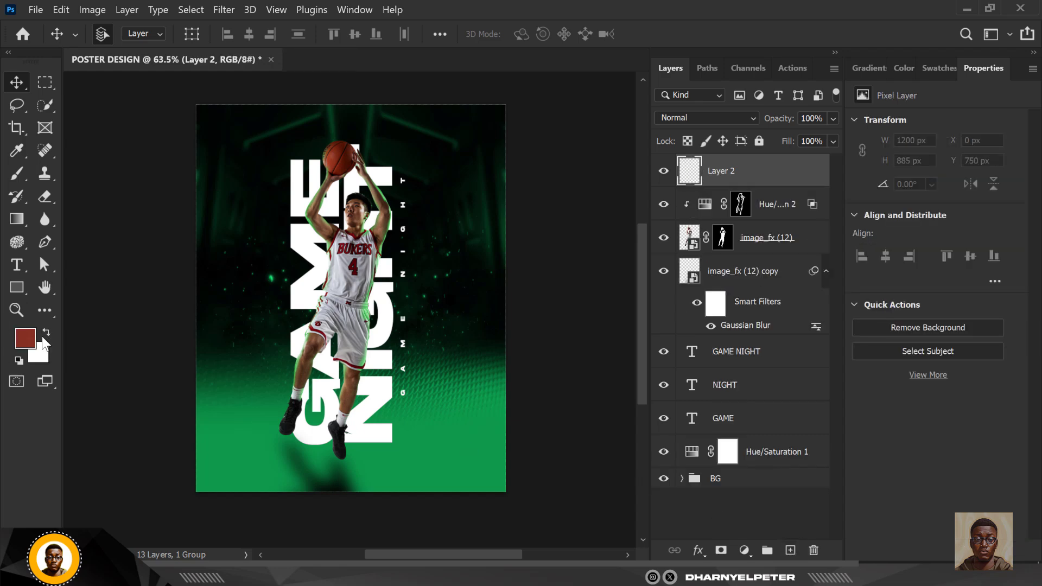
key(d)
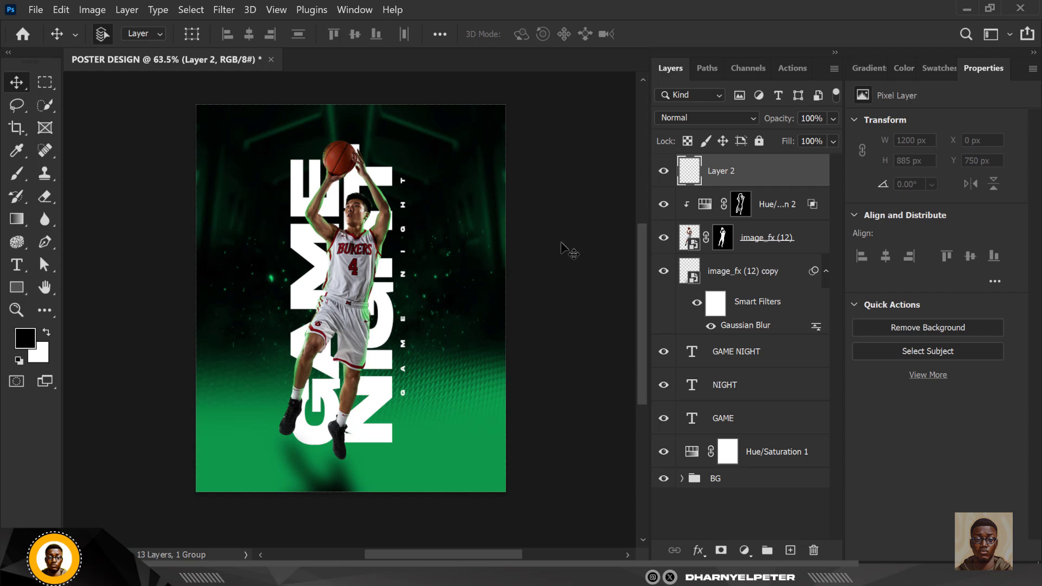
key(b)
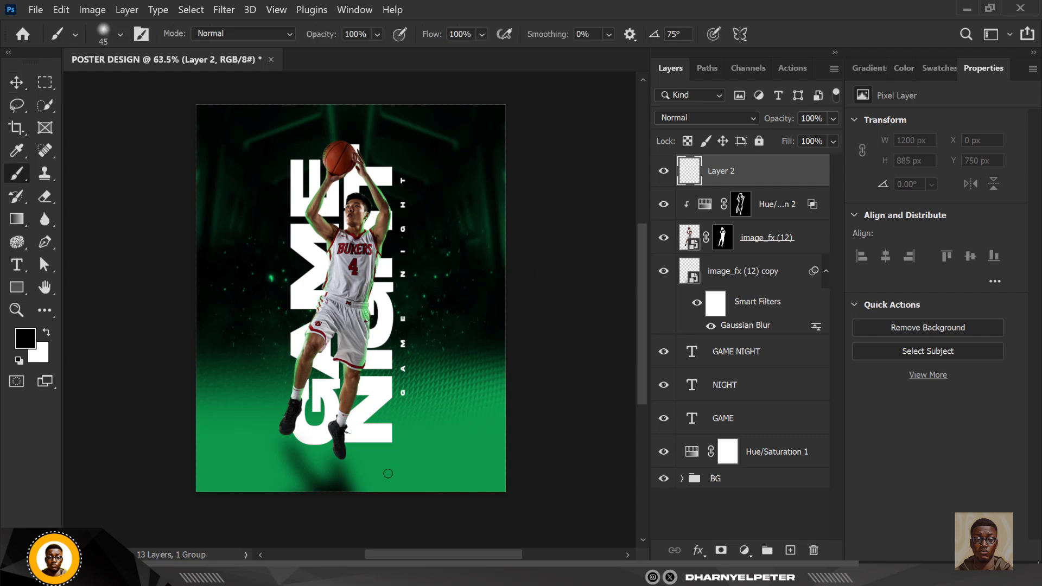
key(bracketright)
key(bracketright)
key(bracketright)
key(bracketright)
key(bracketright)
key(bracketright)
key(bracketright)
key(bracketright)
key(bracketright)
key(bracketright)
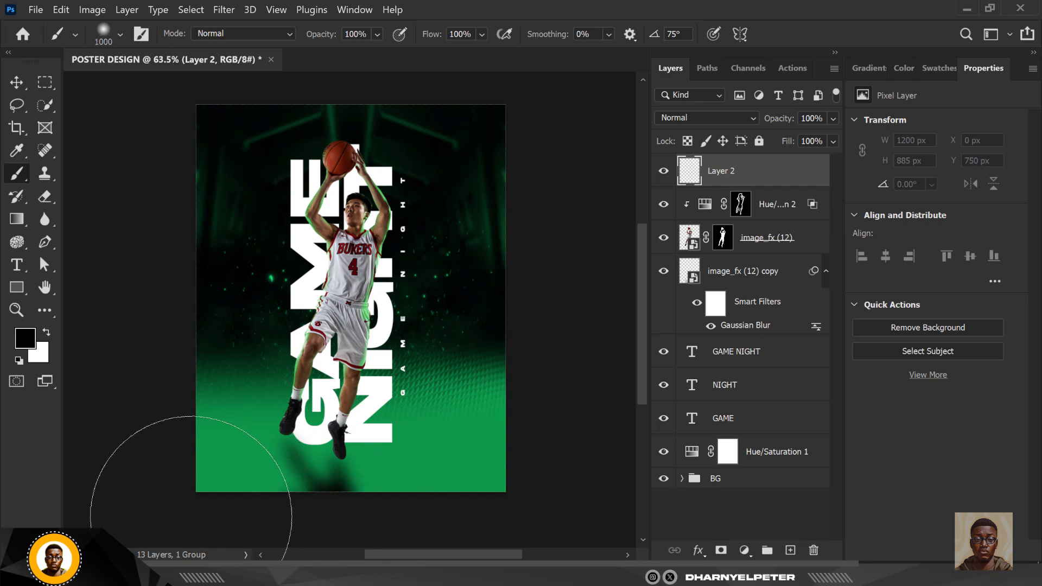
mouse_move(163, 516)
mouse_down()
mouse_move(358, 563)
mouse_move(700, 537)
mouse_up()
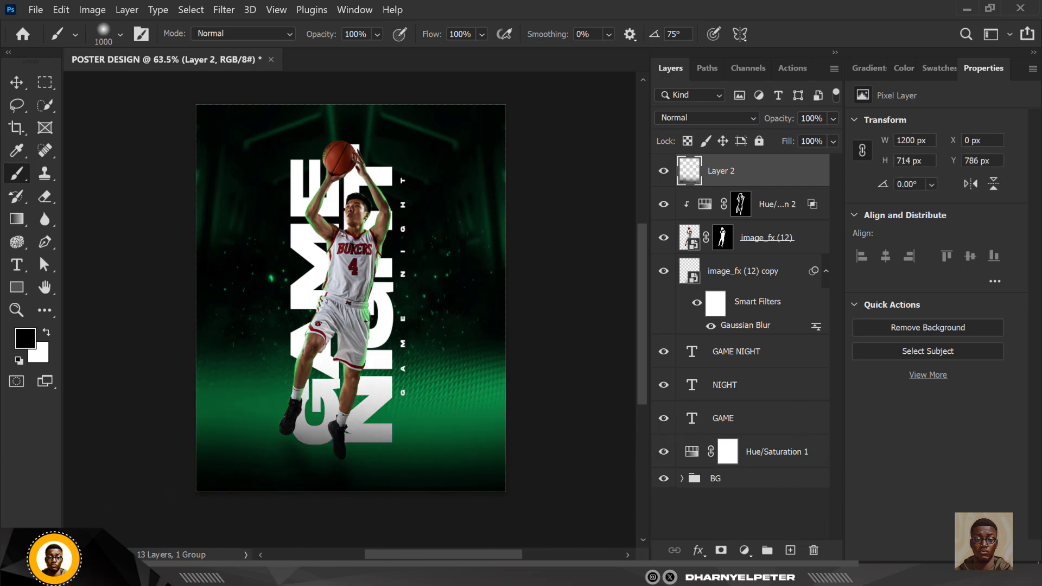
mouse_move(186, 488)
mouse_down()
mouse_move(303, 542)
mouse_move(581, 454)
mouse_move(651, 478)
mouse_up()
Lower the opacity of the black bottom shading layer to 92%
click(10, 85)
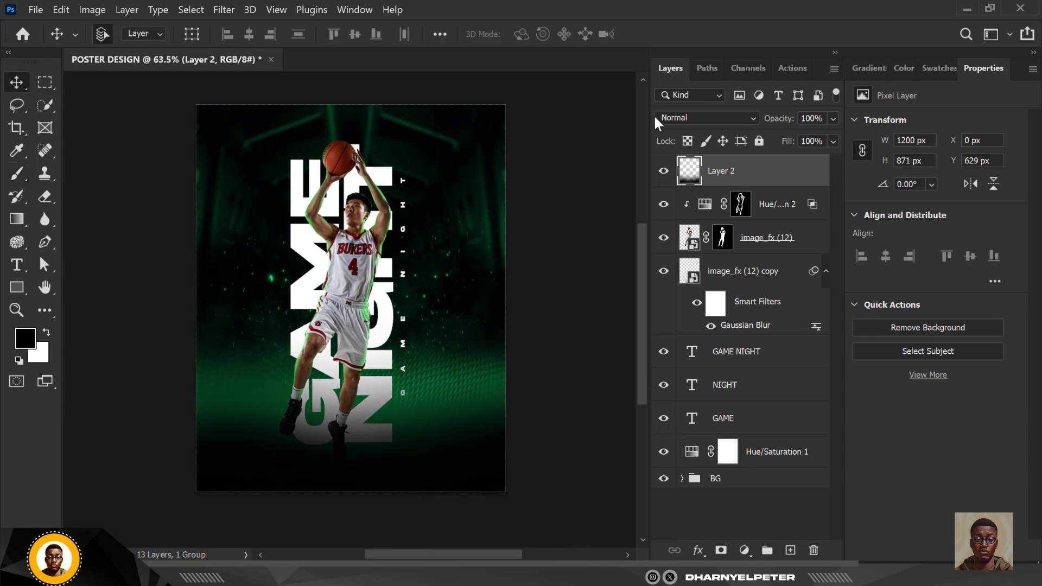
click(832, 119)
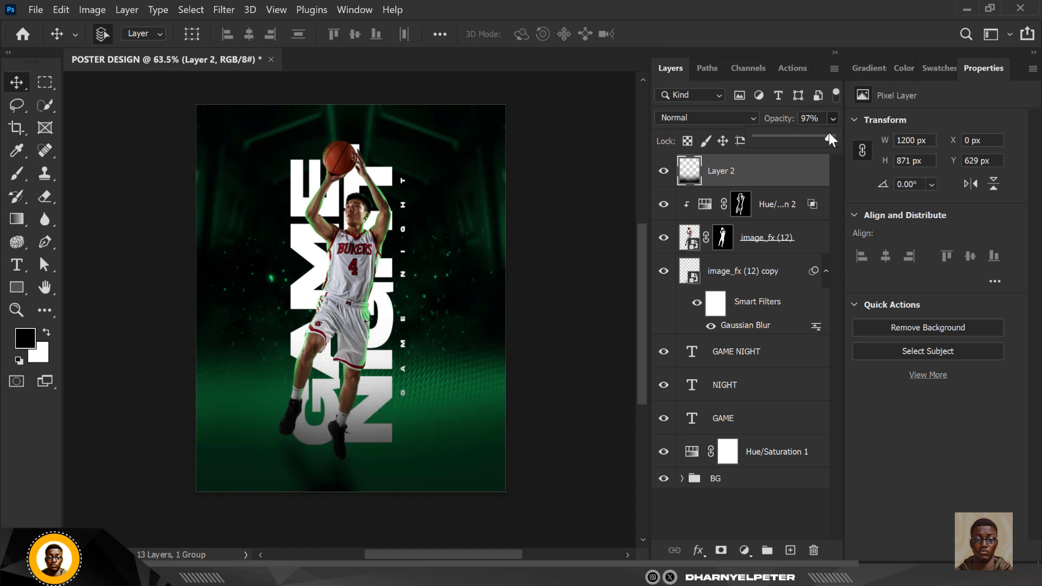
drag(829, 135, 826, 134)
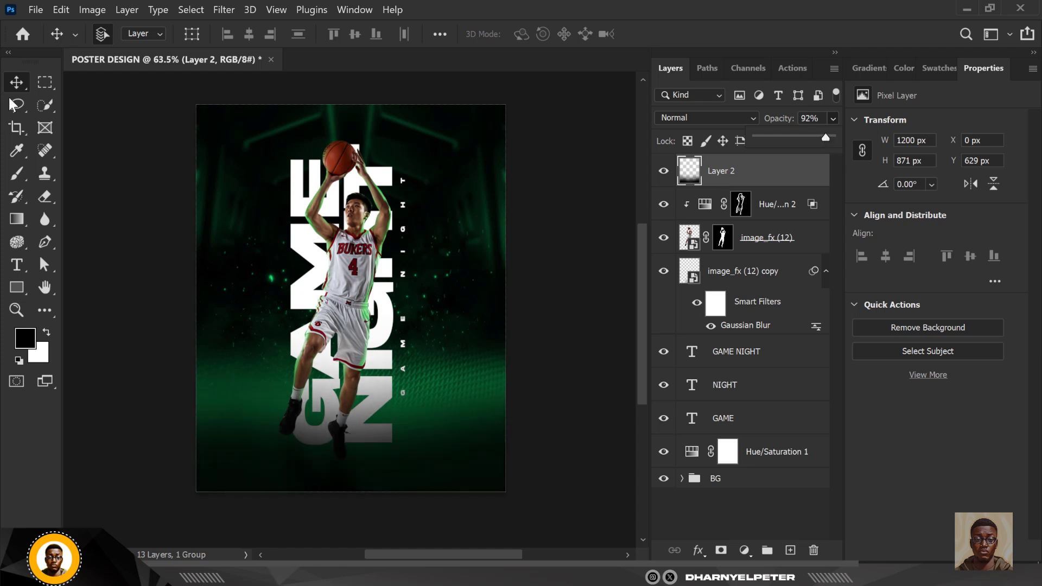
Try the black bottom shading layer at 9% and 50% opacity
scroll(393, 381, up, 1)
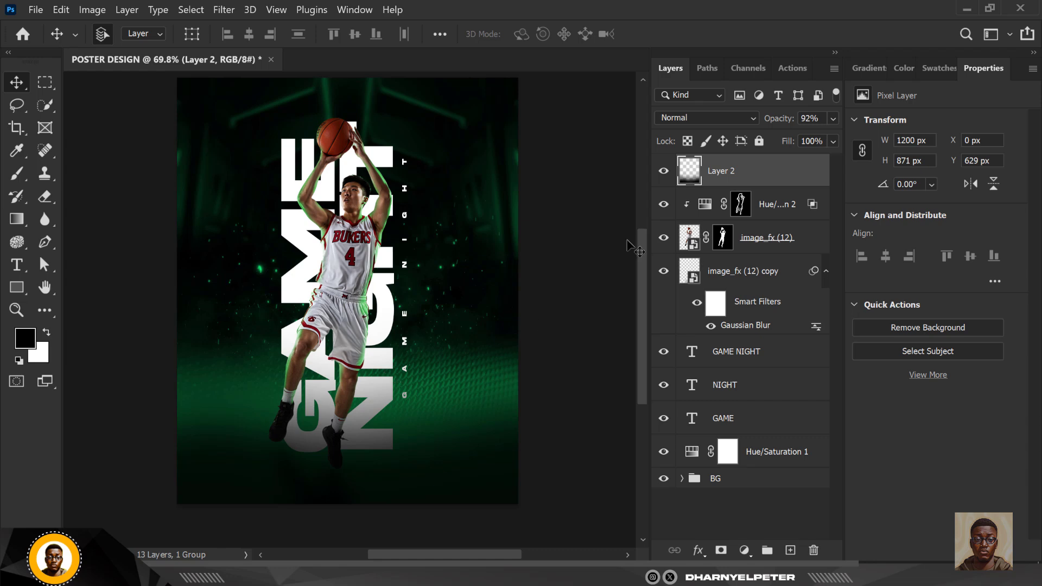
click(821, 119)
text(9)
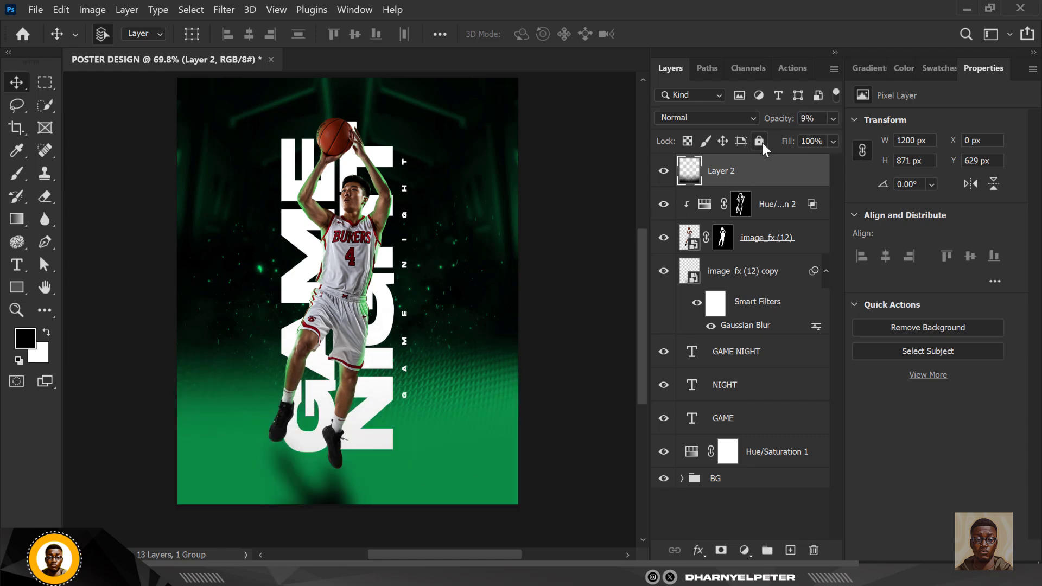
click(833, 118)
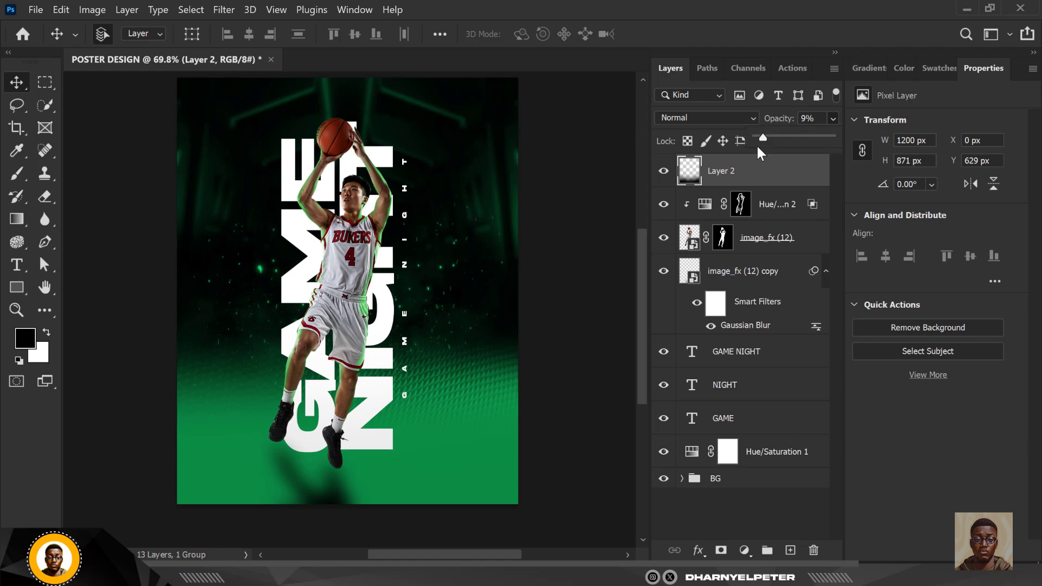
drag(764, 137, 860, 152)
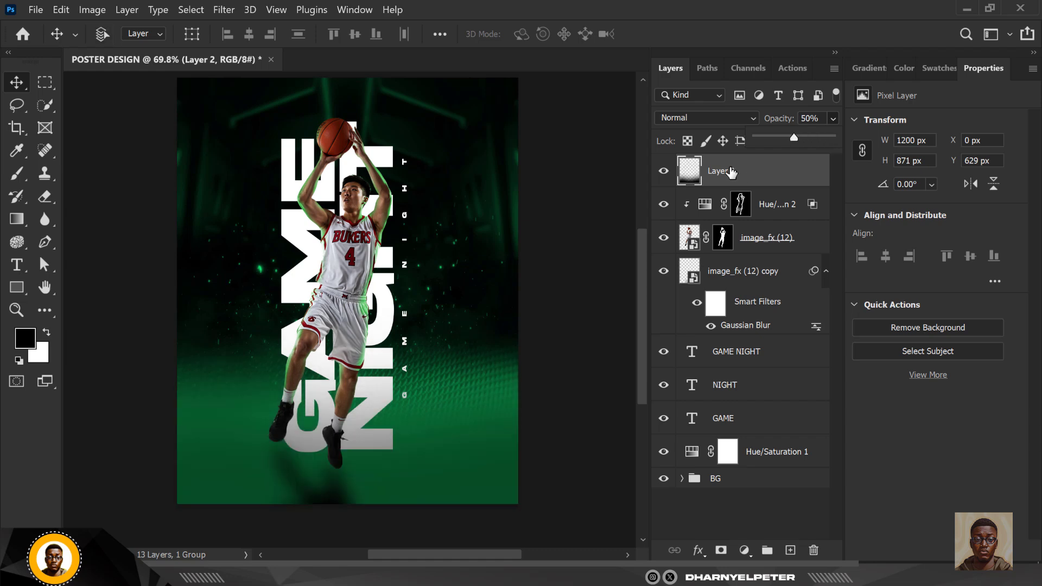
key(ctrl+t)
scroll(467, 263, down, 3)
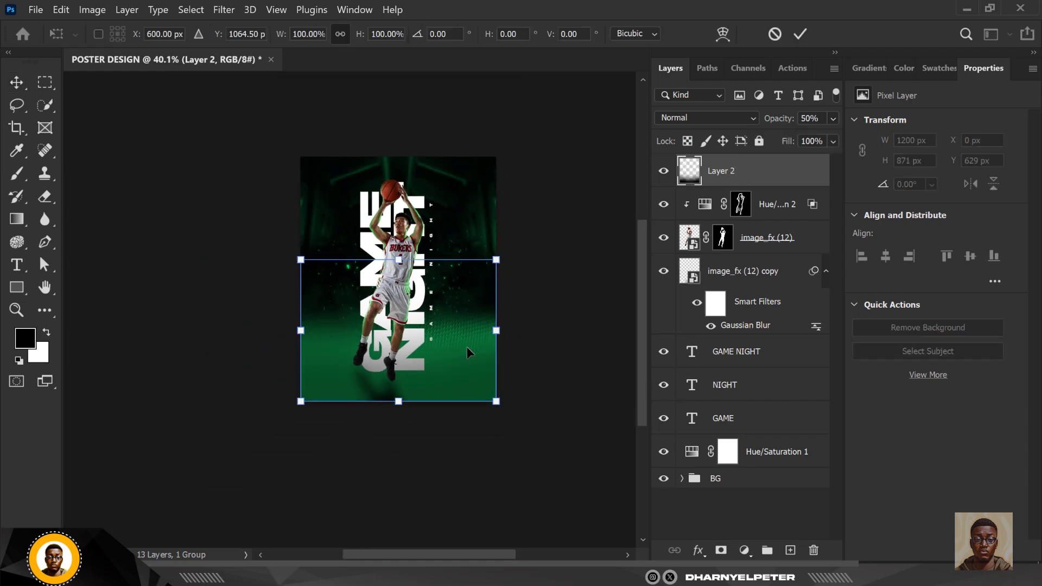
key(Return)
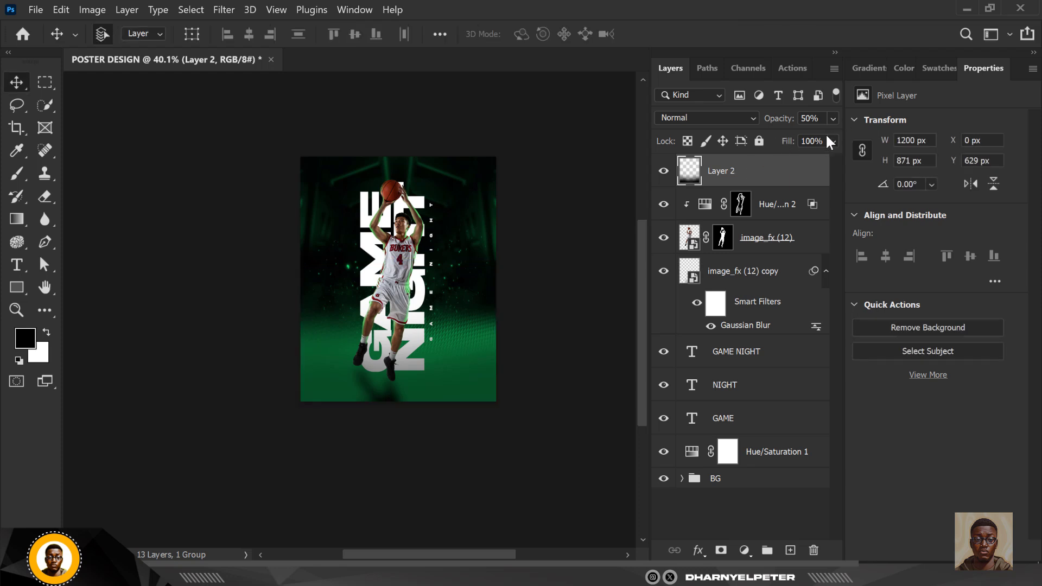
Raise the black bottom shading layer's opacity to 100% and deselect the layer
click(833, 119)
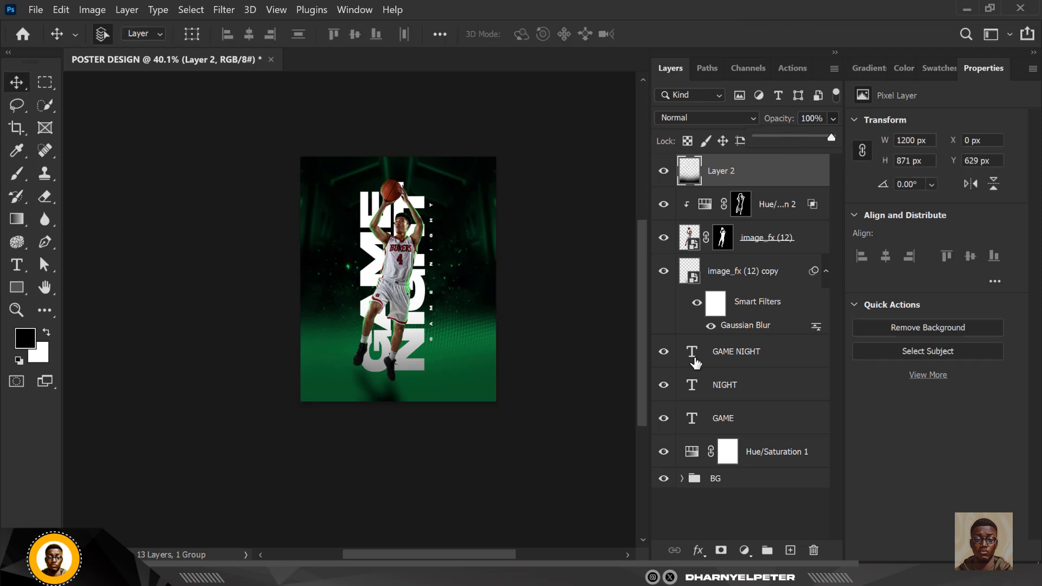
click(122, 191)
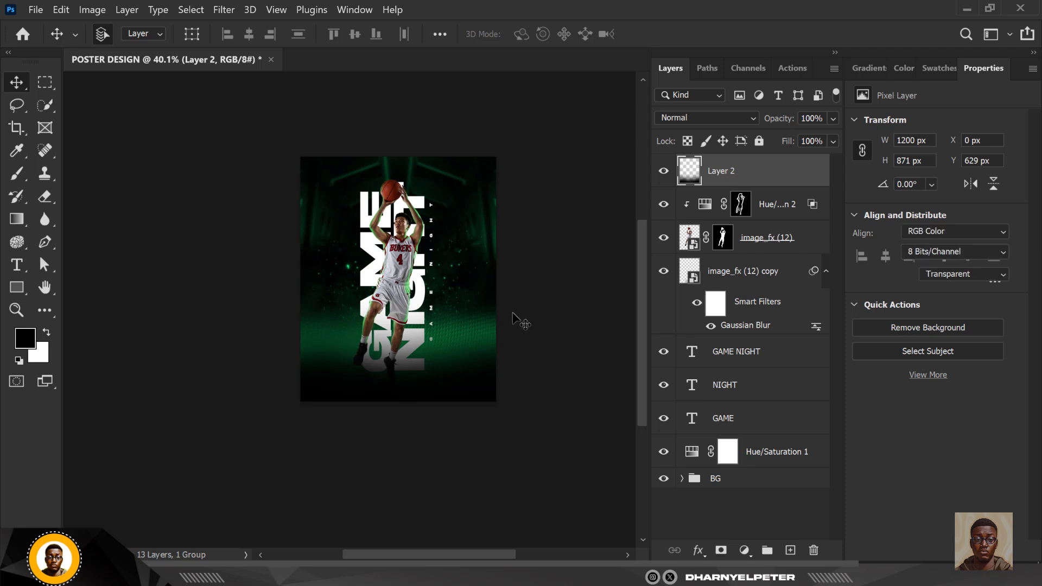
Group the large GAME and NIGHT title layers and name the group TEXT
scroll(504, 321, up, 3)
scroll(502, 320, up, 3)
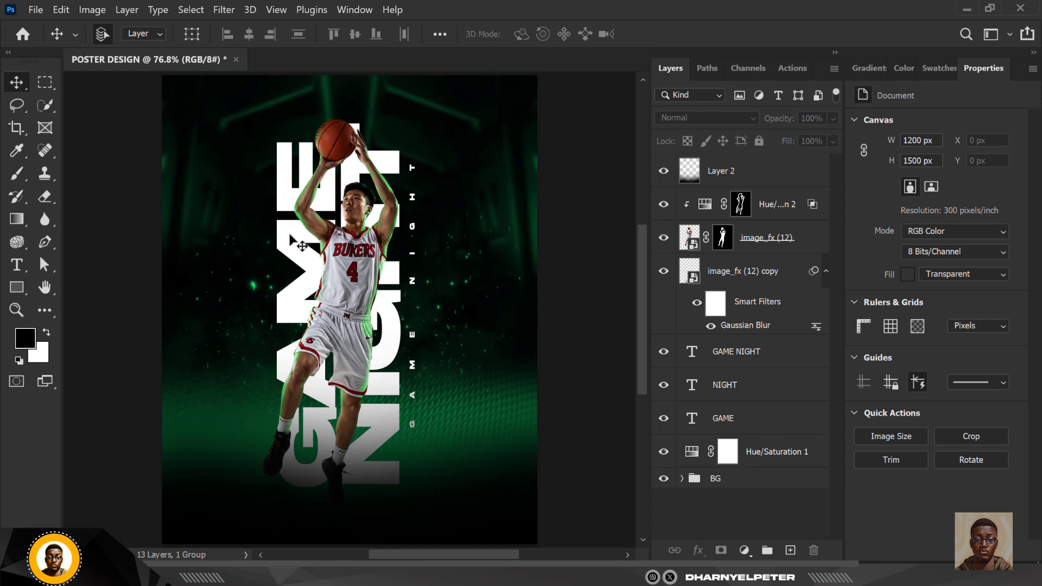
click(314, 283)
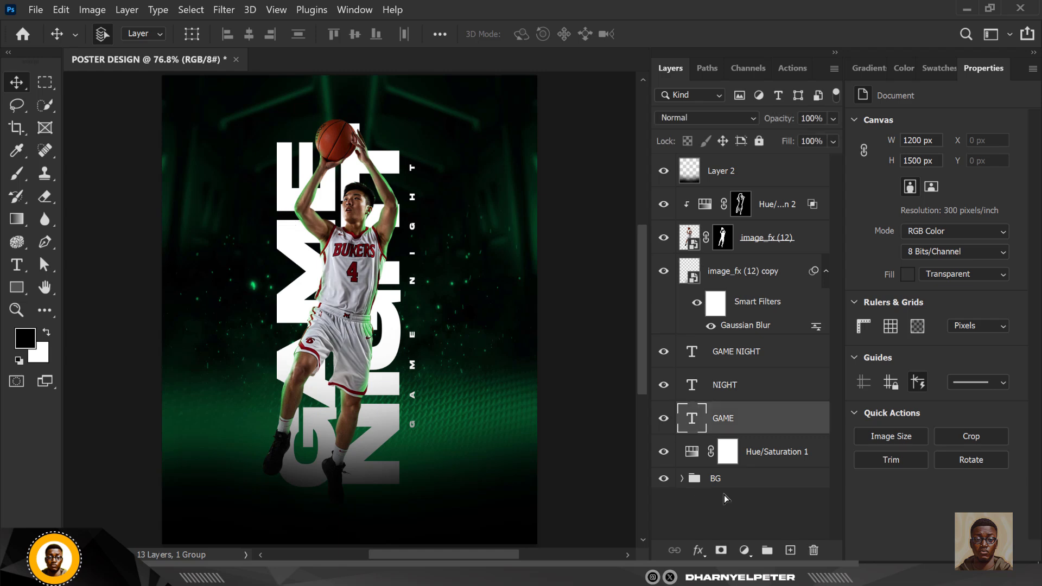
click(740, 386)
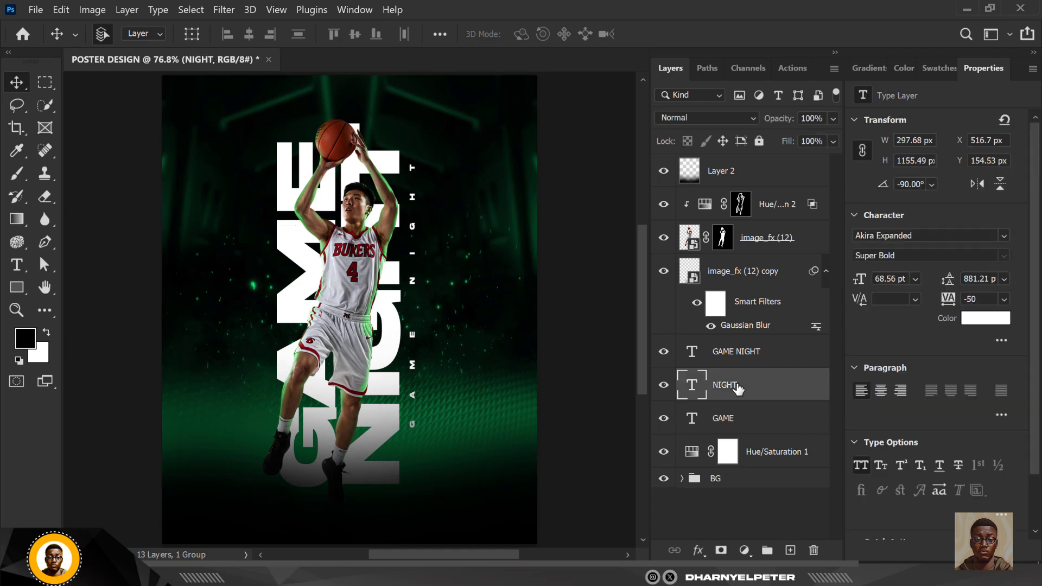
shift+click(741, 420)
key(ctrl+g)
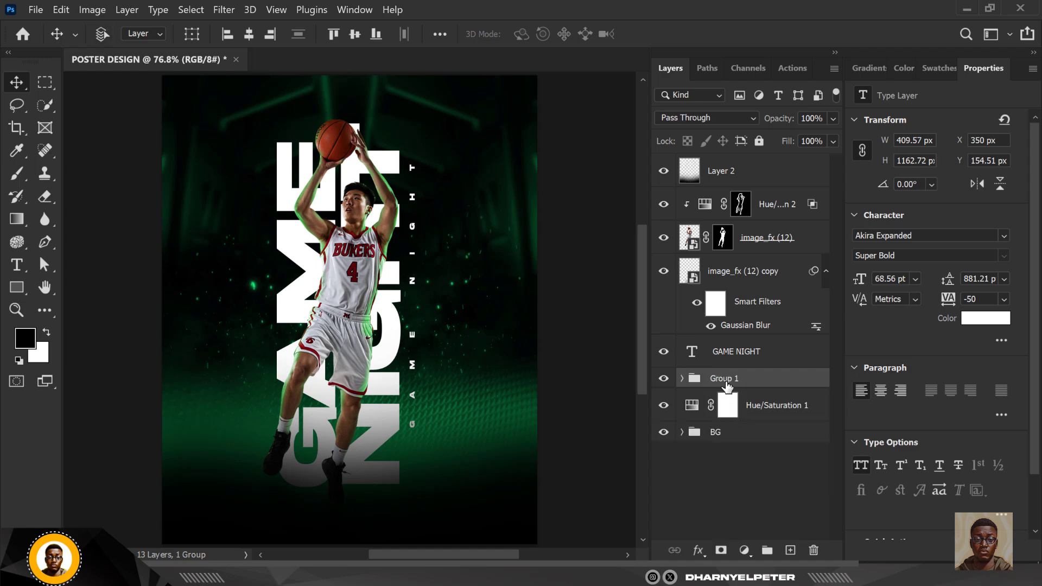
double_click(724, 380)
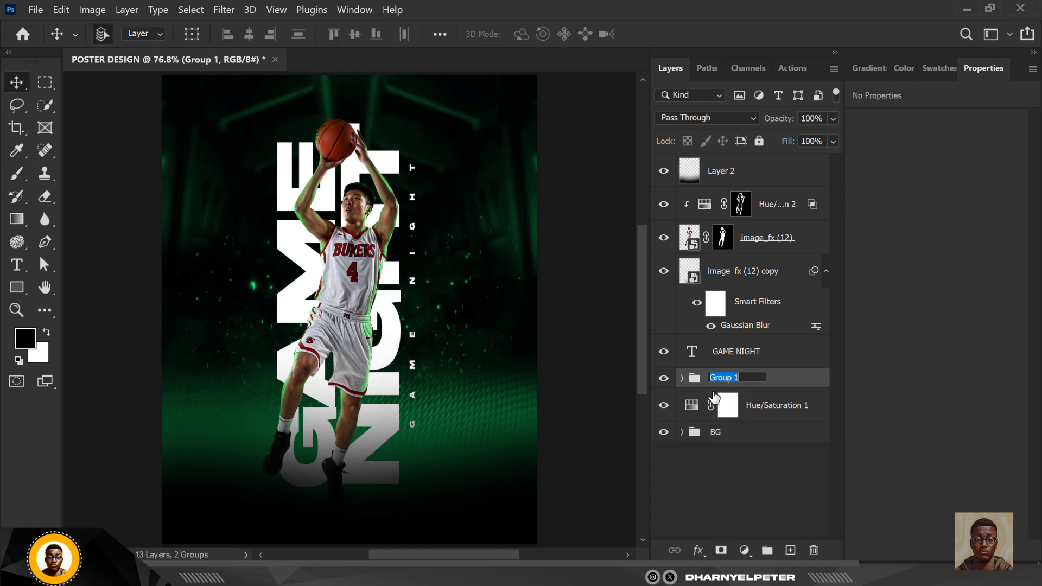
text(TEXT)
key(Return)
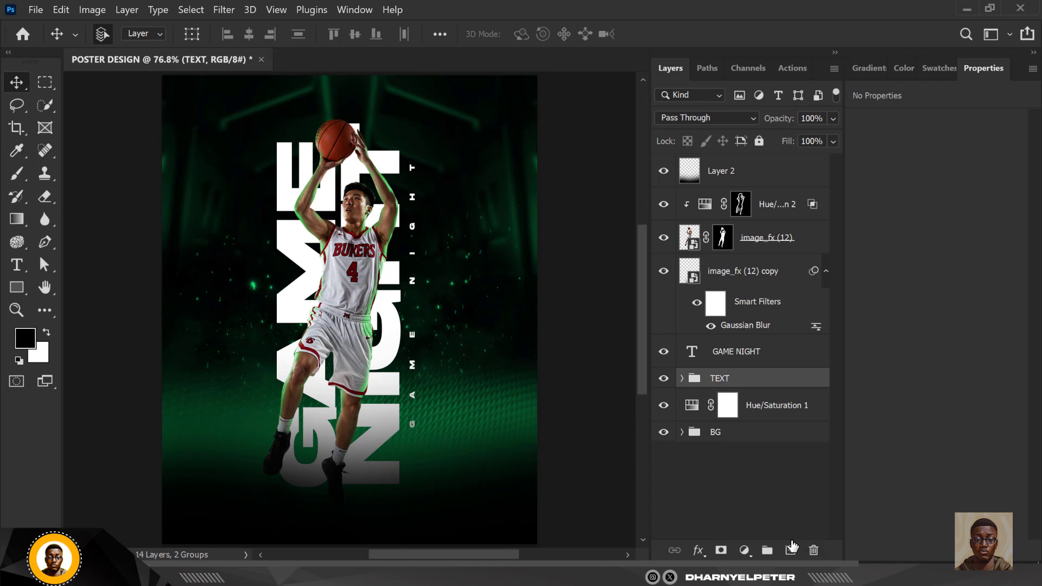
Add a new layer above the TEXT group and clip it to the group
click(790, 551)
right_click(789, 394)
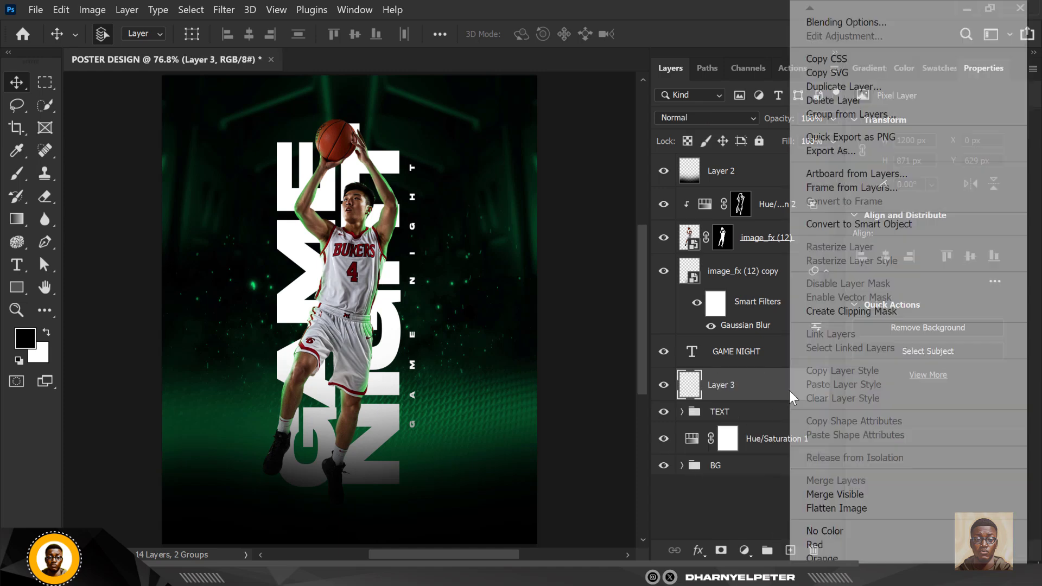
click(844, 311)
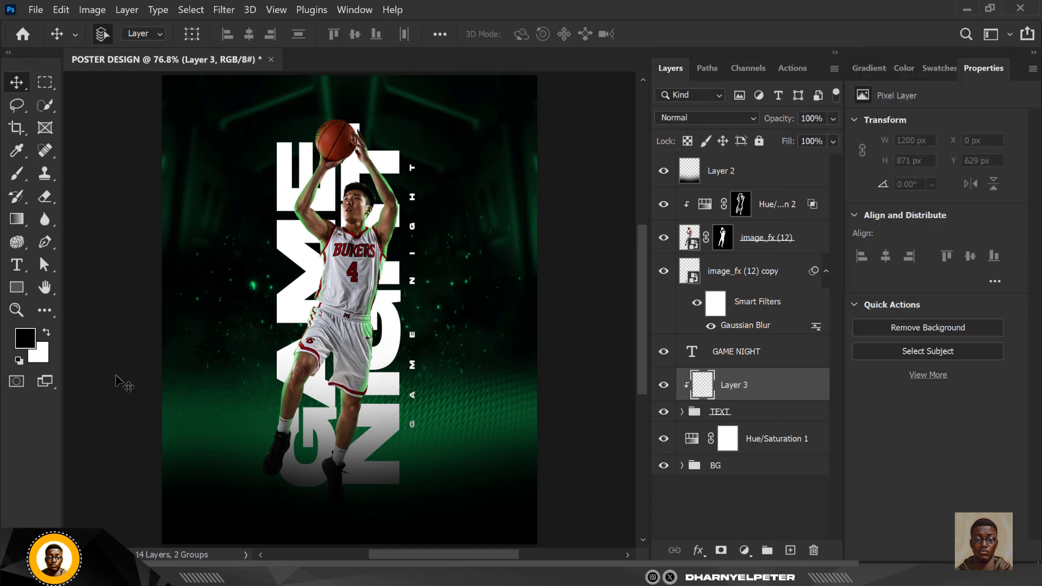
Set the foreground color to bright green 00ff73
click(29, 347)
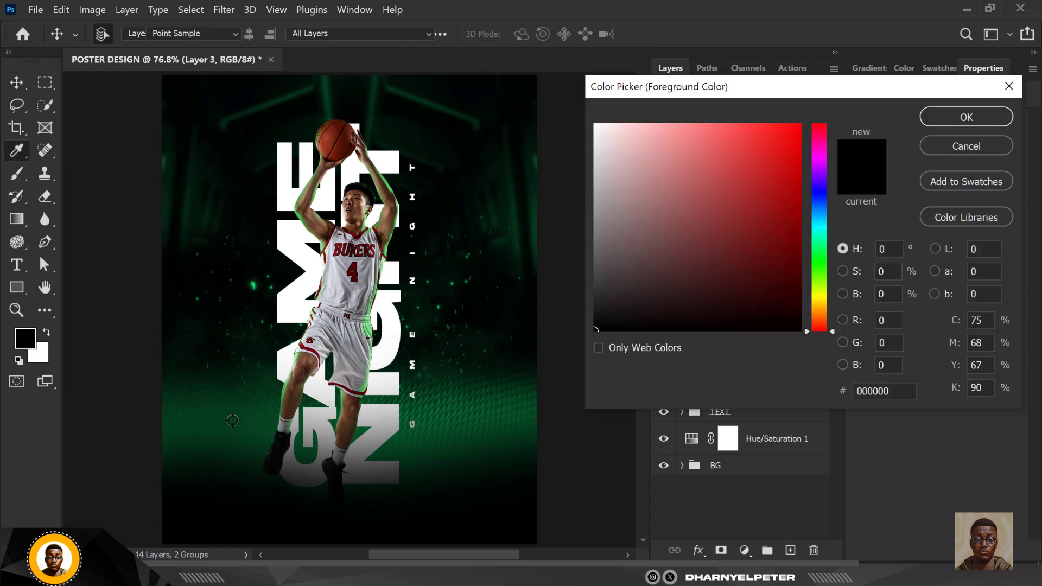
click(272, 390)
double_click(884, 391)
text(00ff73)
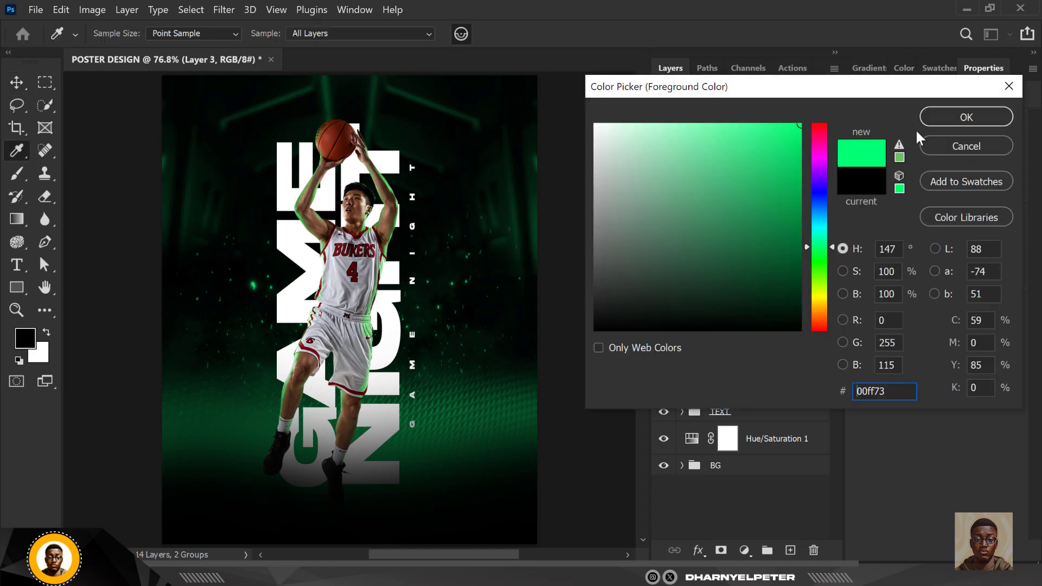
click(965, 117)
key(v)
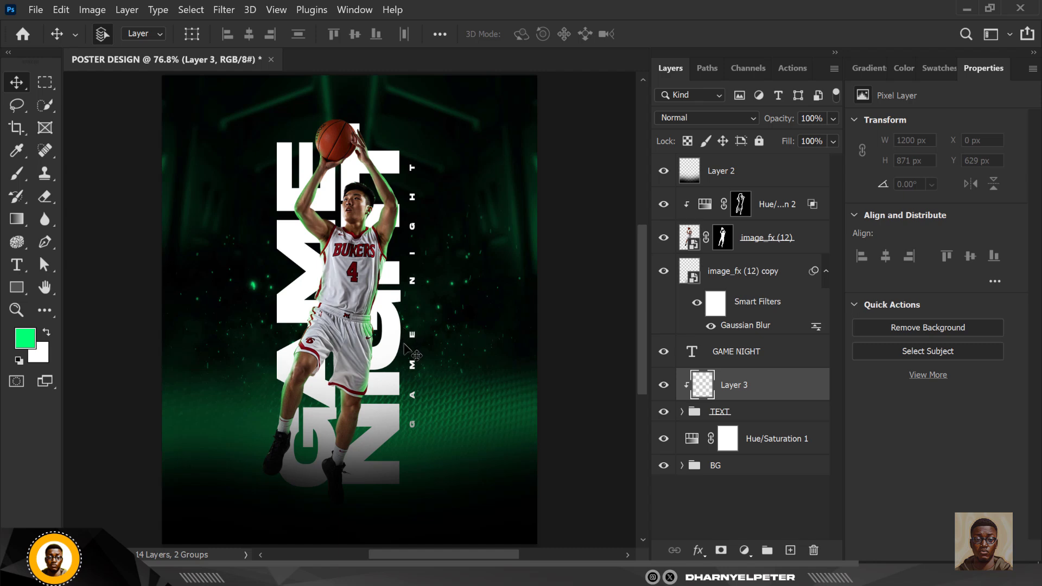
Paint green along the outer edges of the NIGHT and GAME title letters with a soft 250 px brush on the clipped layer
key(b)
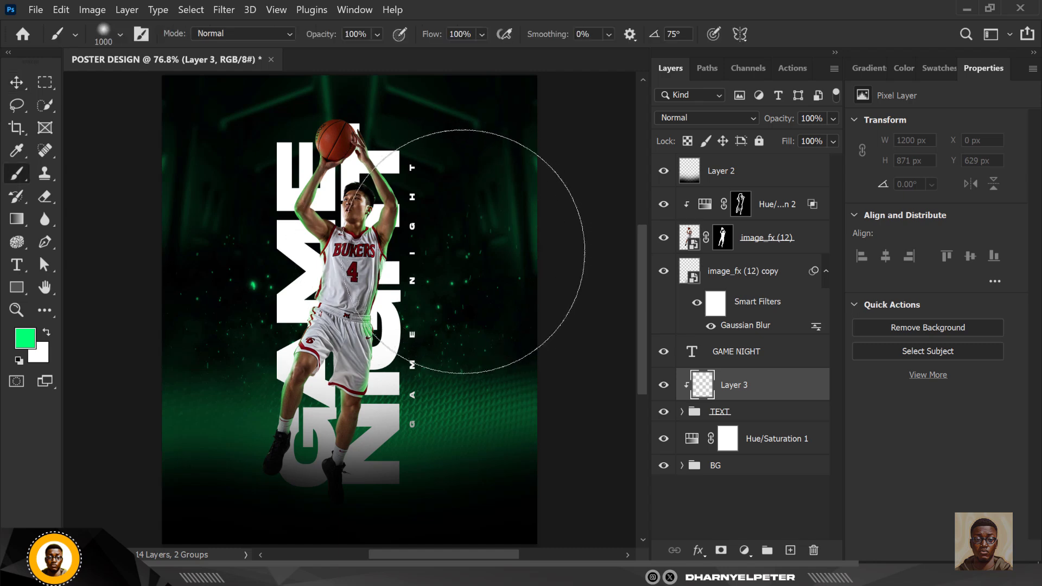
key(bracketleft)
key(bracketleft)
key(bracketleft)
key(bracketleft)
key(bracketleft)
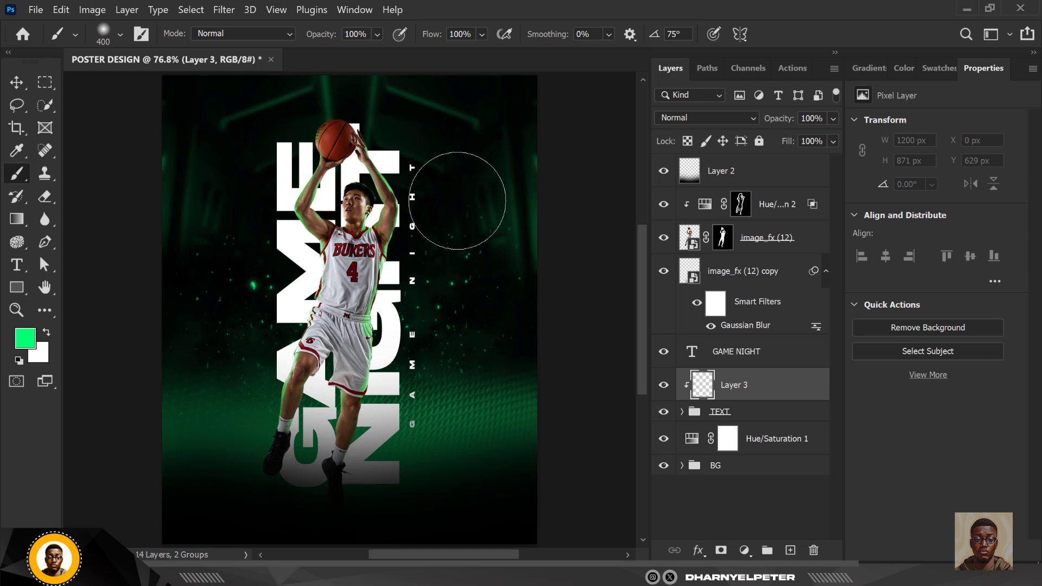
drag(402, 174, 404, 375)
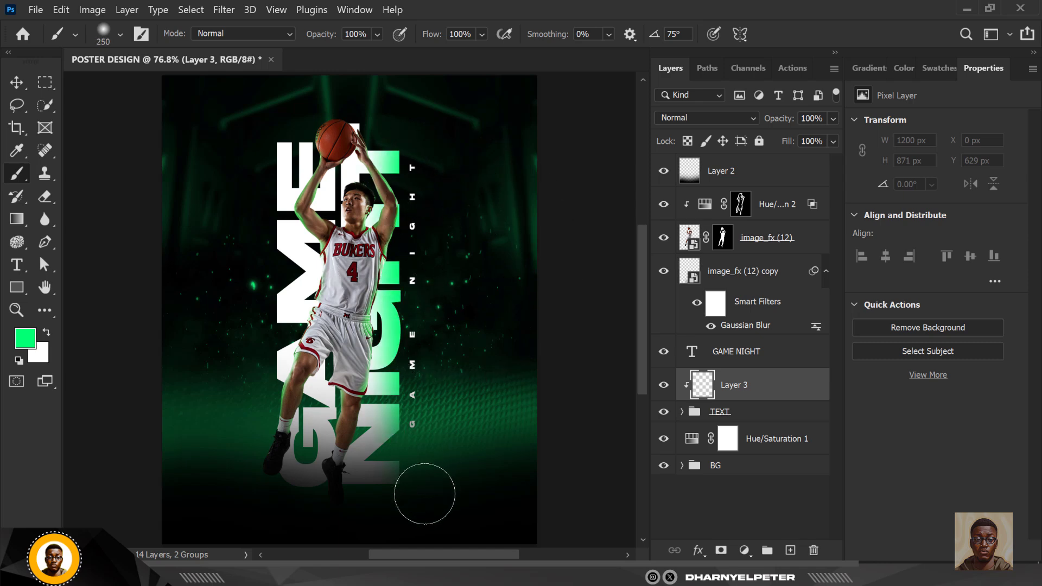
drag(257, 131, 242, 507)
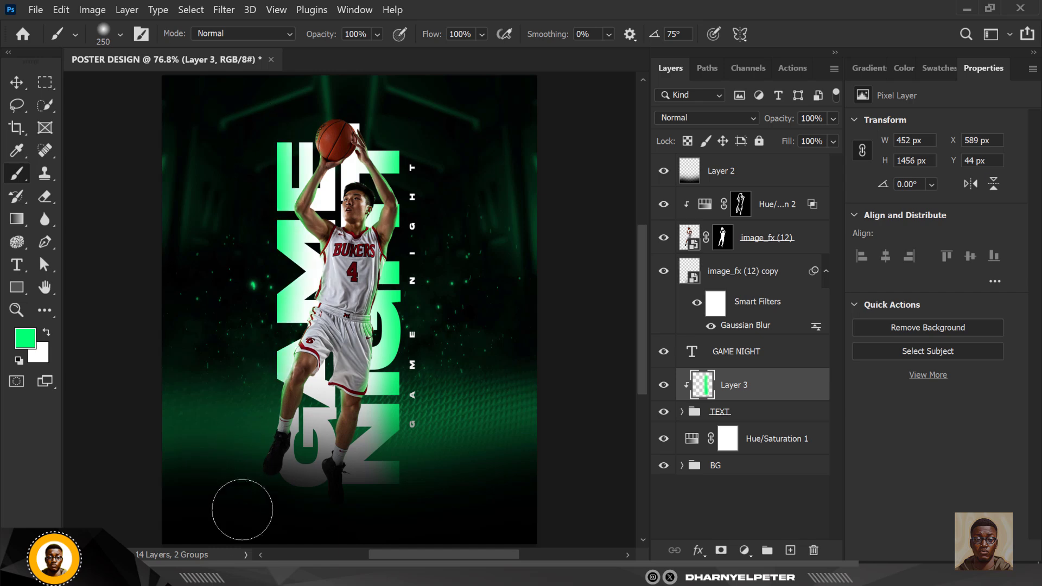
Keep the clipped green layer in Normal blend mode and lower its opacity to 40%
click(691, 118)
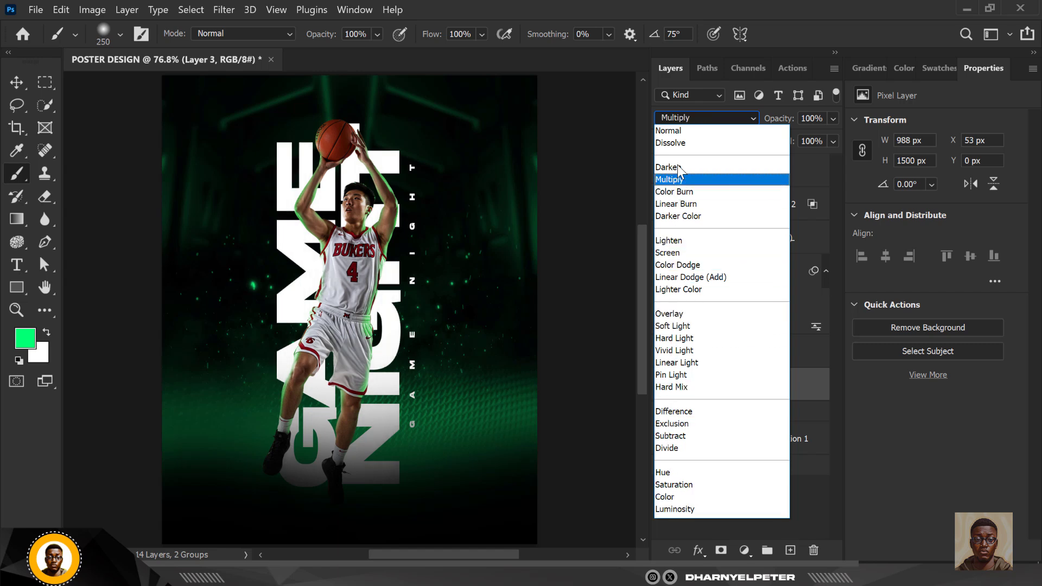
click(680, 135)
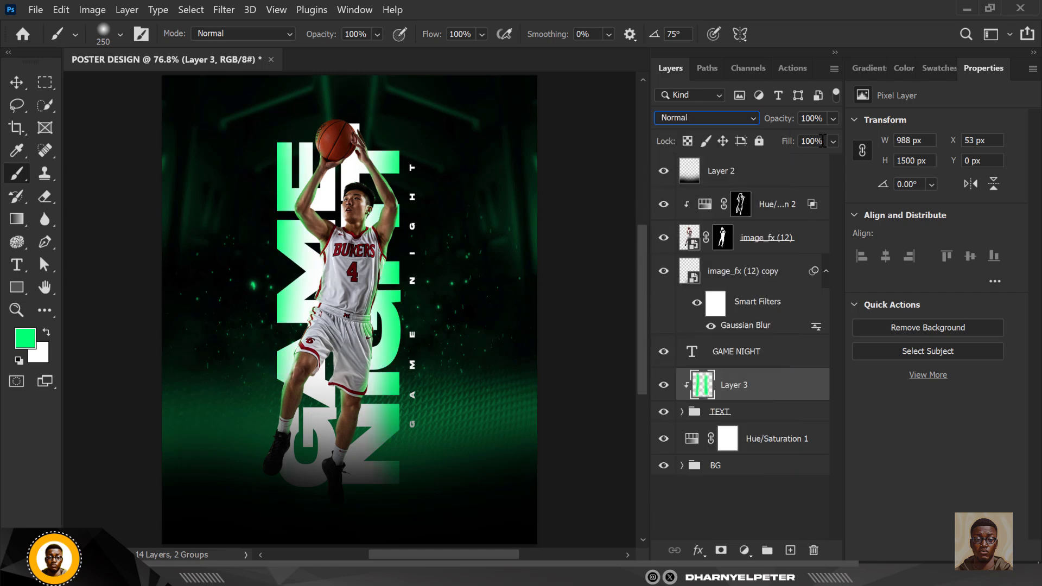
drag(828, 142, 787, 138)
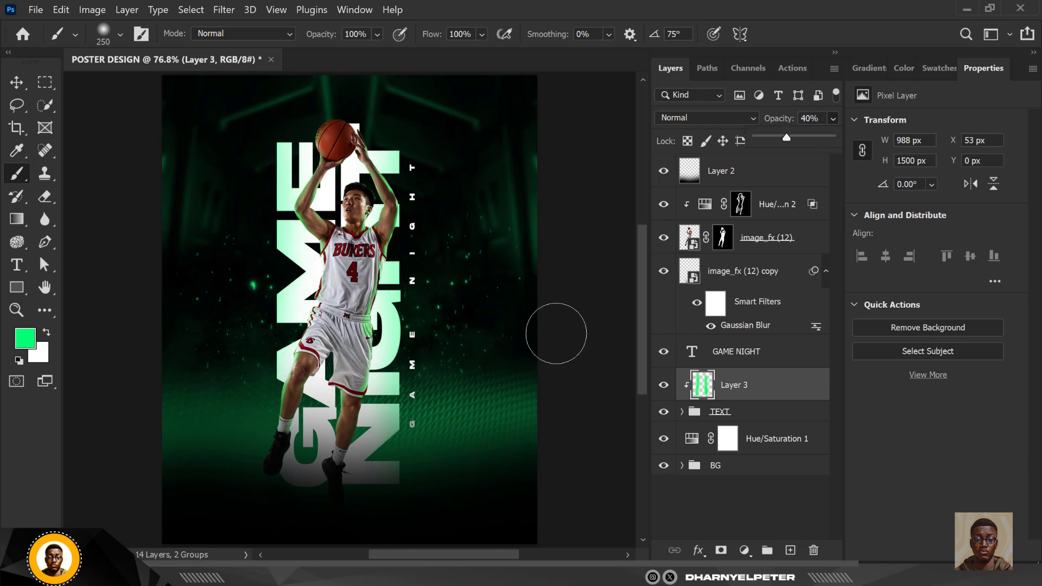
Add a new layer directly beneath the player layer and set the foreground color to near-black 010704
click(777, 271)
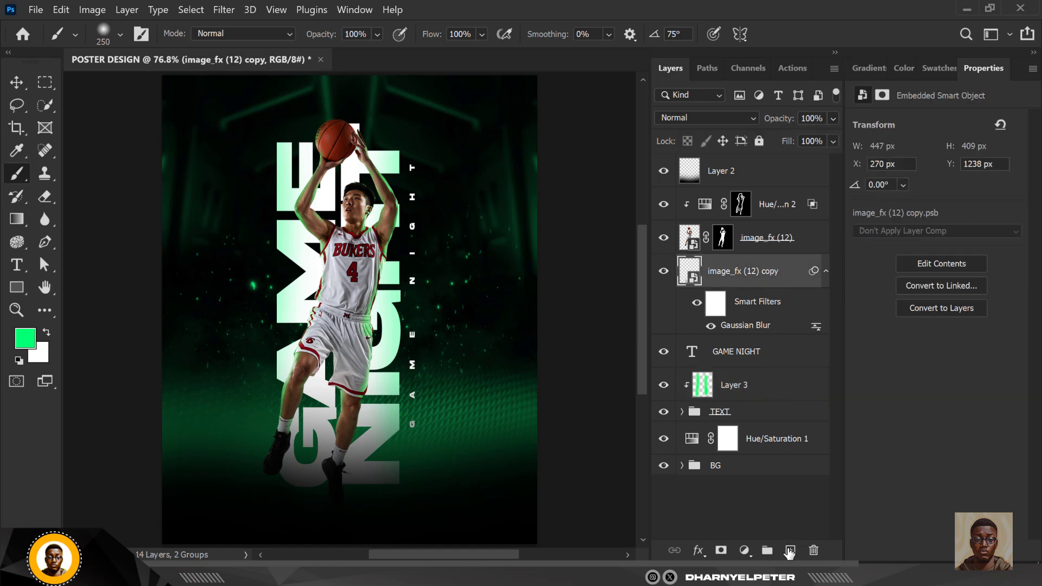
click(789, 551)
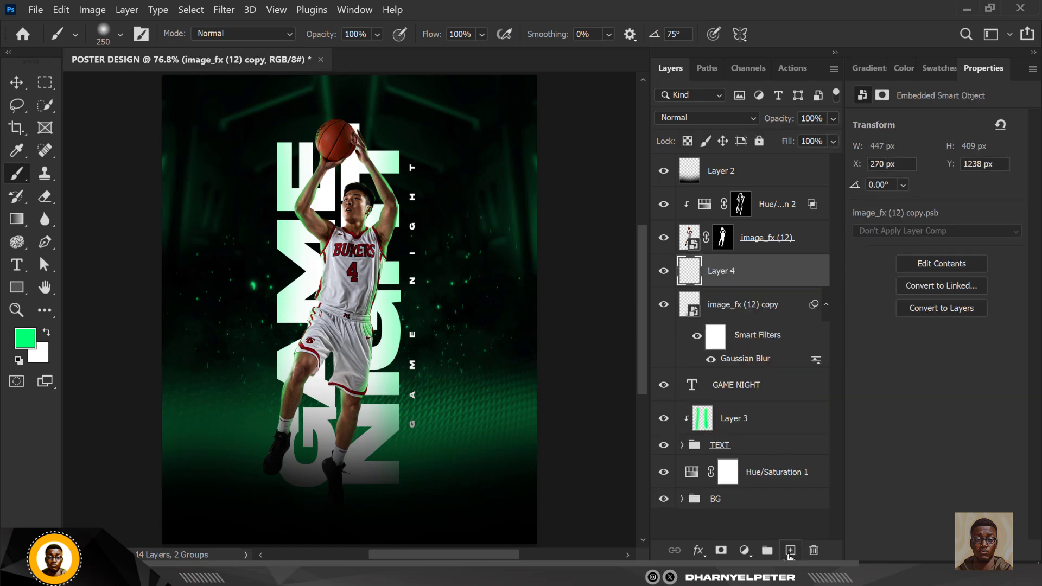
click(22, 348)
click(772, 326)
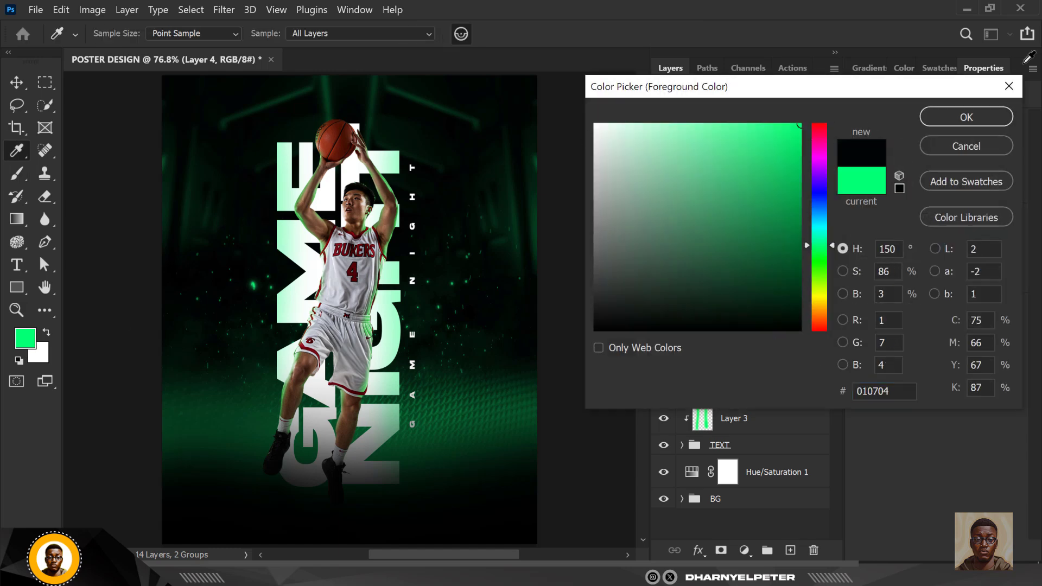
click(971, 115)
Paint a soft dark shadow on the title around the player's torso and legs with the brush flow set to 36%
key(b)
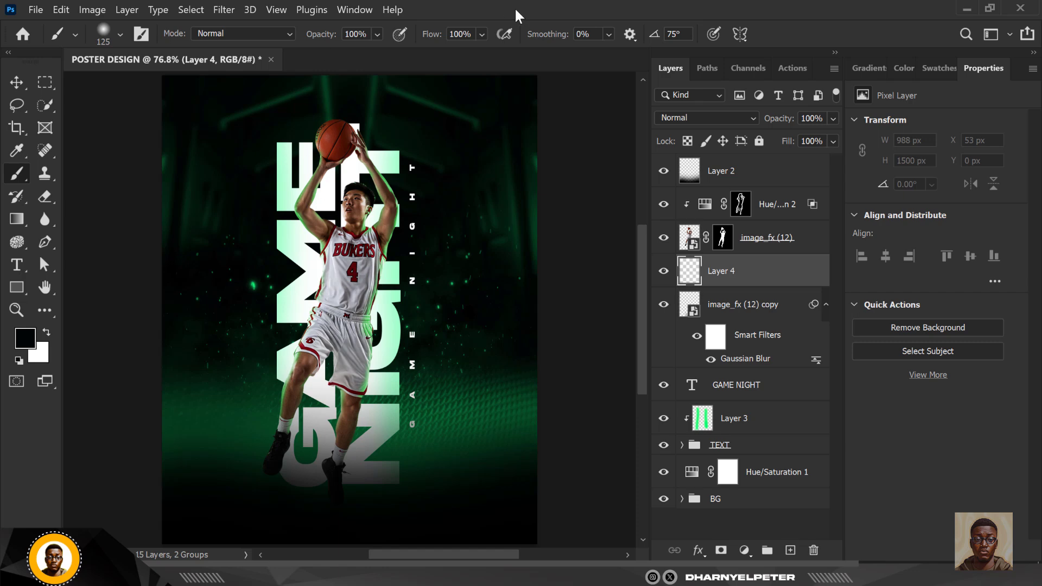
click(486, 34)
drag(492, 51, 499, 52)
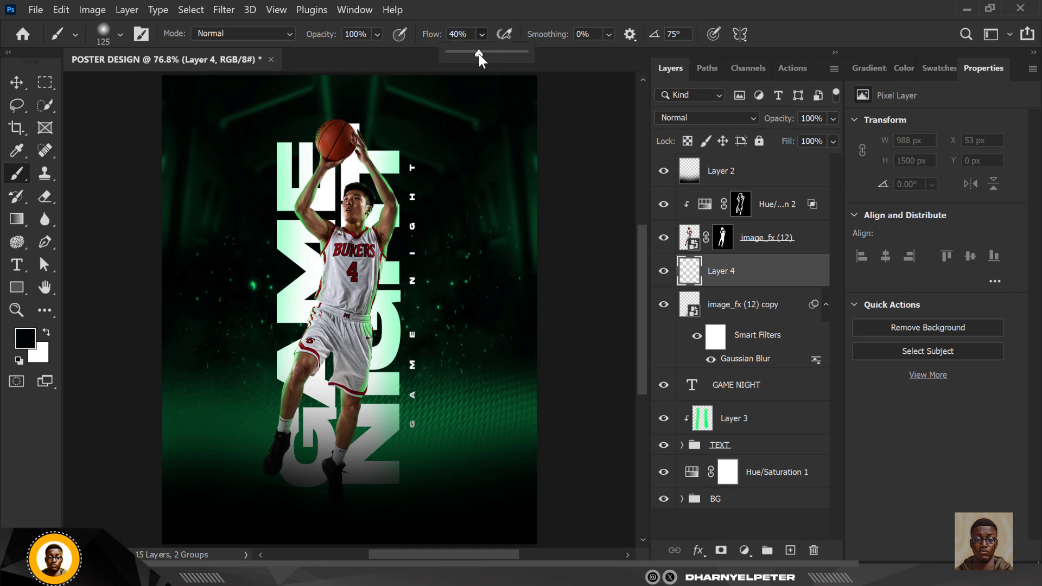
scroll(327, 302, up, 4)
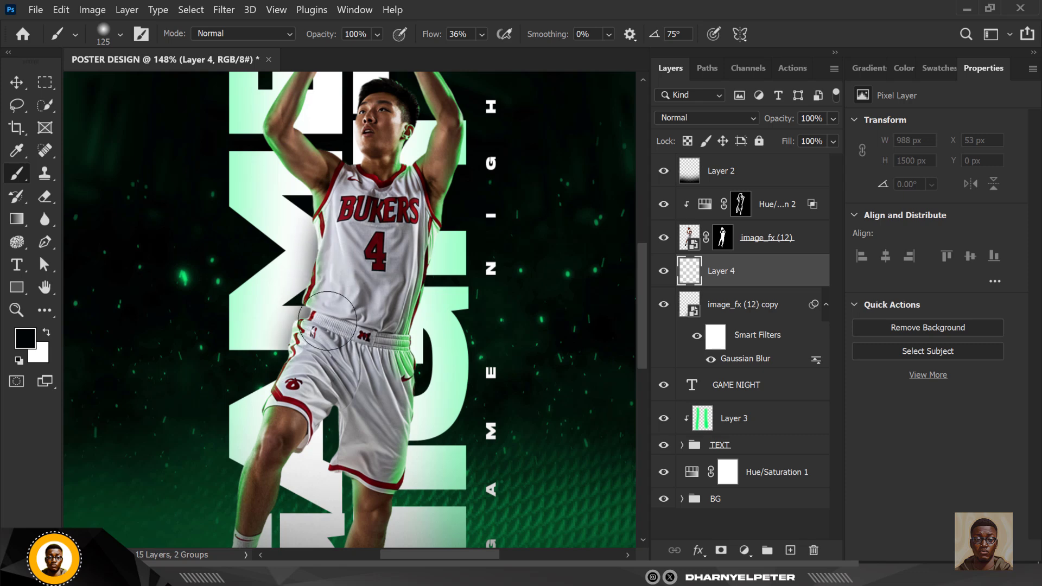
mouse_move(312, 376)
mouse_down()
mouse_move(283, 440)
mouse_move(296, 461)
mouse_move(304, 445)
mouse_up()
mouse_move(373, 434)
mouse_down()
mouse_move(376, 352)
mouse_move(376, 415)
mouse_move(387, 352)
mouse_move(370, 467)
mouse_move(383, 307)
mouse_move(394, 257)
mouse_move(395, 292)
mouse_move(404, 256)
mouse_move(367, 364)
mouse_move(407, 240)
mouse_move(380, 334)
mouse_move(372, 214)
mouse_move(333, 185)
mouse_move(352, 203)
mouse_move(352, 192)
mouse_move(339, 209)
mouse_move(292, 134)
mouse_move(319, 279)
mouse_up()
scroll(319, 280, down, 3)
scroll(326, 193, up, 2)
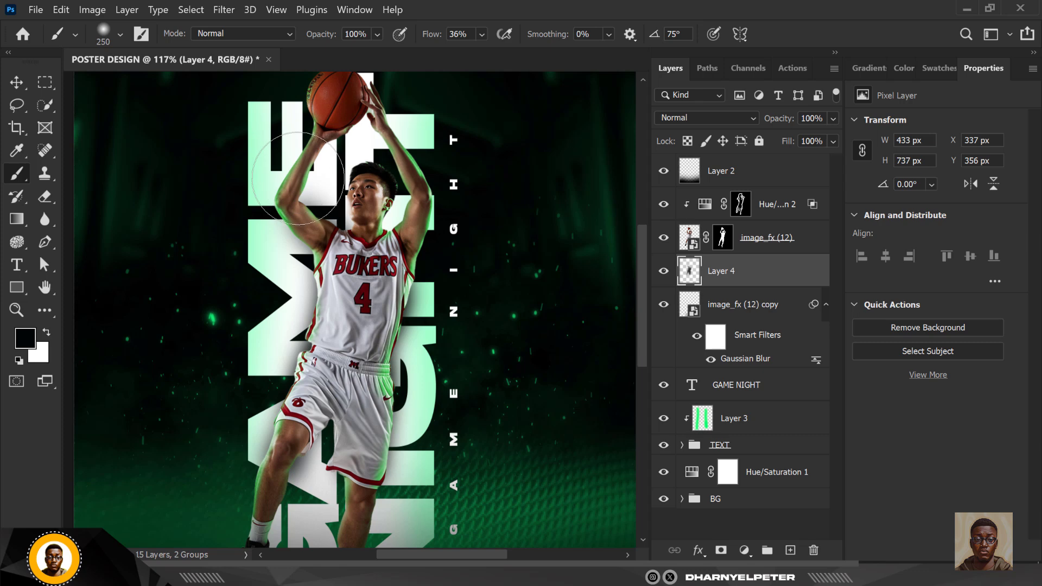
Extend the dark shadow on the title around the player's raised arms and torso with an 80 px soft brush
key(bracketleft)
key(bracketleft)
key(bracketleft)
key(bracketleft)
scroll(302, 184, up, 3)
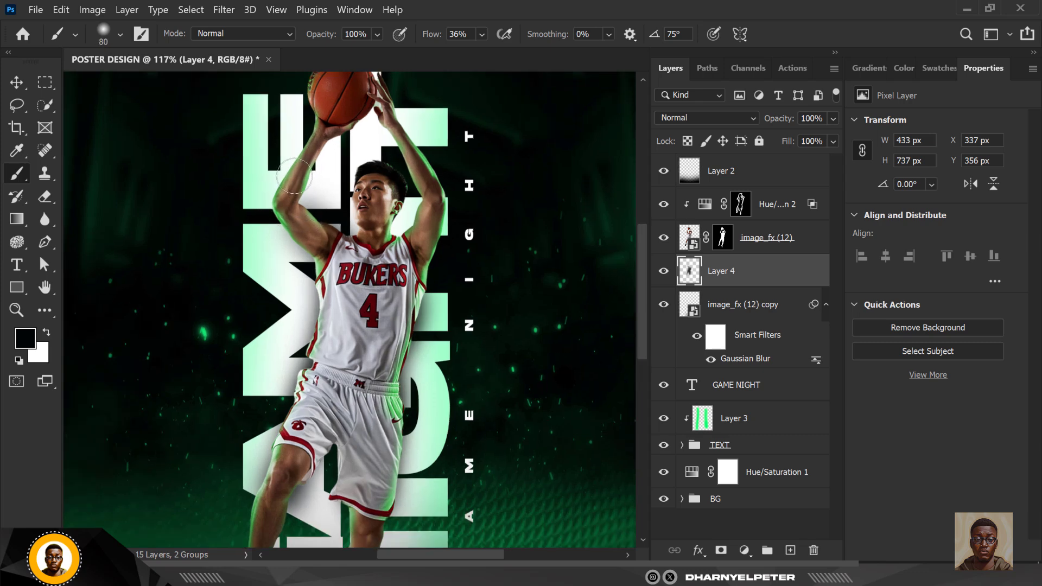
mouse_move(278, 237)
mouse_down()
mouse_move(321, 293)
mouse_move(347, 310)
mouse_move(304, 277)
mouse_move(375, 361)
mouse_up()
scroll(380, 326, down, 3)
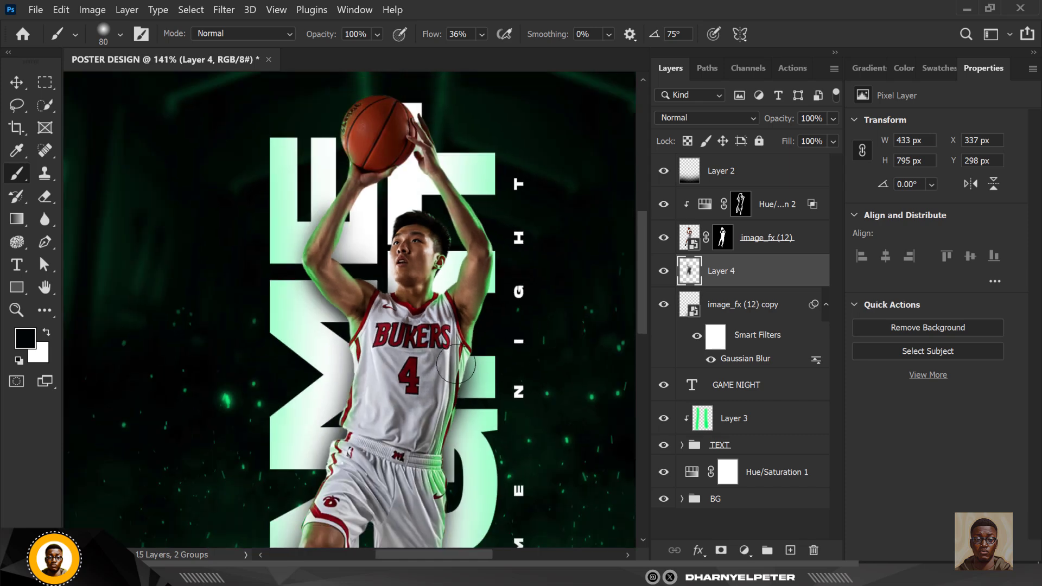
scroll(456, 364, up, 1)
scroll(424, 366, down, 3)
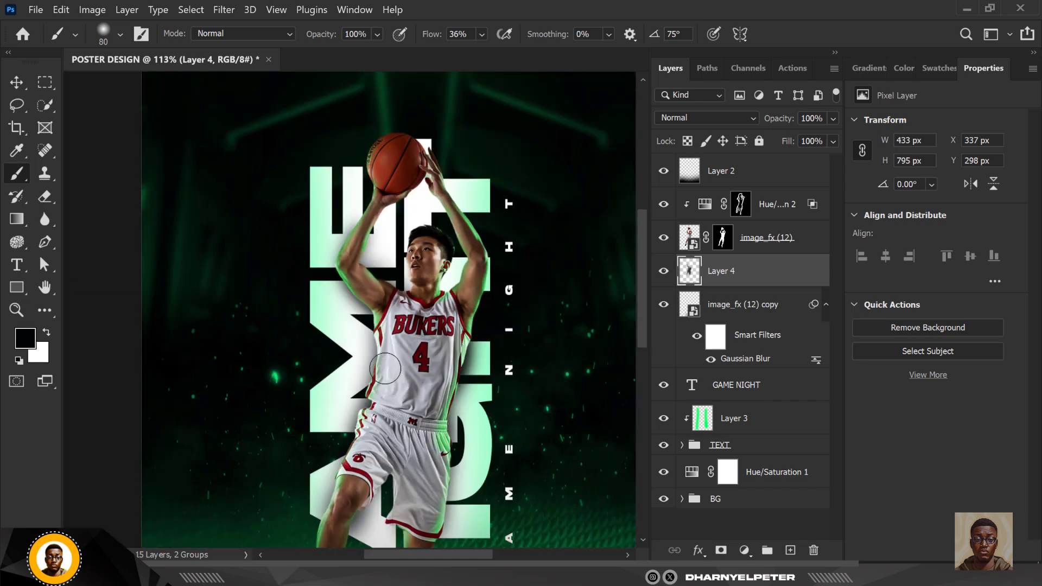
scroll(385, 369, up, 3)
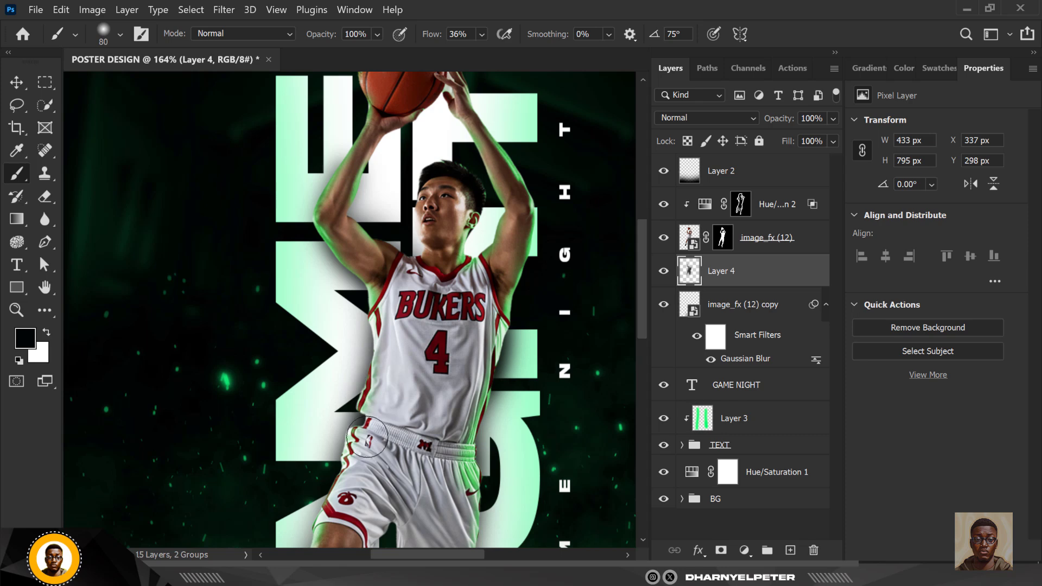
scroll(414, 329, down, 4)
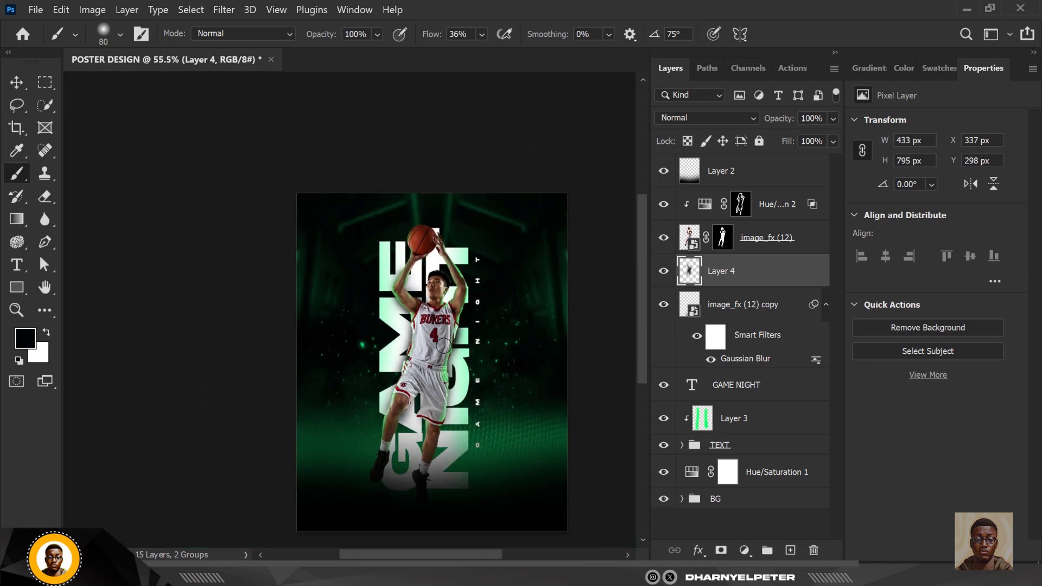
scroll(443, 342, up, 2)
Place the black NBA logo from the NBA folder above Layer 2, scaled to 1.27%, in the poster's lower-right corner
click(15, 86)
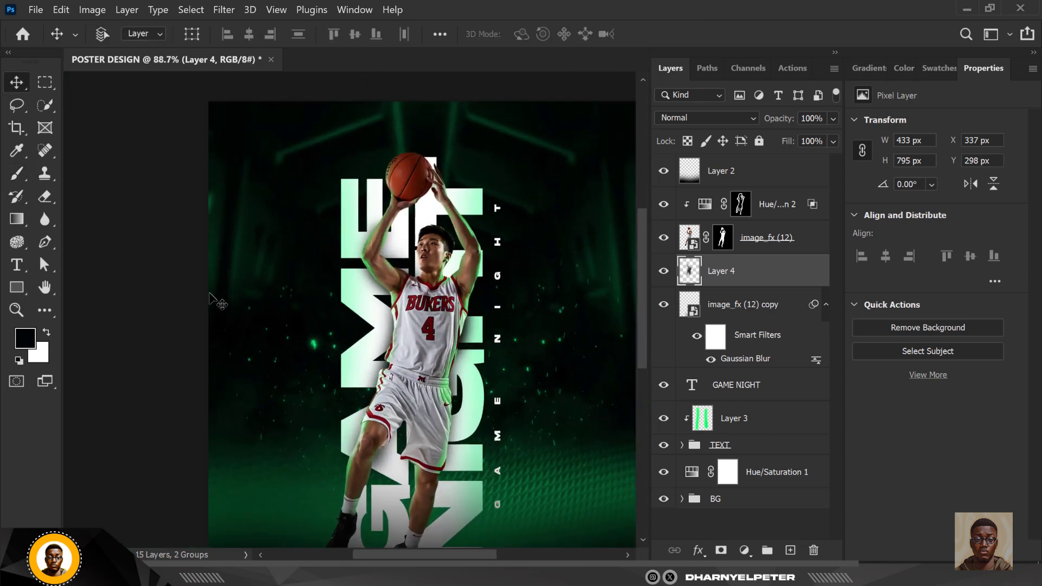
scroll(210, 294, down, 1)
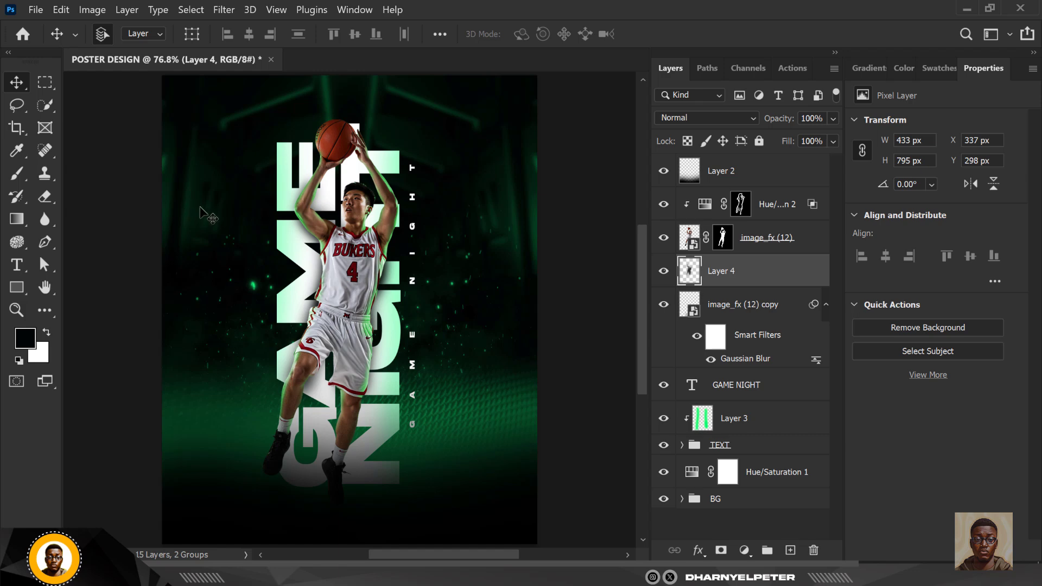
scroll(311, 183, down, 1)
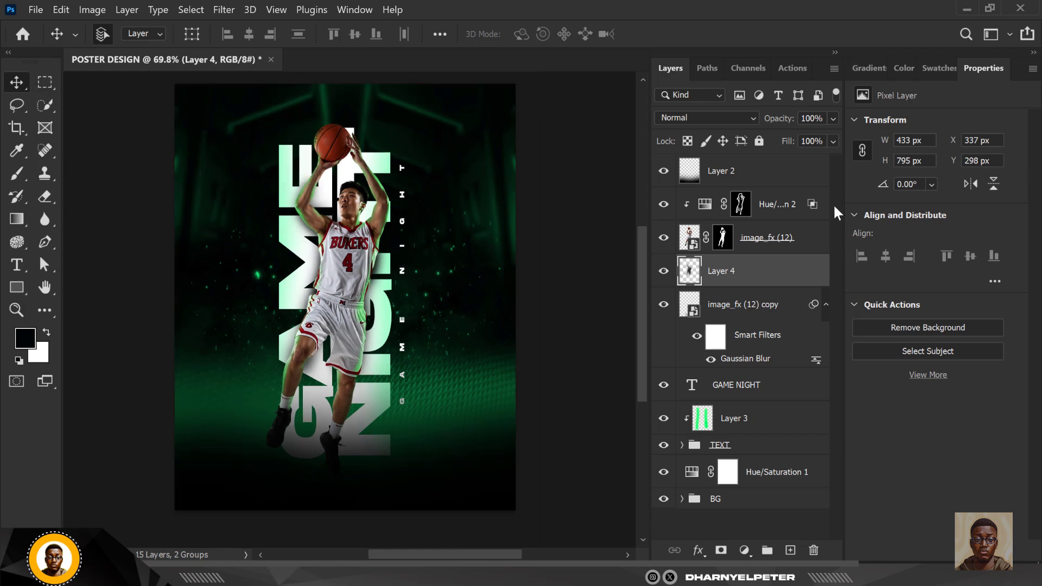
click(771, 172)
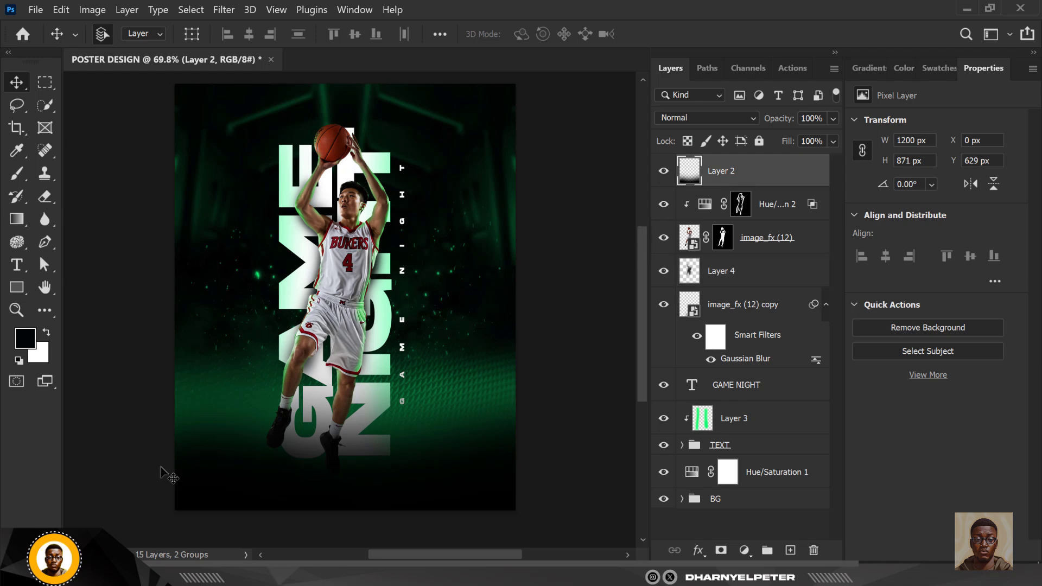
click(286, 575)
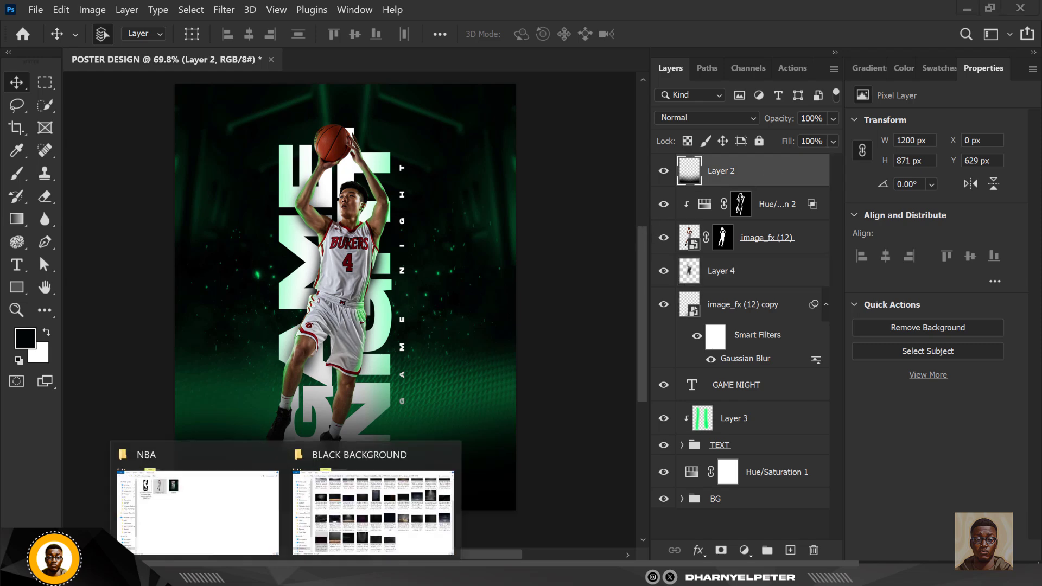
click(205, 516)
drag(182, 99, 466, 444)
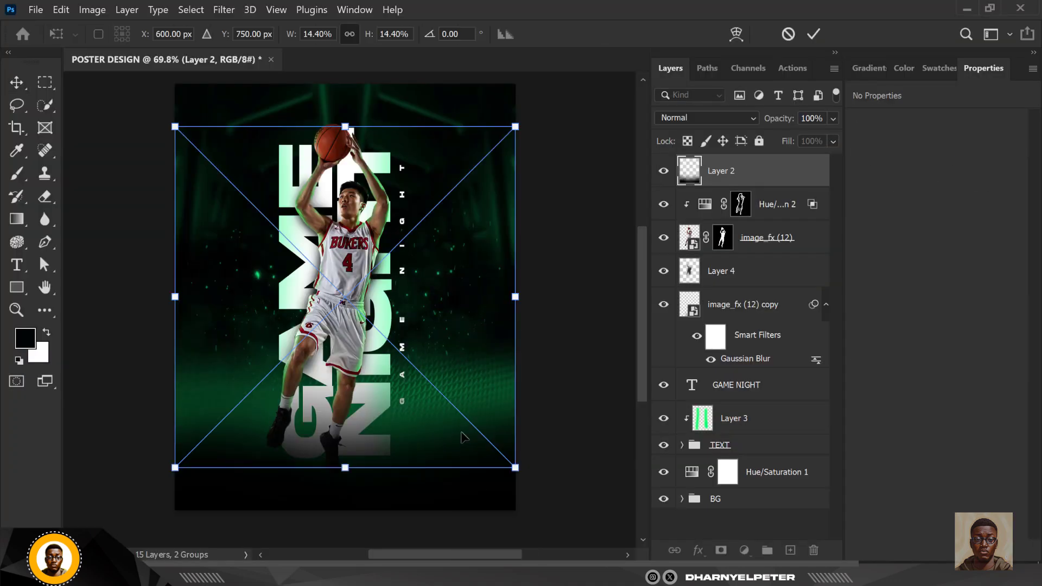
drag(179, 138, 471, 457)
key(Return)
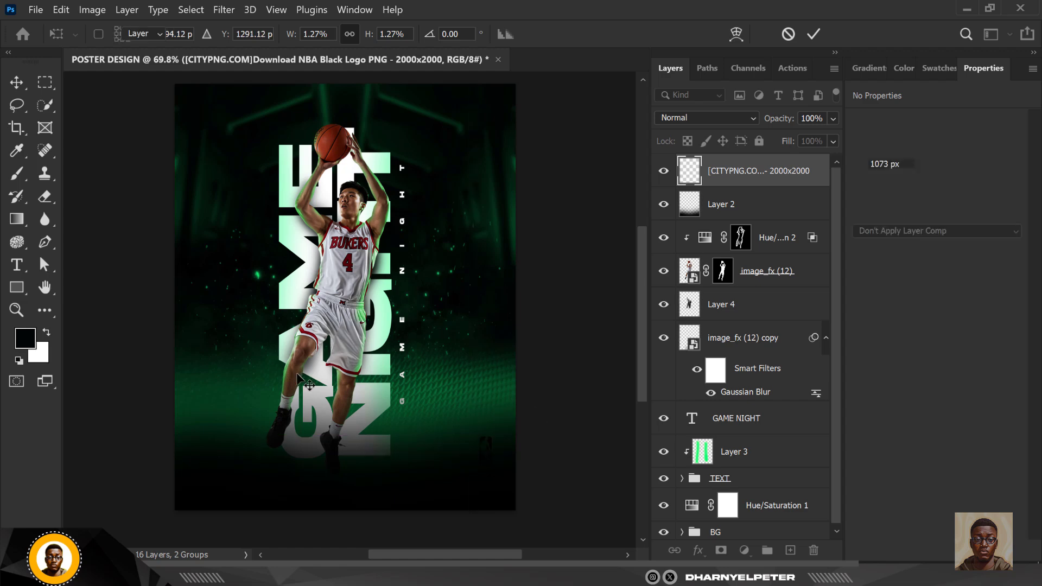
Apply a white ffffff Color Overlay to the NBA logo layer in Normal mode at 100% opacity
right_click(809, 166)
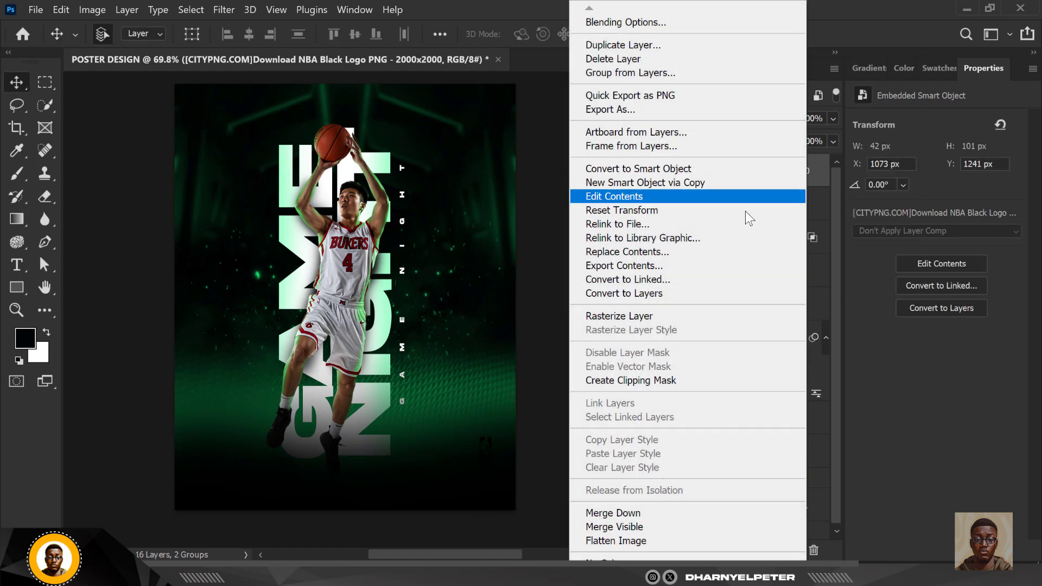
click(648, 22)
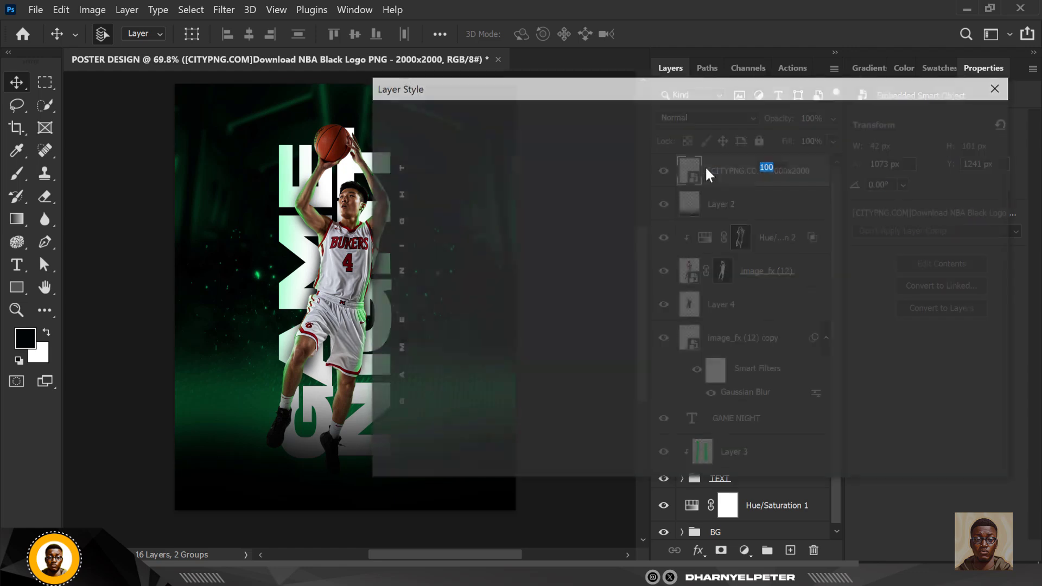
click(432, 310)
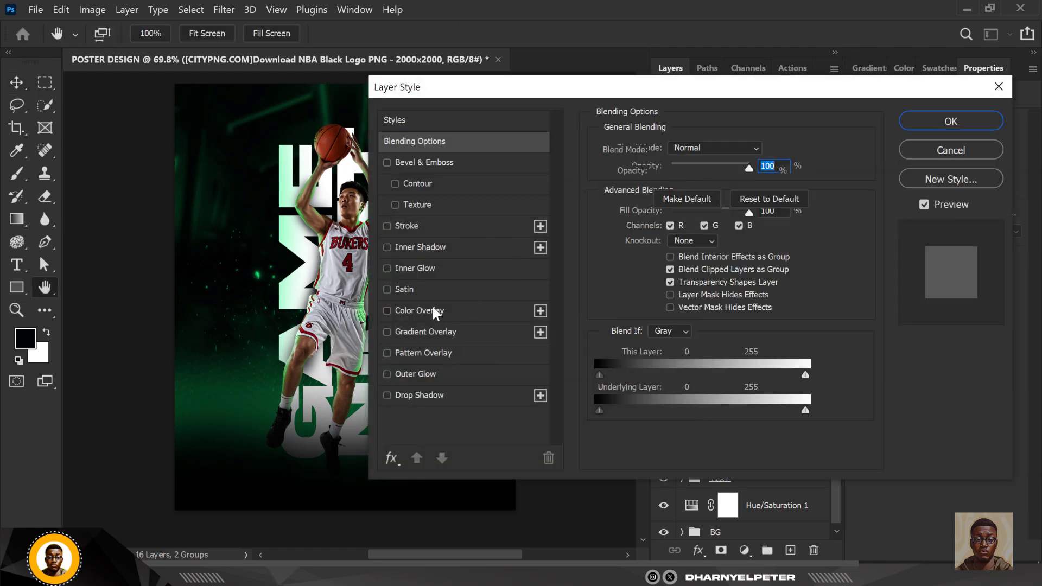
click(765, 150)
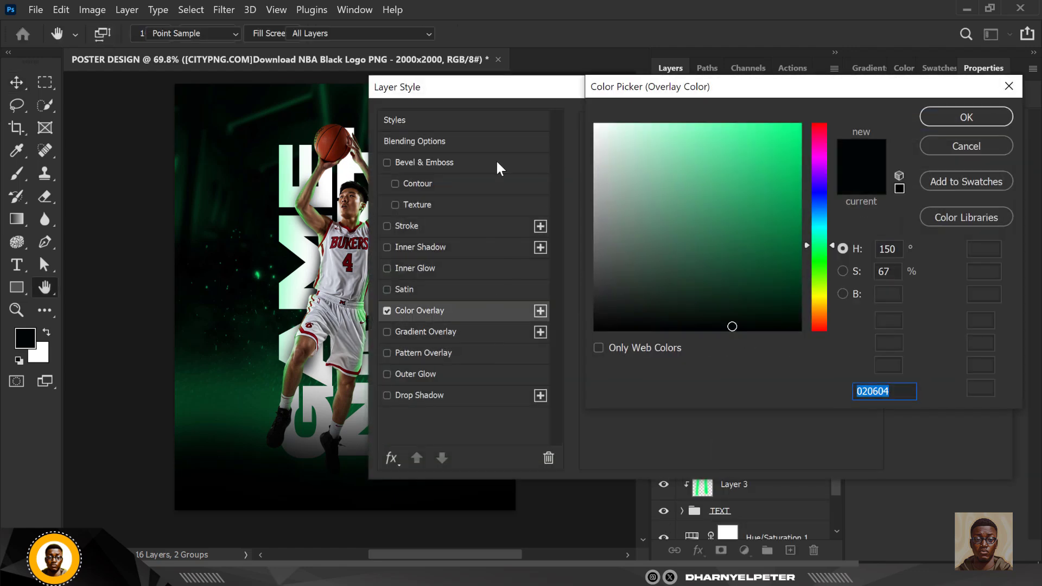
text(ffffff)
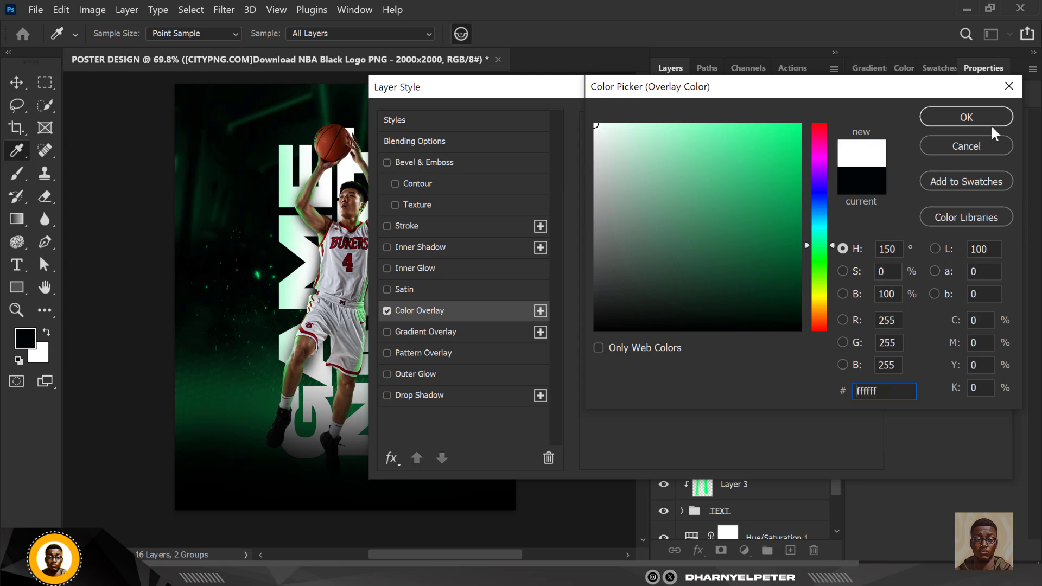
click(988, 122)
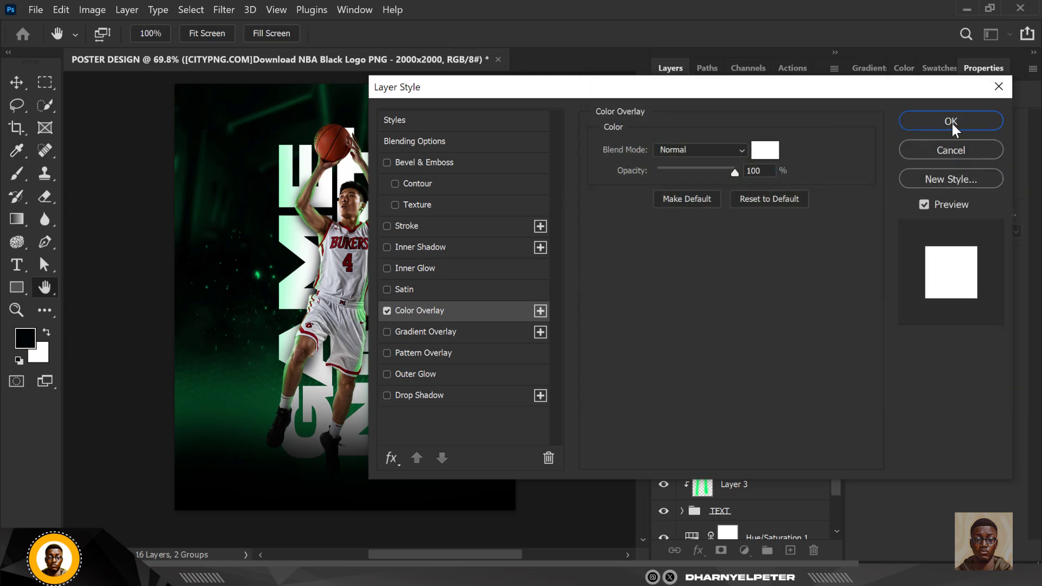
click(958, 121)
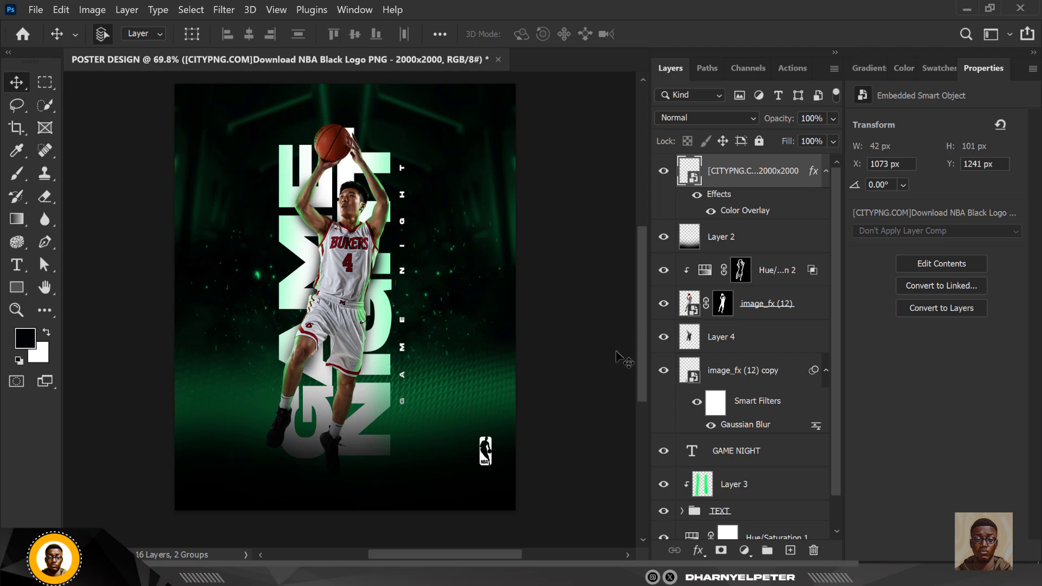
Nudge the NBA logo left to an X position of 1013 px
key(shift+Left)
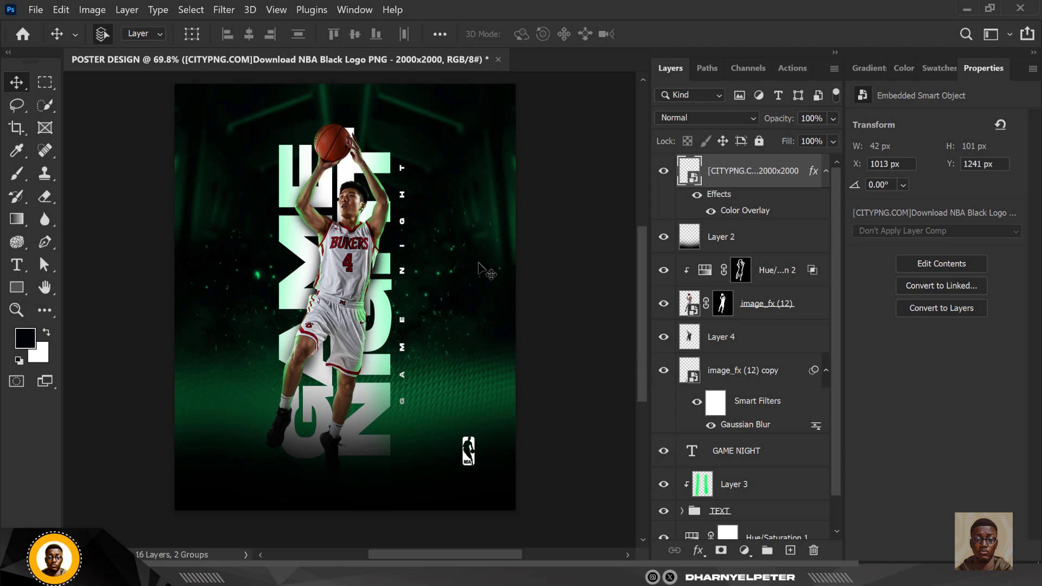
scroll(427, 242, down, 2)
scroll(426, 241, up, 3)
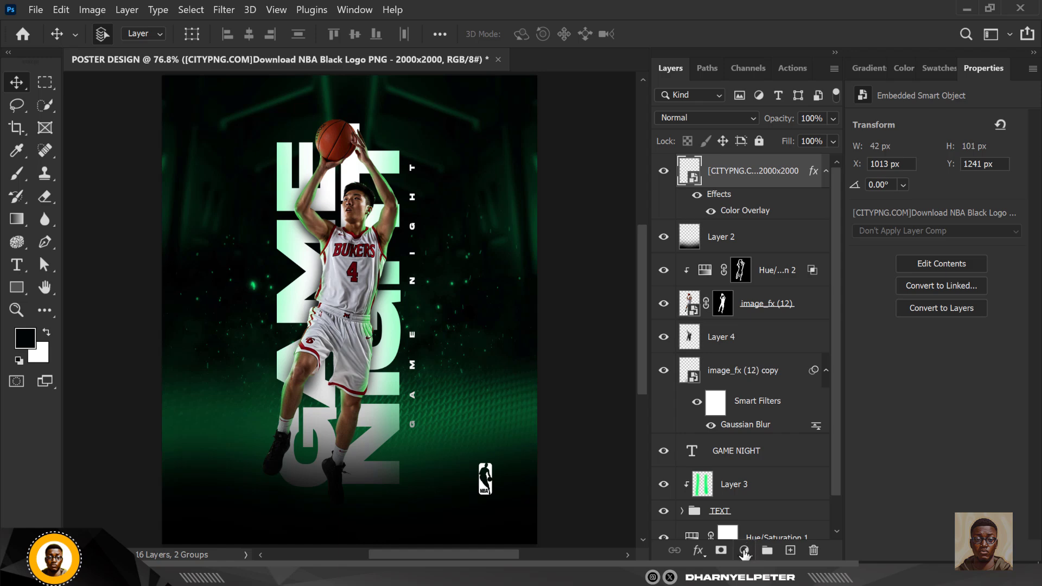
Add a Color Balance adjustment layer above all layers with the midtones' Magenta–Green value at +15, and deselect it
click(744, 552)
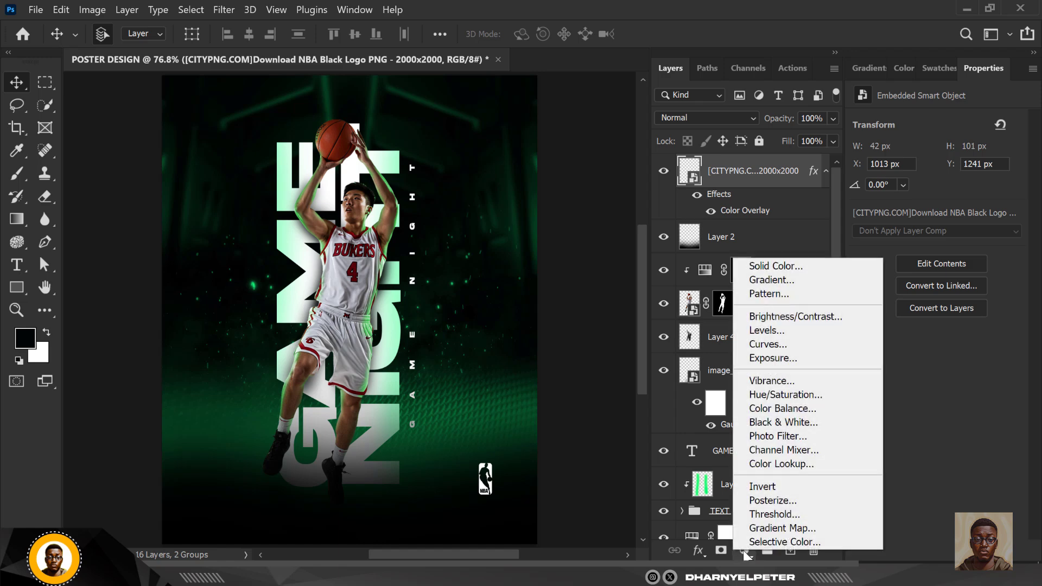
click(786, 409)
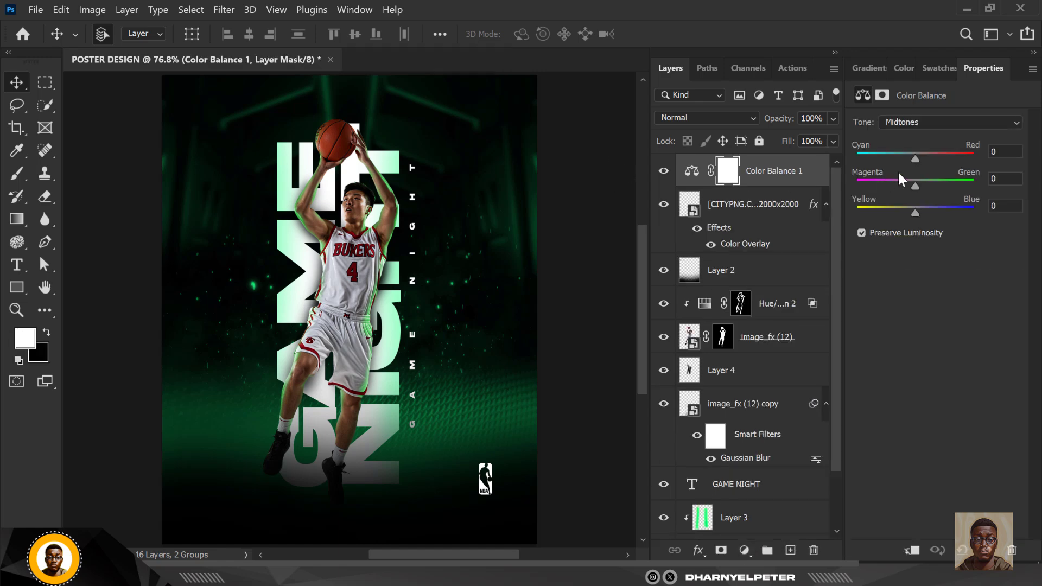
drag(915, 187, 924, 185)
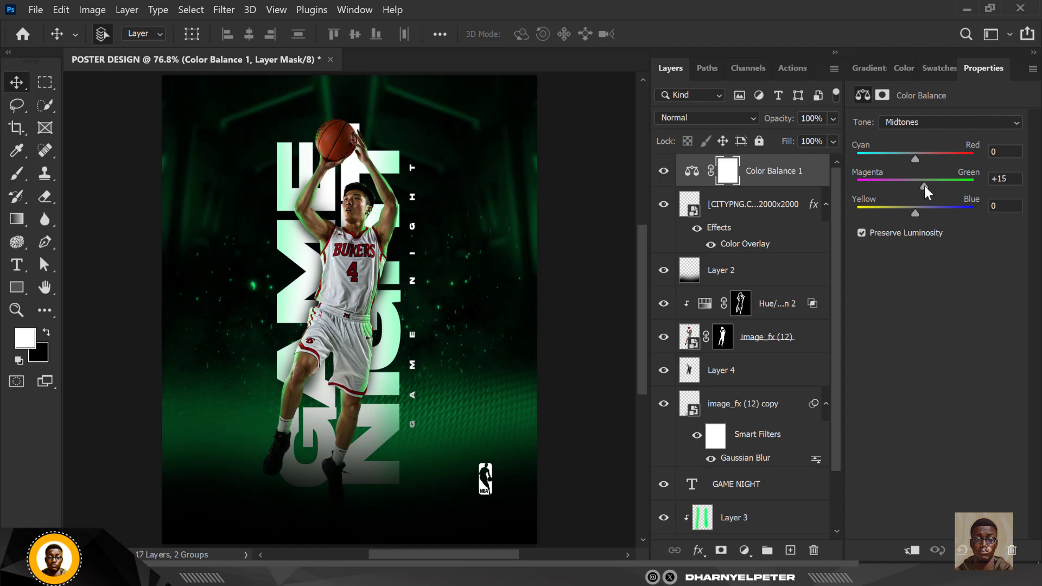
click(583, 158)
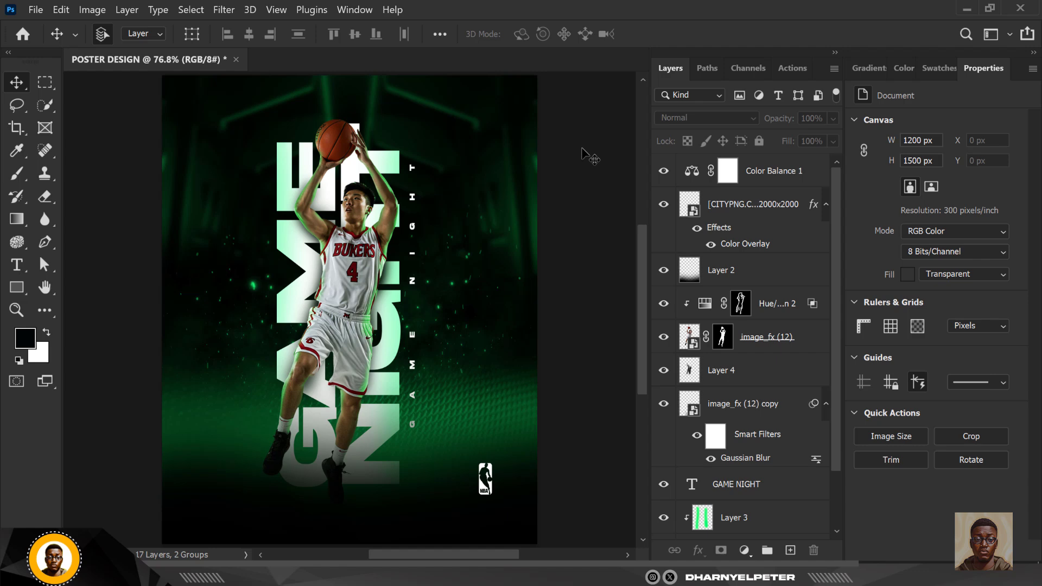